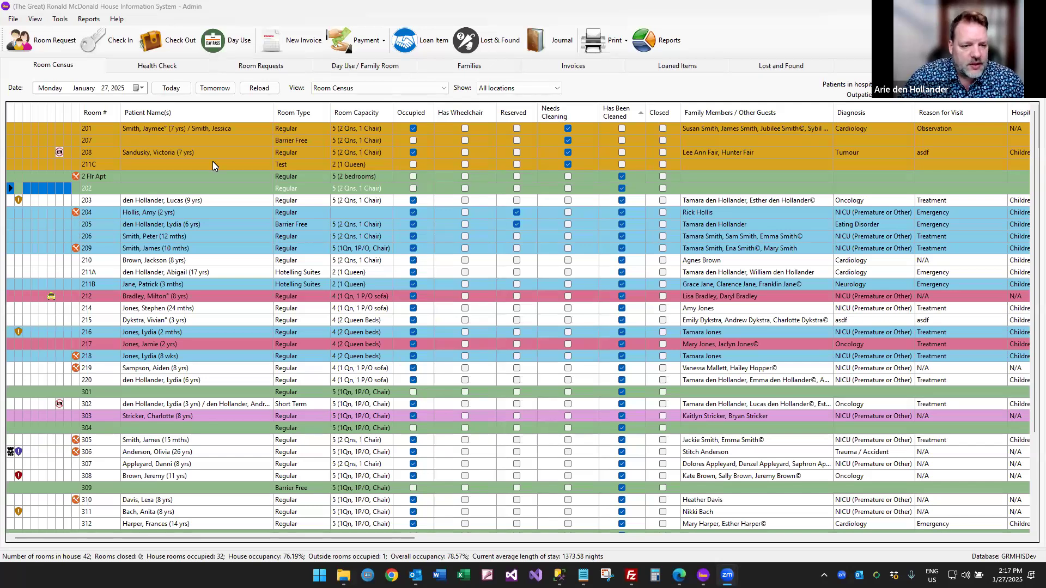
Open Web Module Settings for GRMHIS.com from the Tools menu.
left_click(60, 21)
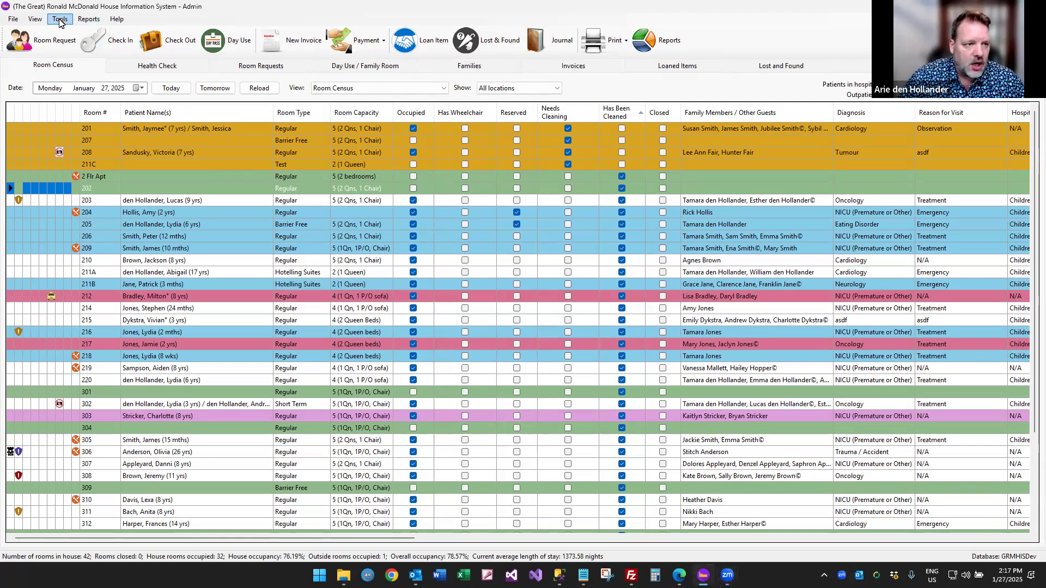
left_click(61, 20)
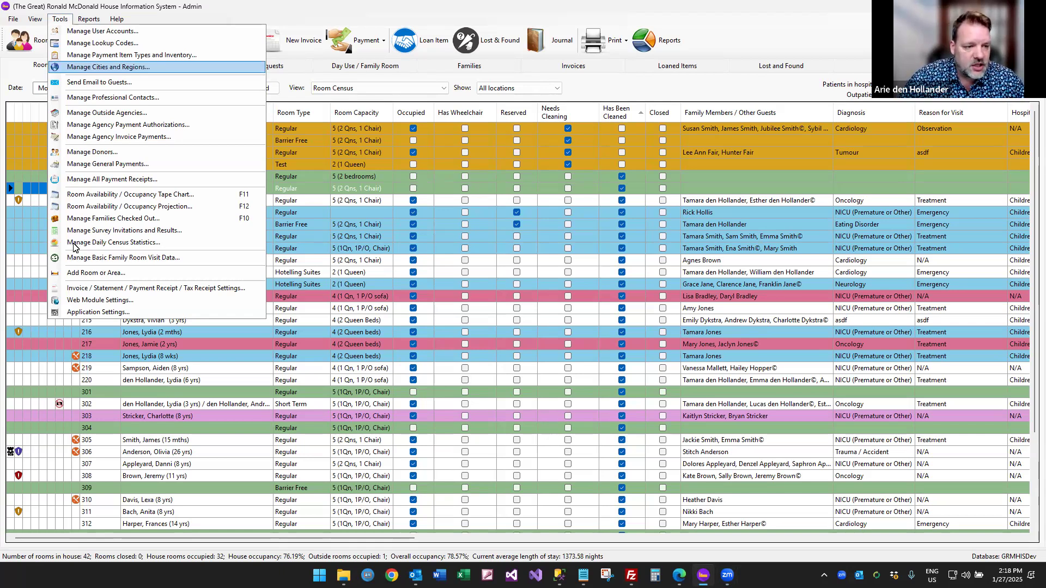
left_click(100, 301)
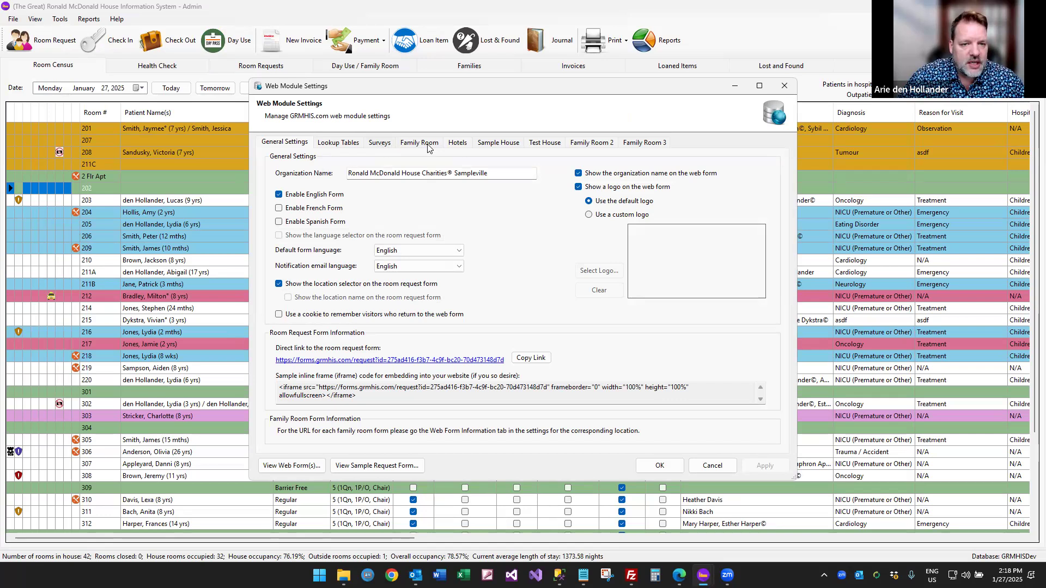
Show the Surveys tab listing the unpublished surveys and their notification contacts.
left_click(380, 144)
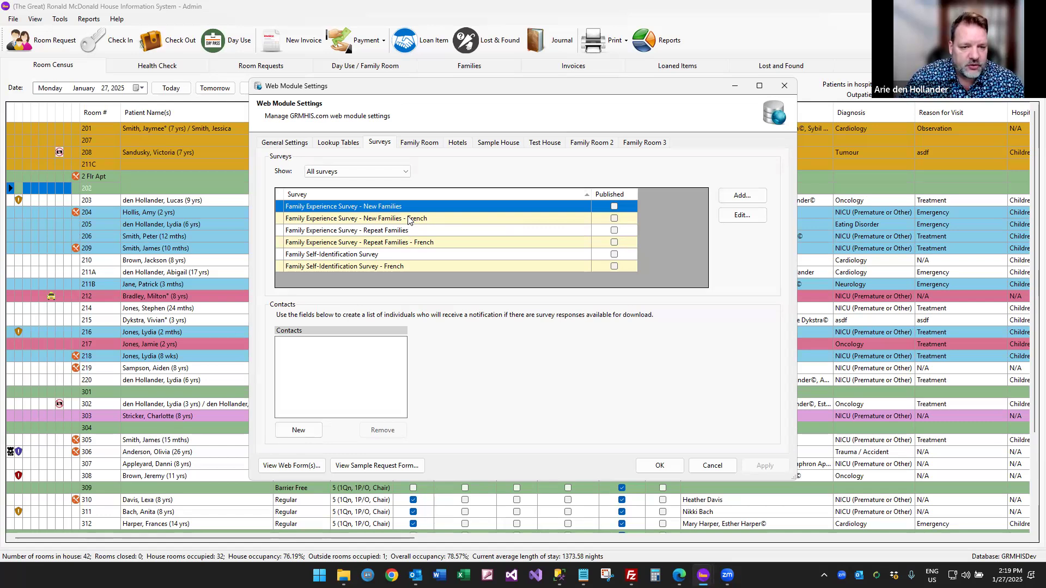
Add a new survey named 'My Sample Survey'.
left_click(751, 197)
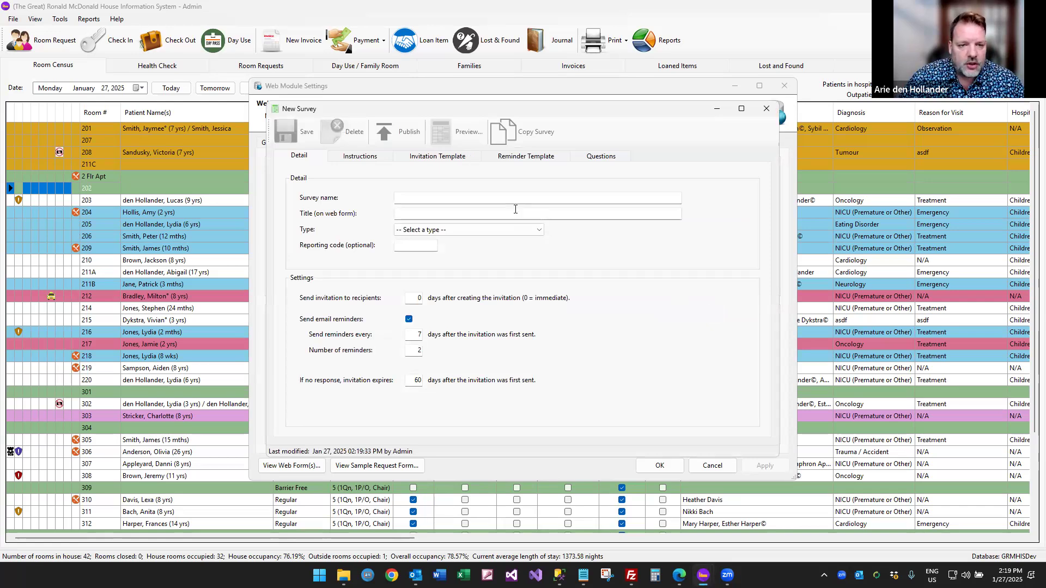
left_click(475, 198)
type("My Sample Survey")
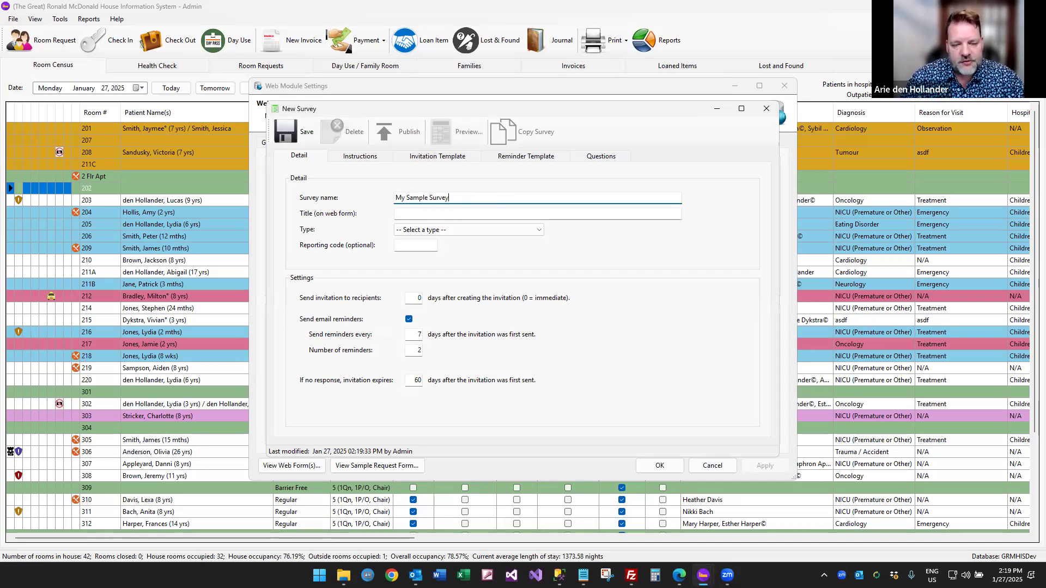
left_click_drag(412, 112, 634, 130)
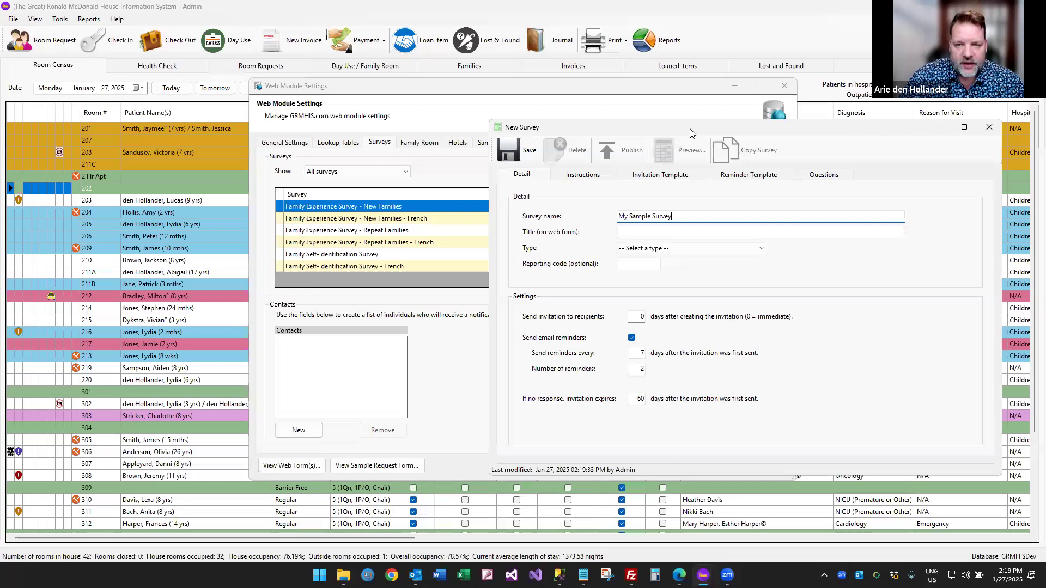
left_click_drag(686, 134, 464, 121)
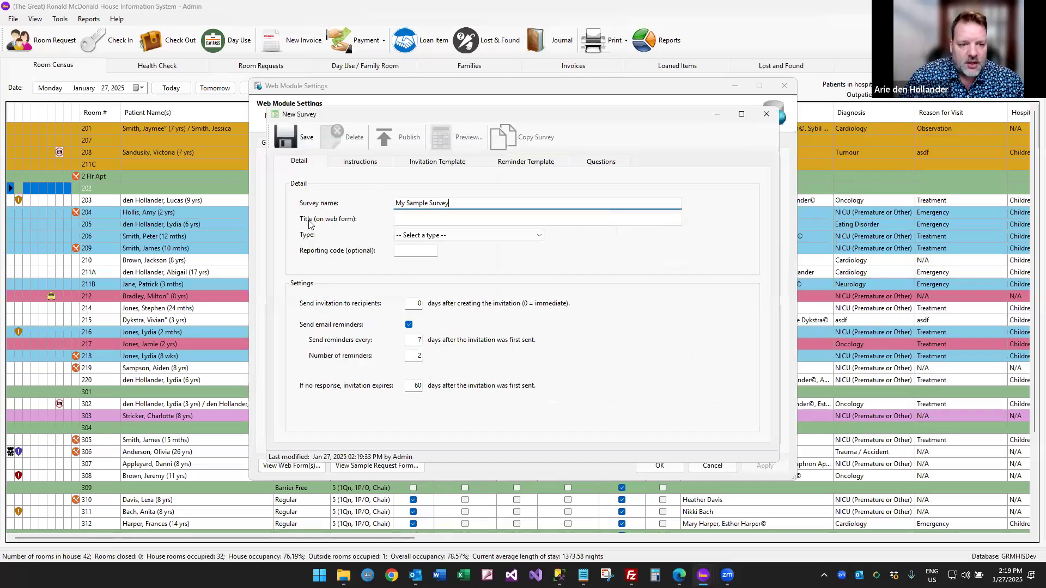
Enter 'Sample Survey' as the survey's web form title.
left_click(406, 219)
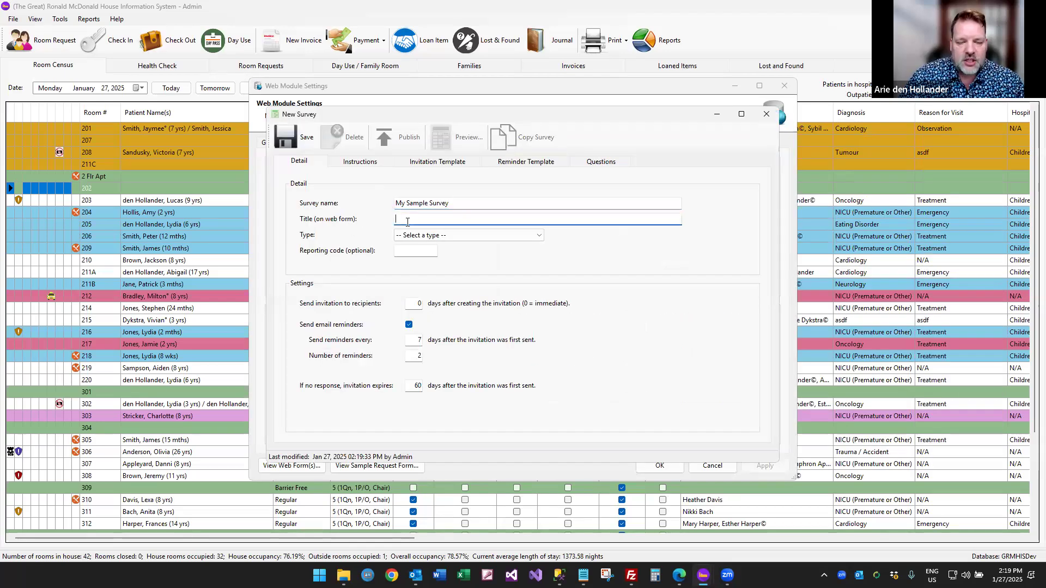
type("Sample Survey")
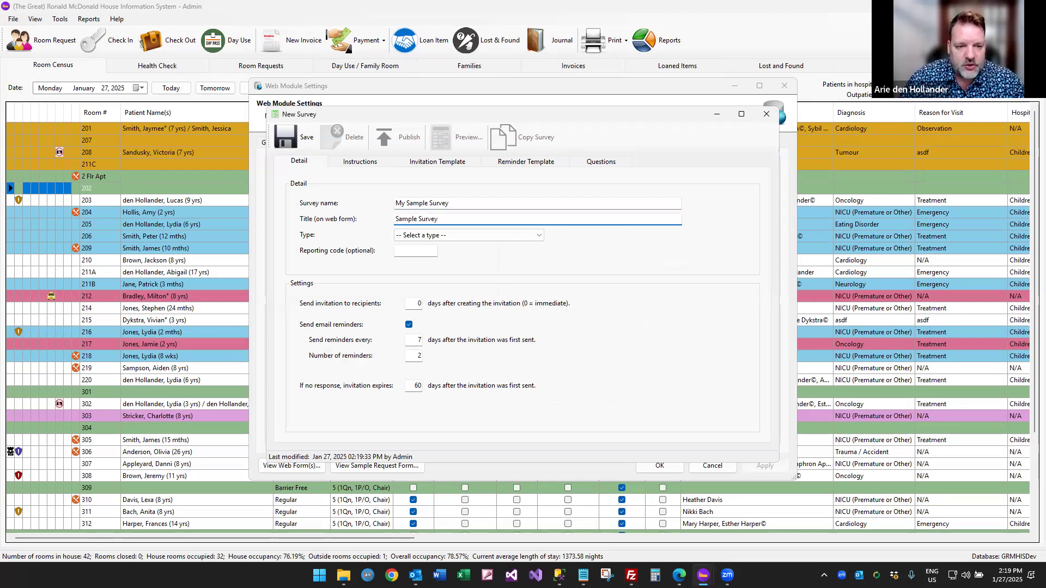
left_click(456, 235)
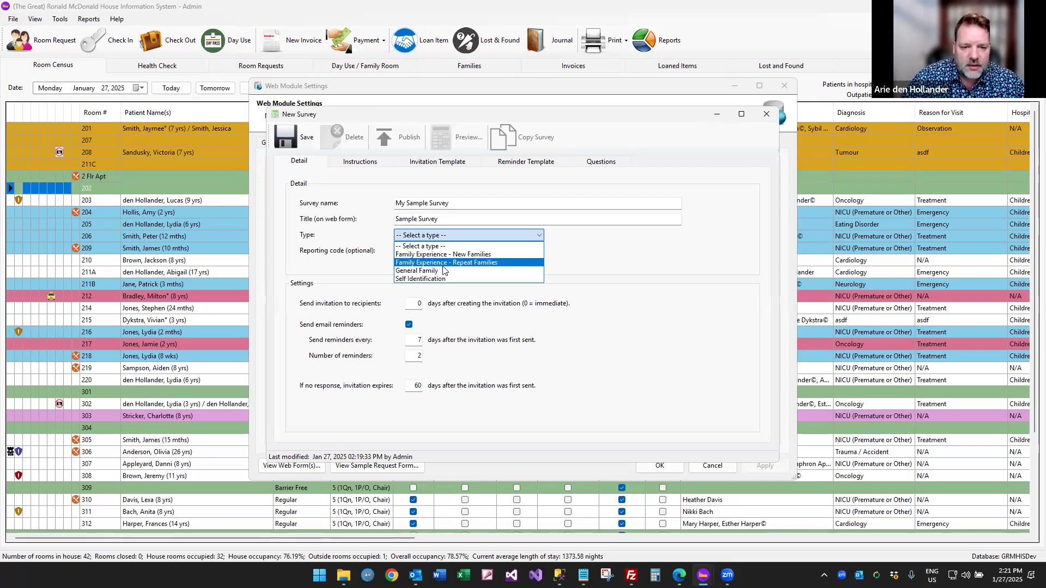
Set the survey type to General Family and leave the reporting code empty.
left_click(444, 271)
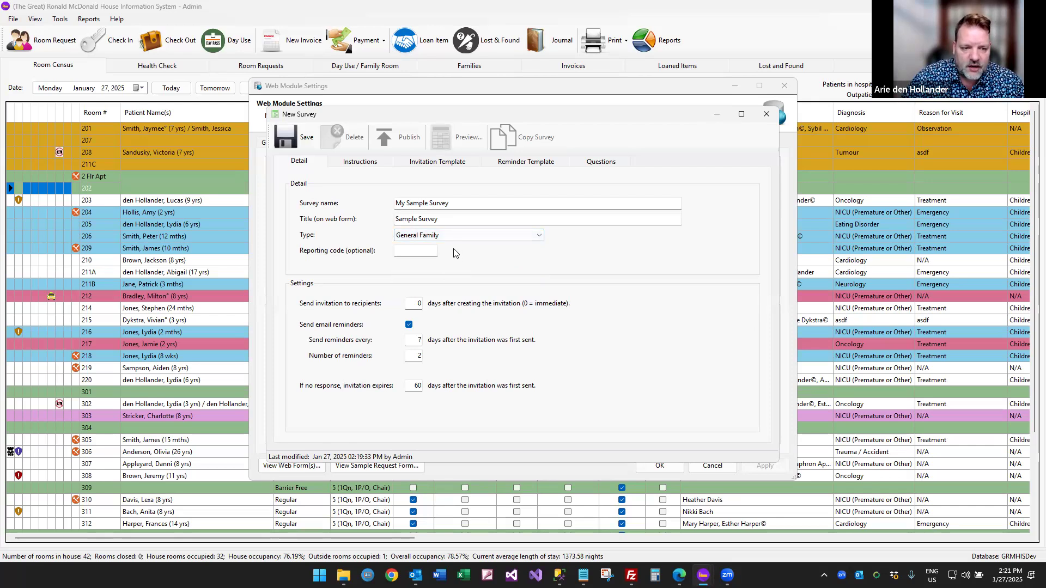
left_click(403, 251)
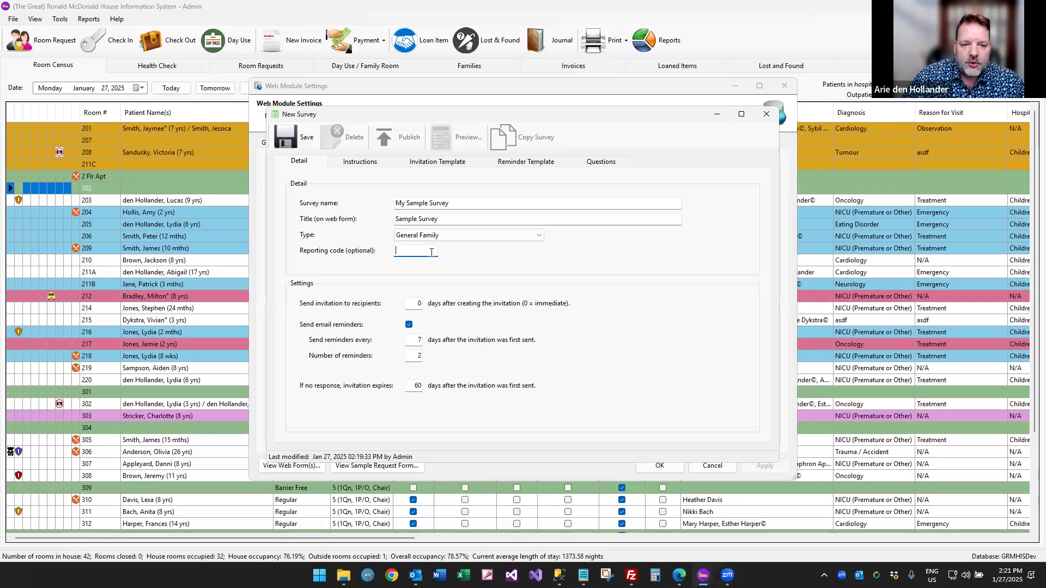
left_click_drag(470, 116, 680, 118)
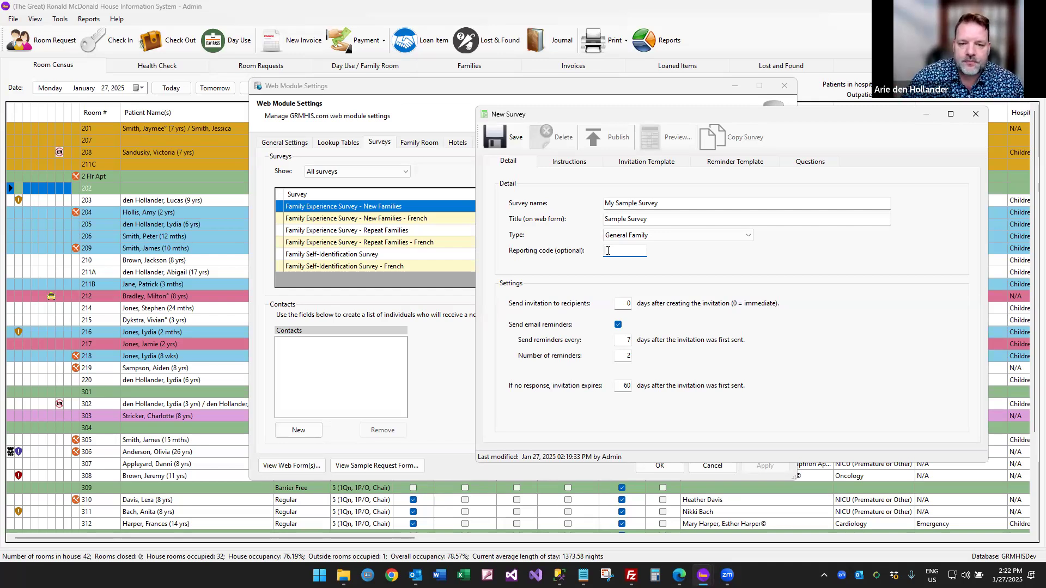
left_click_drag(625, 116, 518, 118)
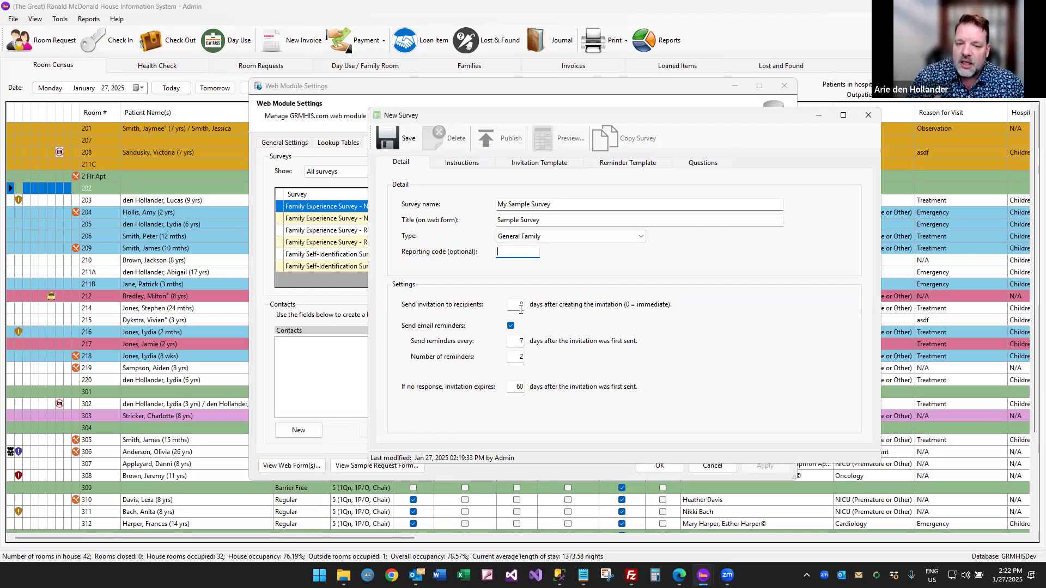
Set a 2-day invitation delay, with email reminders every 7 days, 2 reminders.
key("Tab")
type("2")
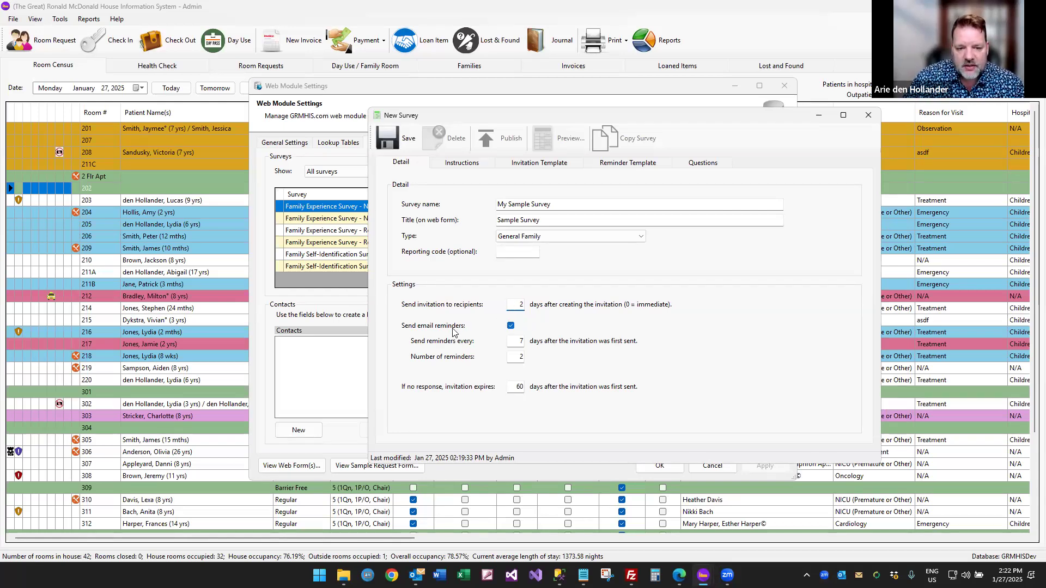
left_click(511, 327)
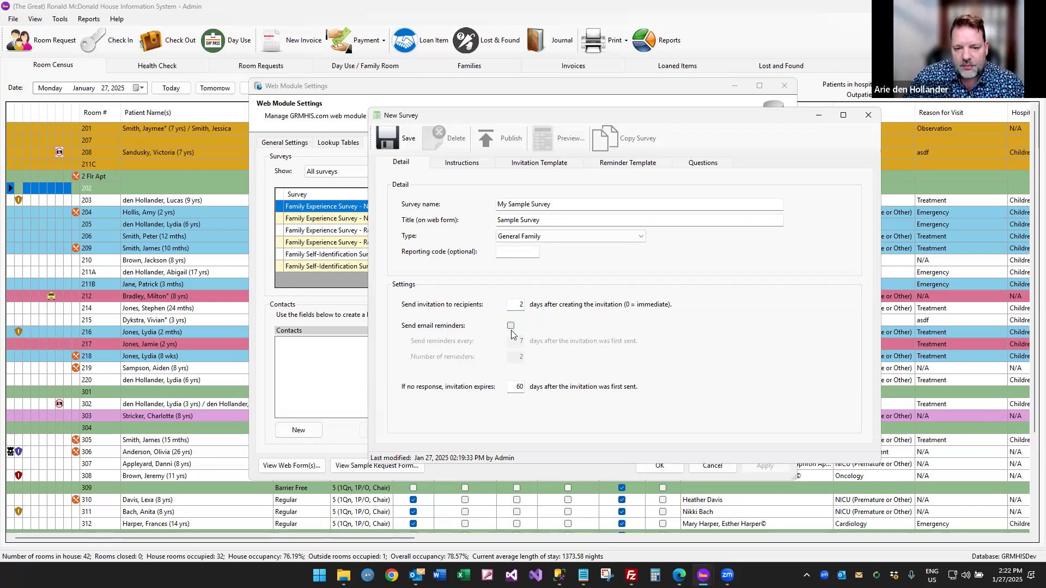
left_click(511, 327)
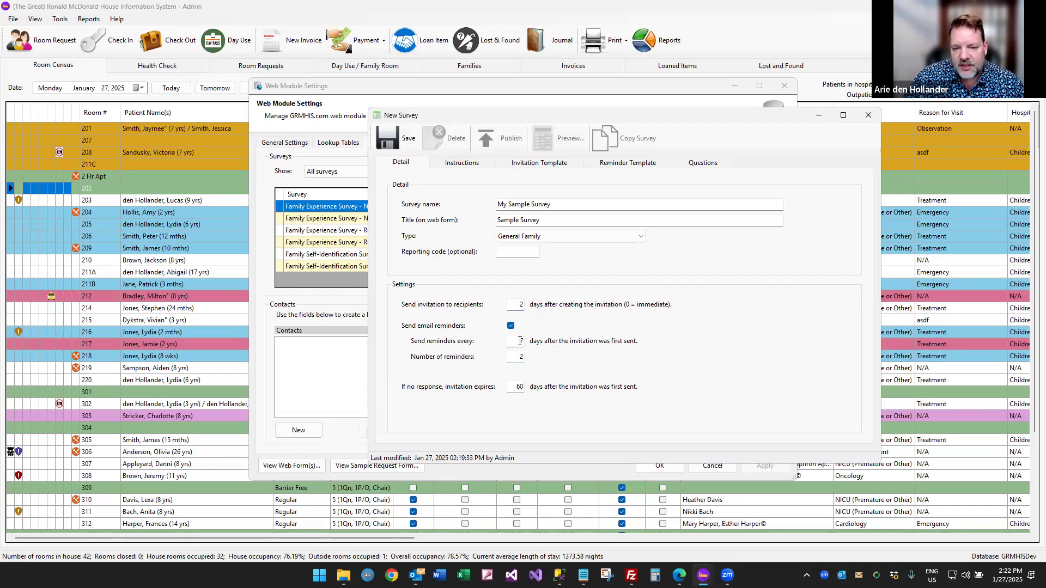
key("Tab")
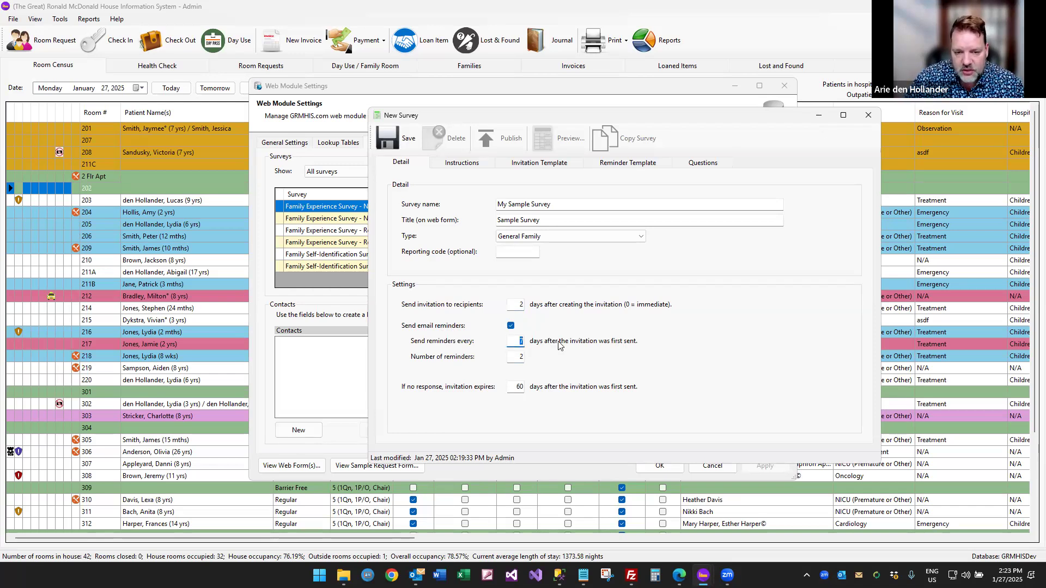
key("Tab")
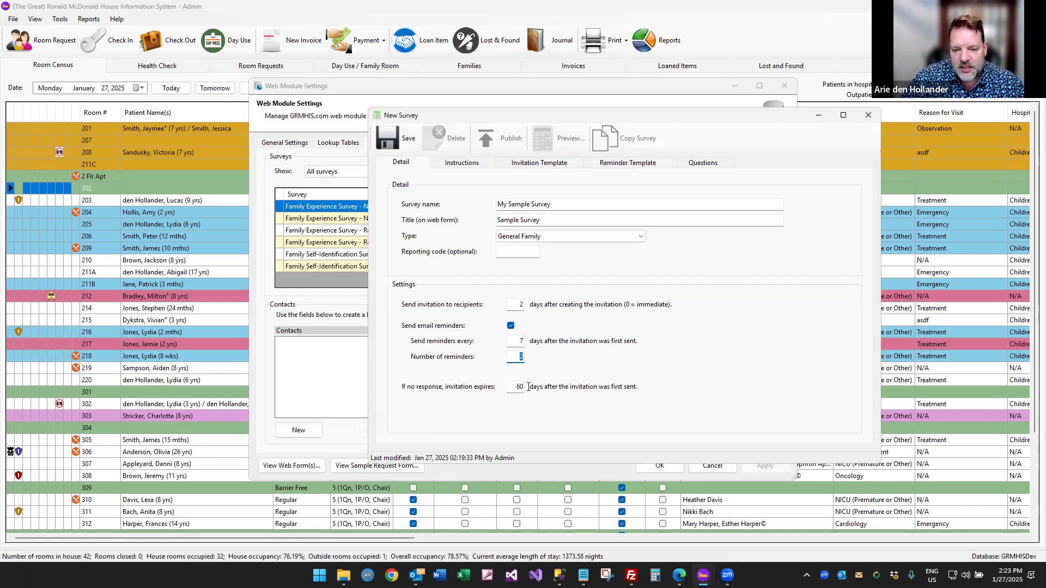
left_click_drag(511, 387, 557, 388)
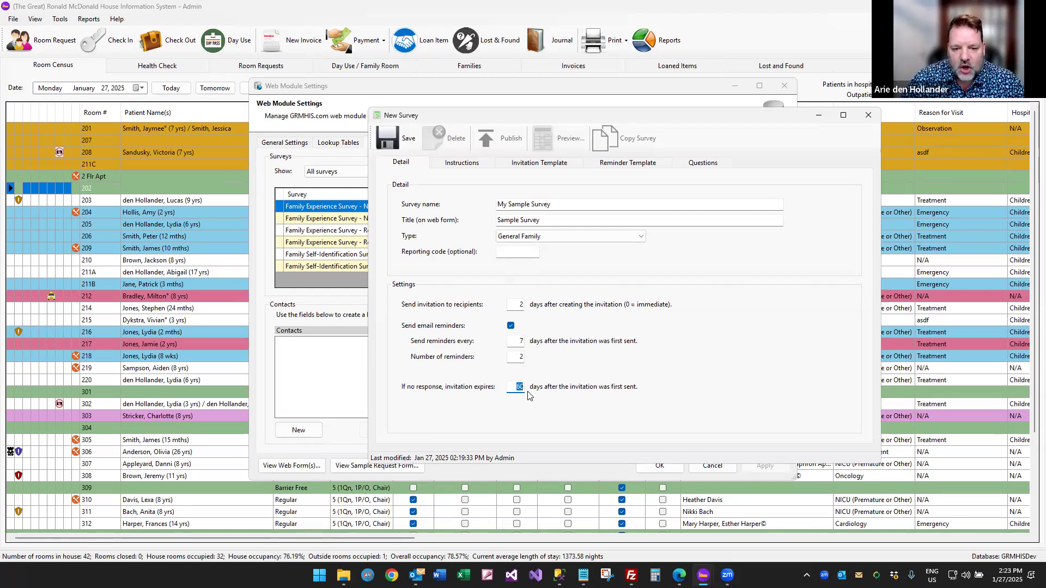
left_click(474, 164)
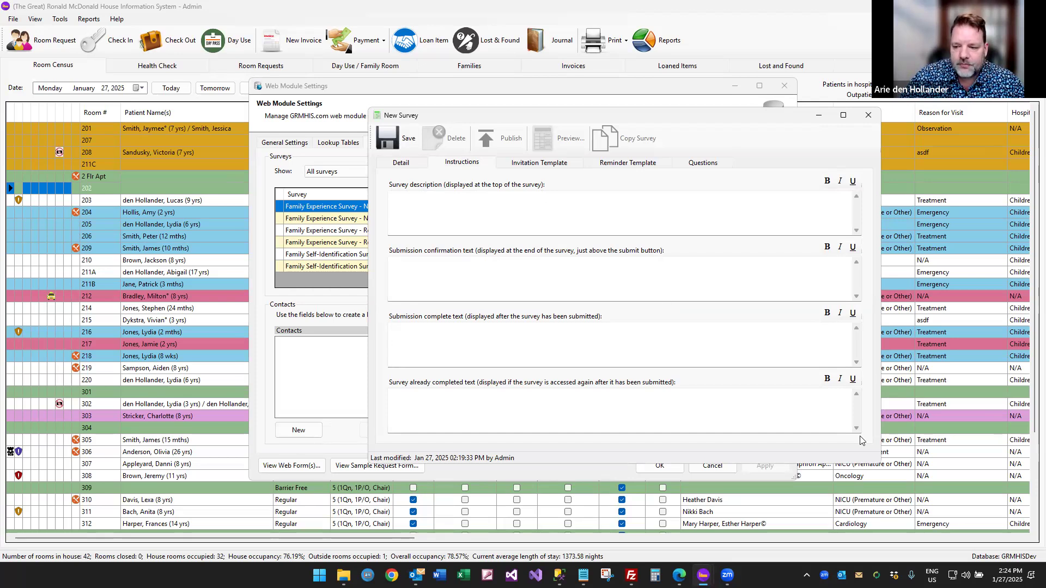
left_click(458, 271)
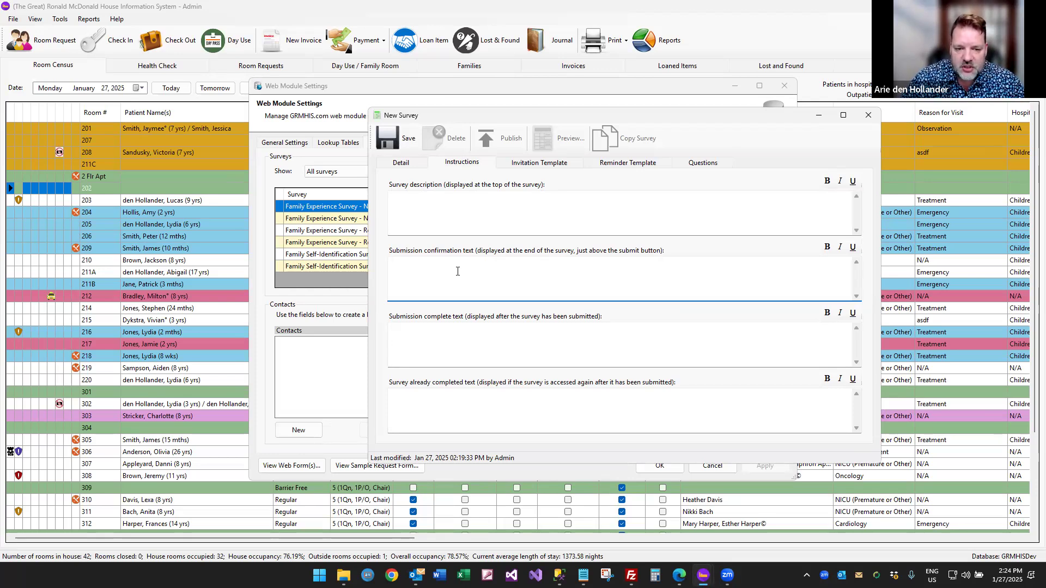
left_click(433, 334)
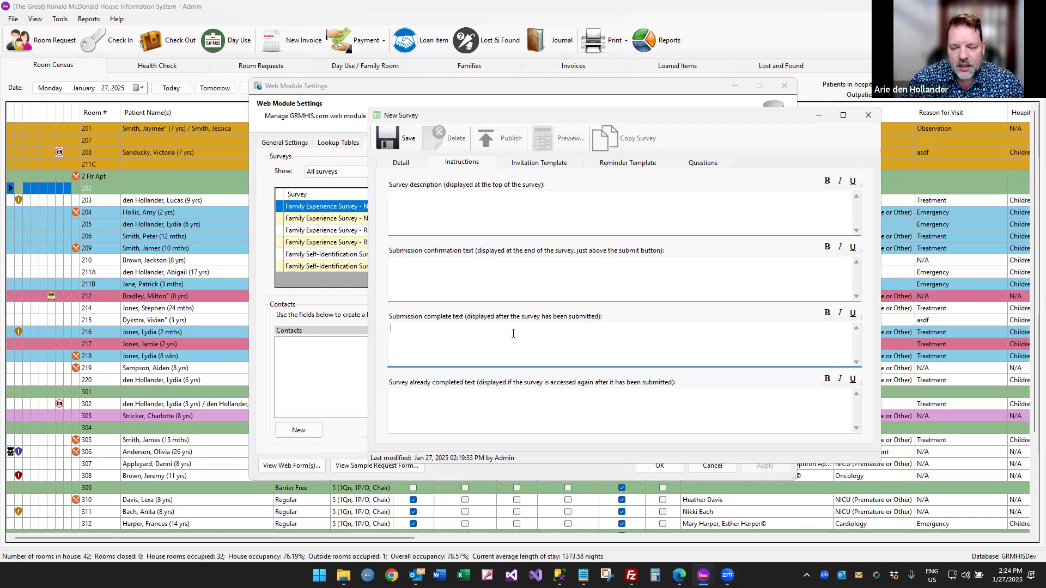
left_click(488, 404)
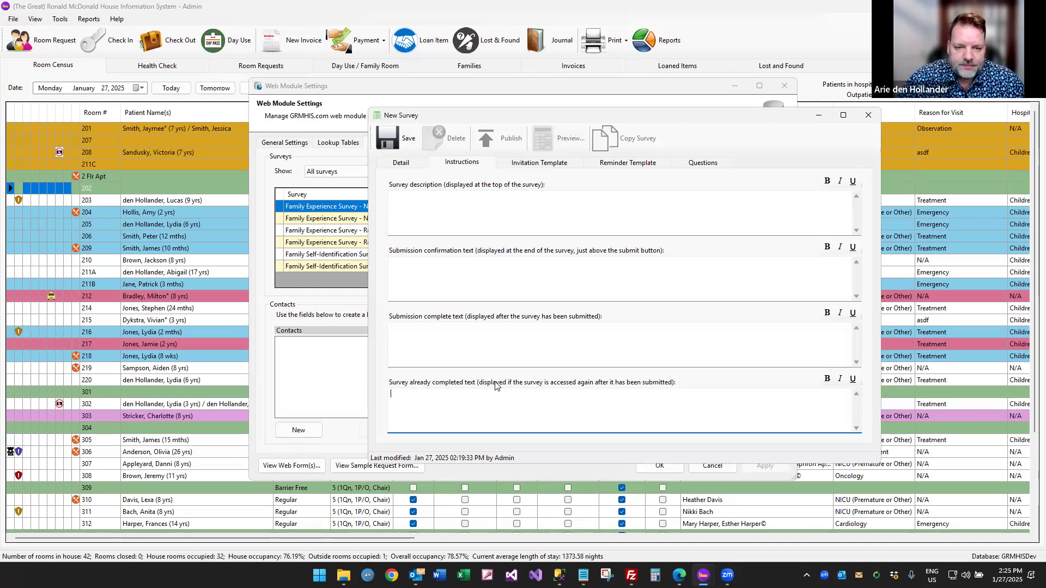
left_click(428, 199)
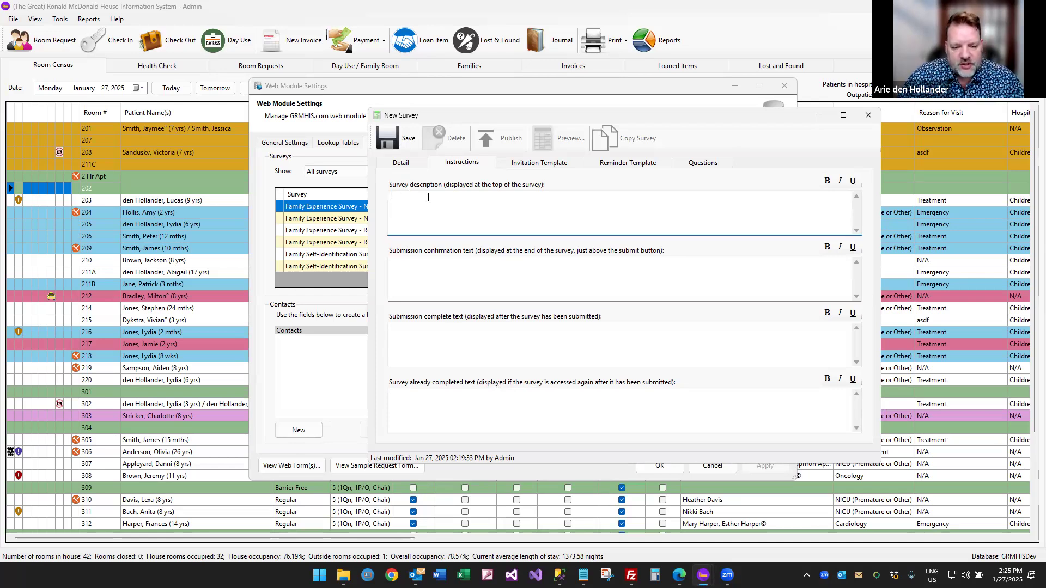
Enter the description 'This is the description that goes at the top.' and bold 'goes at the top'.
type("This i")
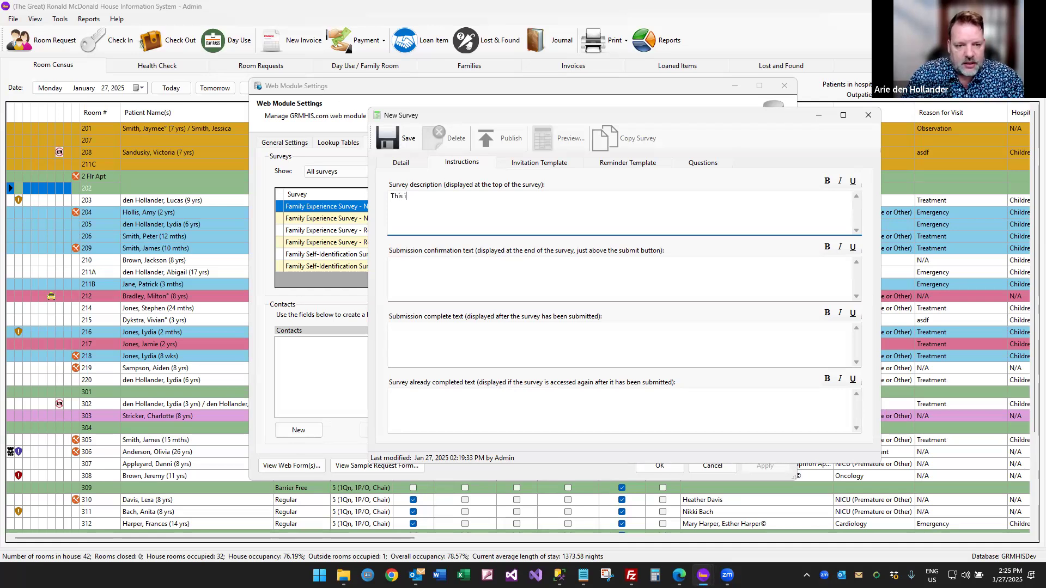
type("s the description ")
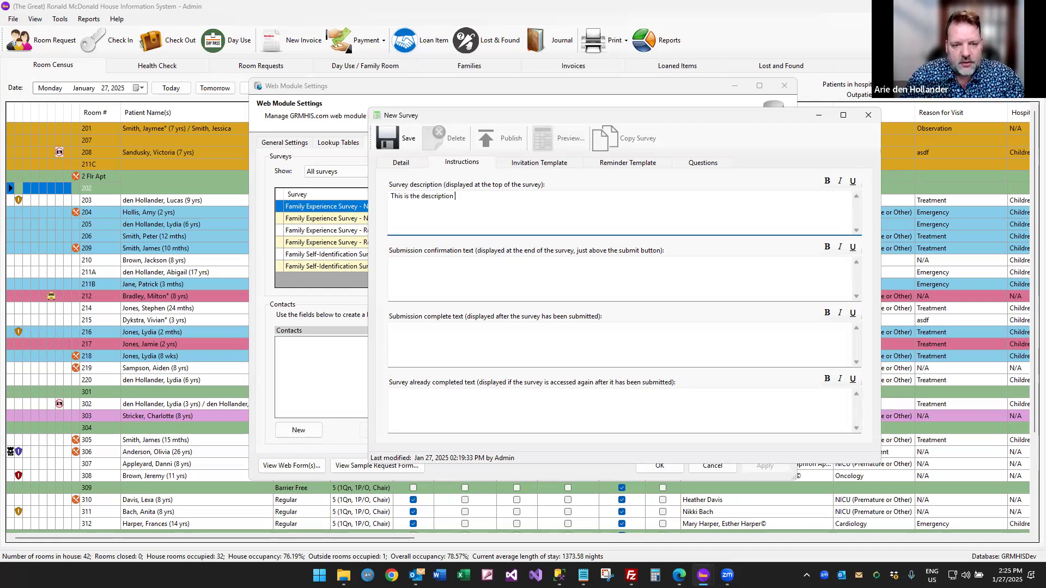
type("that goes at the top.")
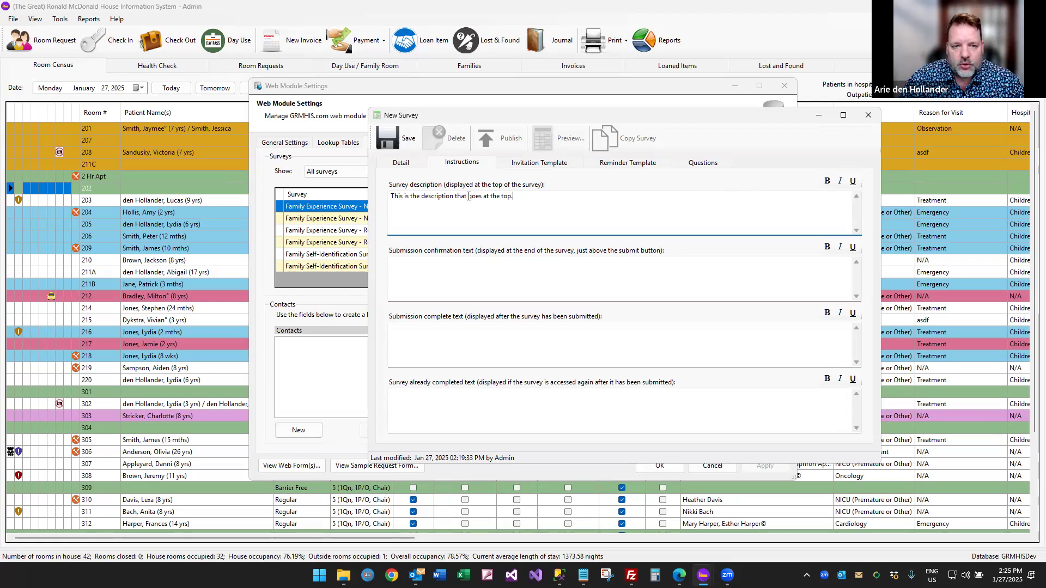
left_click_drag(468, 196, 511, 195)
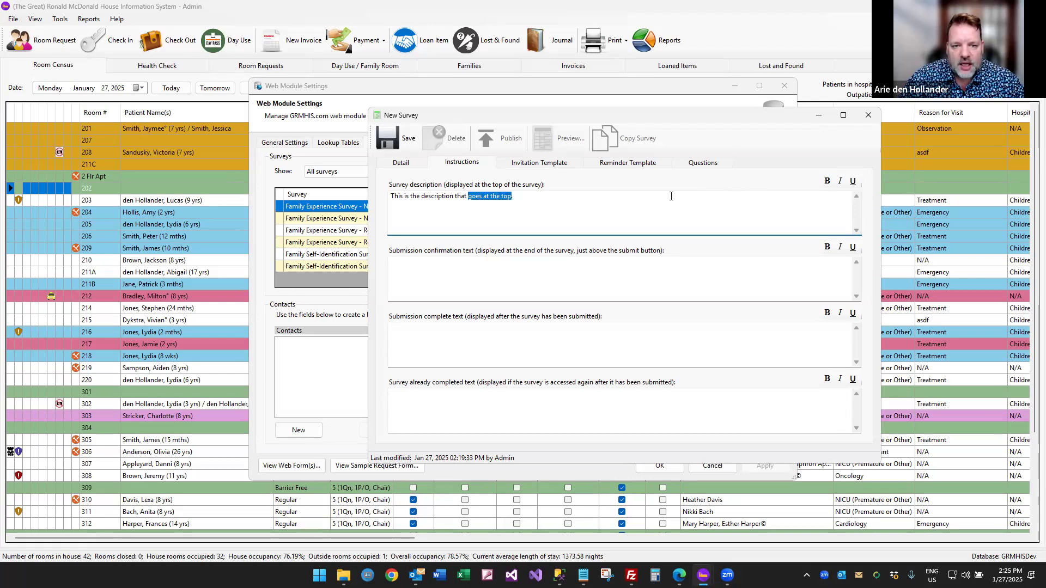
left_click(827, 181)
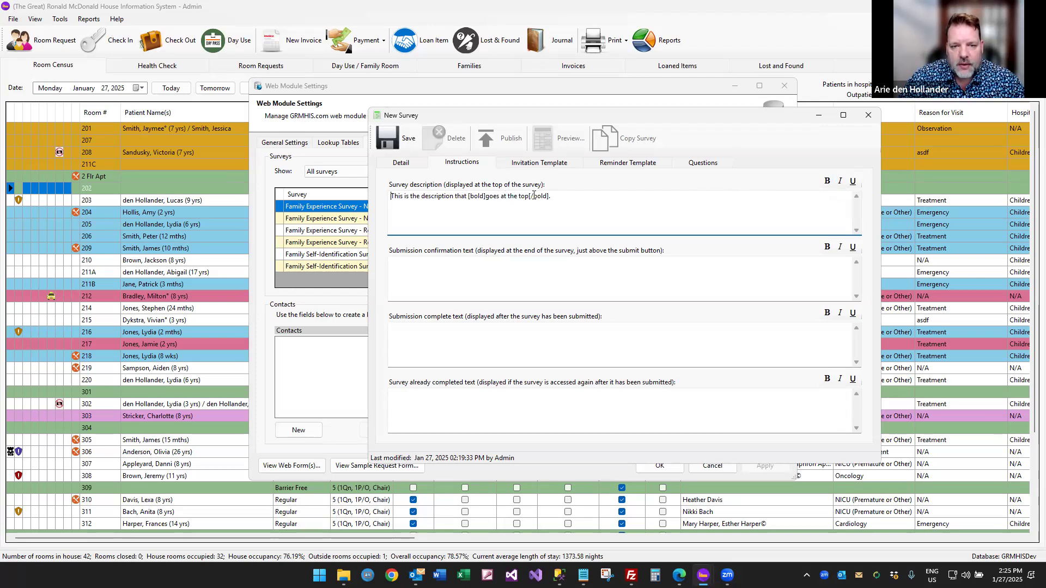
Make the bold phrase 'goes at the top' italic and underlined too.
left_click_drag(468, 196, 550, 196)
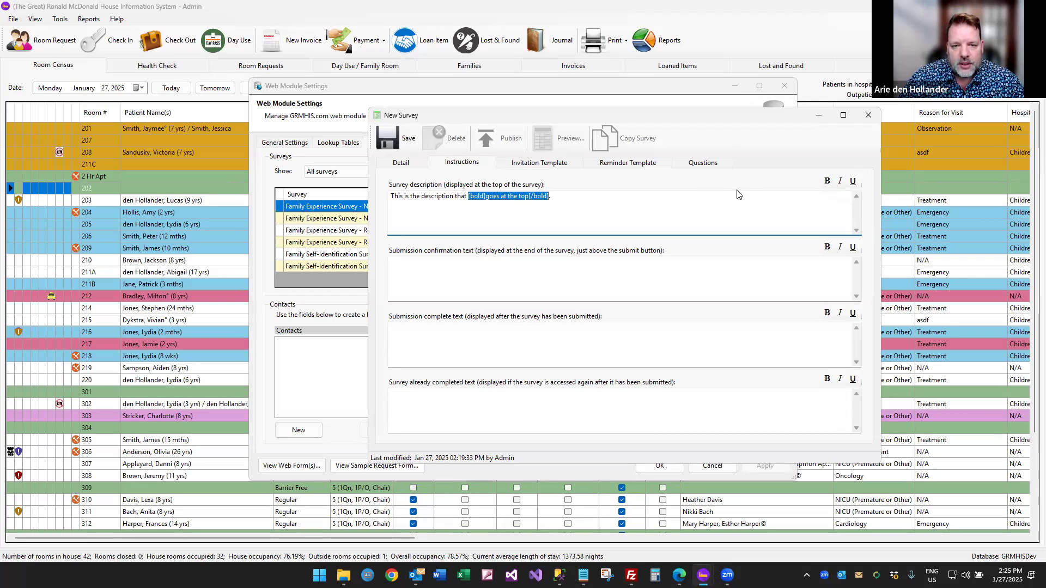
left_click(840, 183)
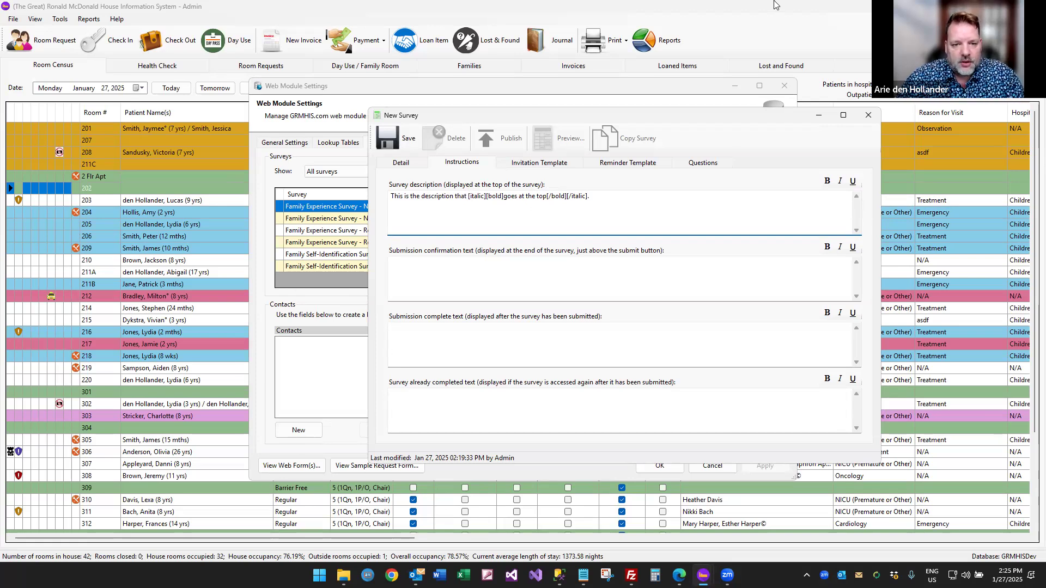
key("shift+End")
key("shift+Left")
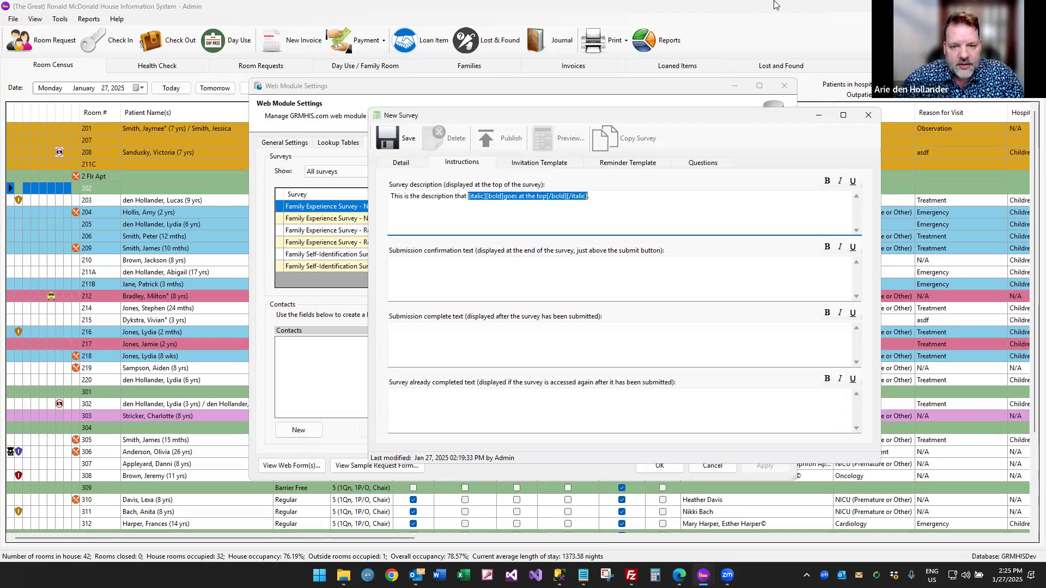
left_click(853, 181)
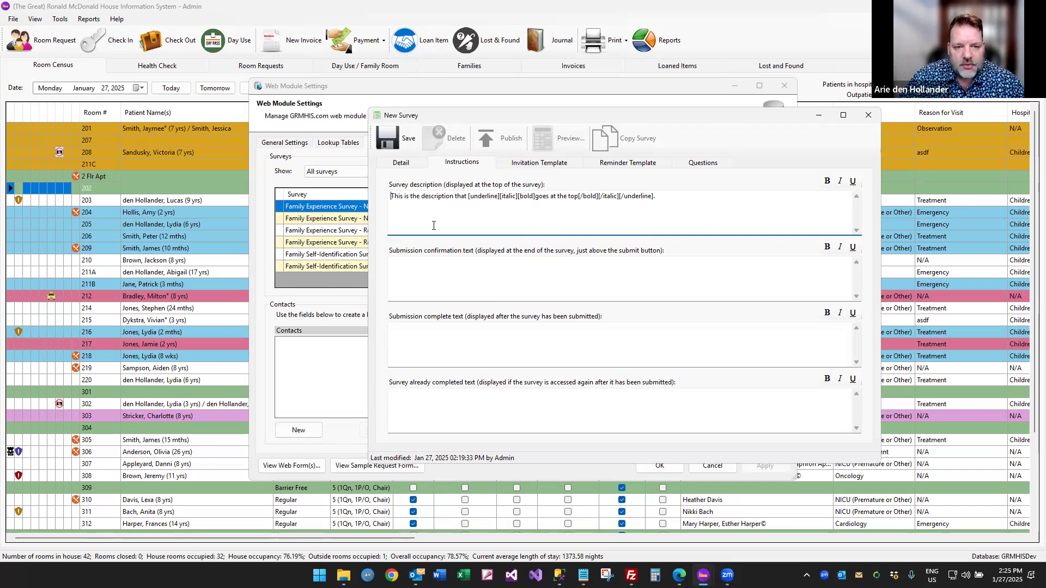
left_click(442, 284)
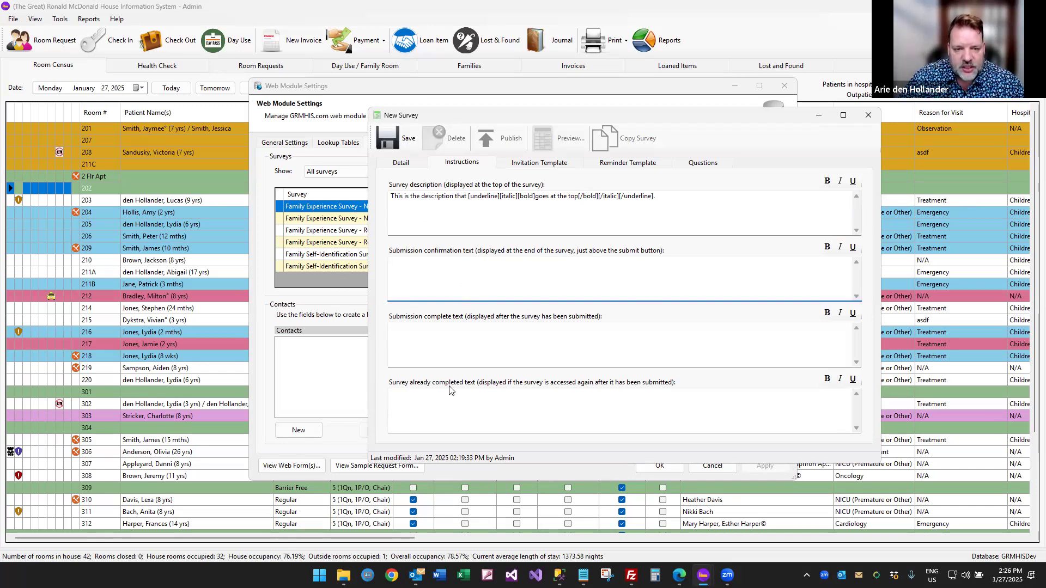
Set the invitation email subject to 'RMHC Sampleville would like to hear from you'.
left_click(526, 165)
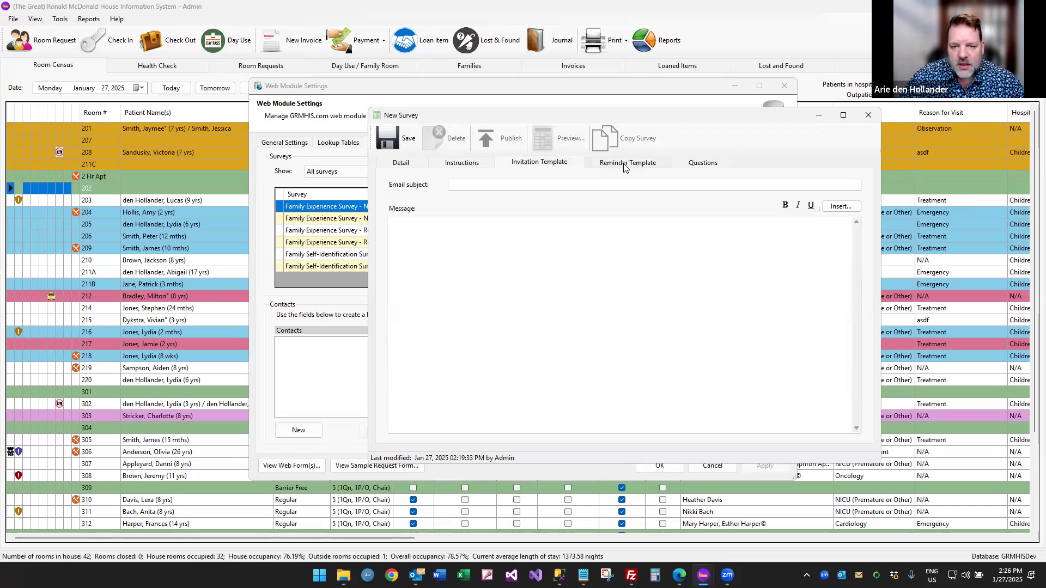
left_click(593, 182)
type("RMHC Sampleville would like to hear from you")
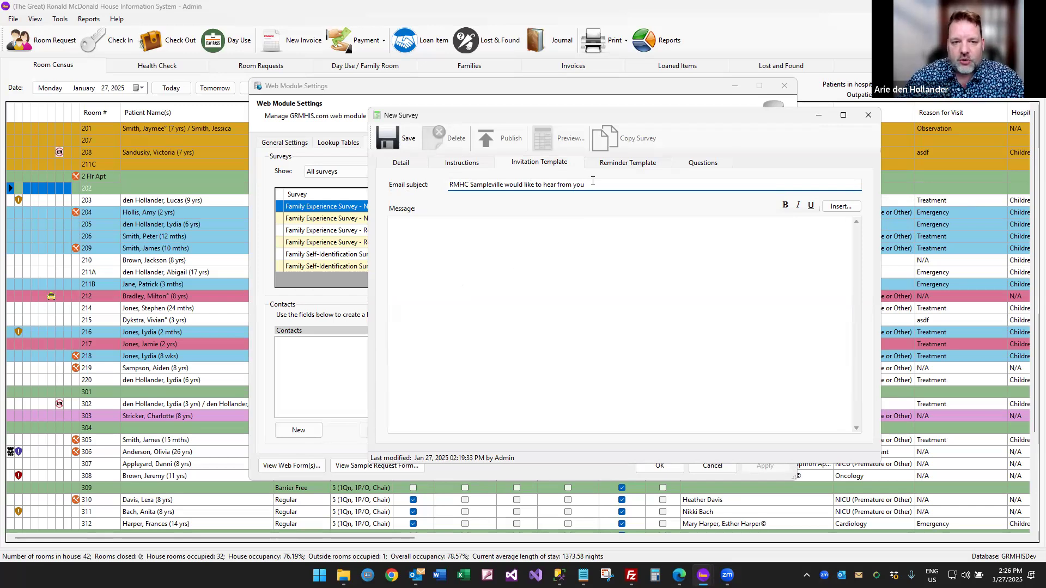
Start the message with 'Dear [ADDRESSTO]' and a thank-you asking families to take the survey.
left_click(515, 249)
type("Dear")
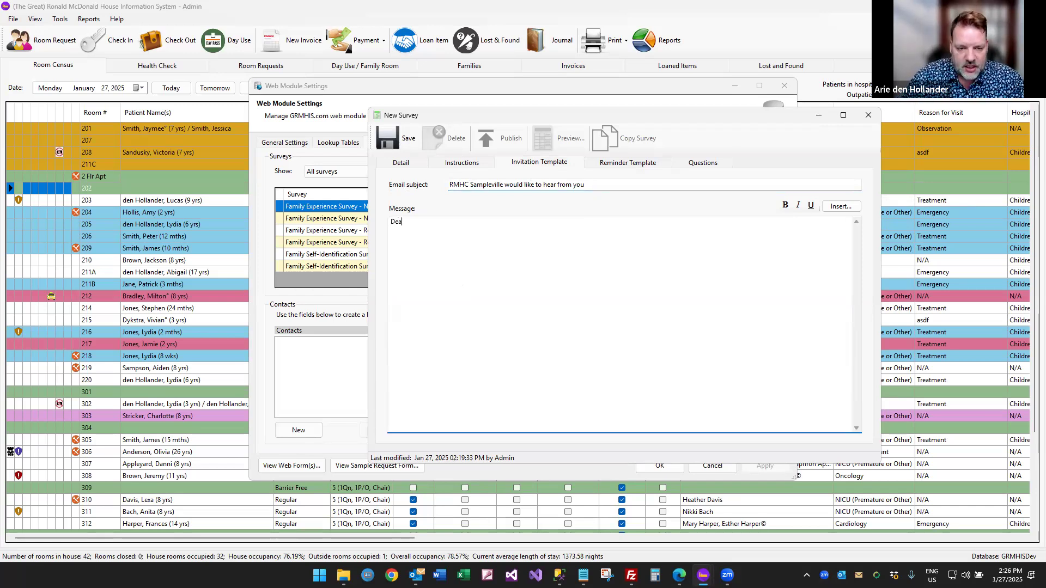
left_click(840, 209)
left_click(872, 219)
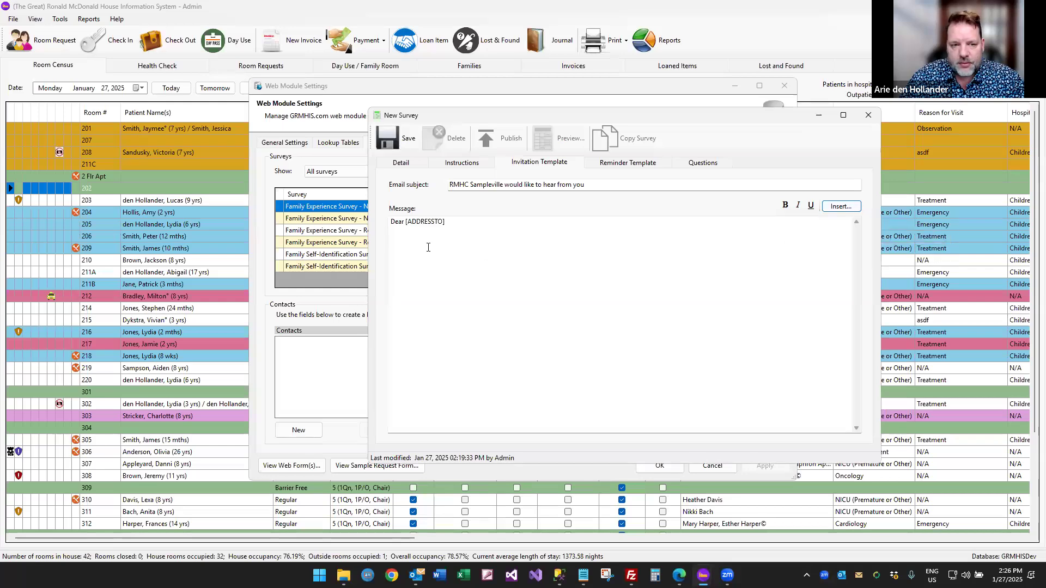
left_click(461, 220)
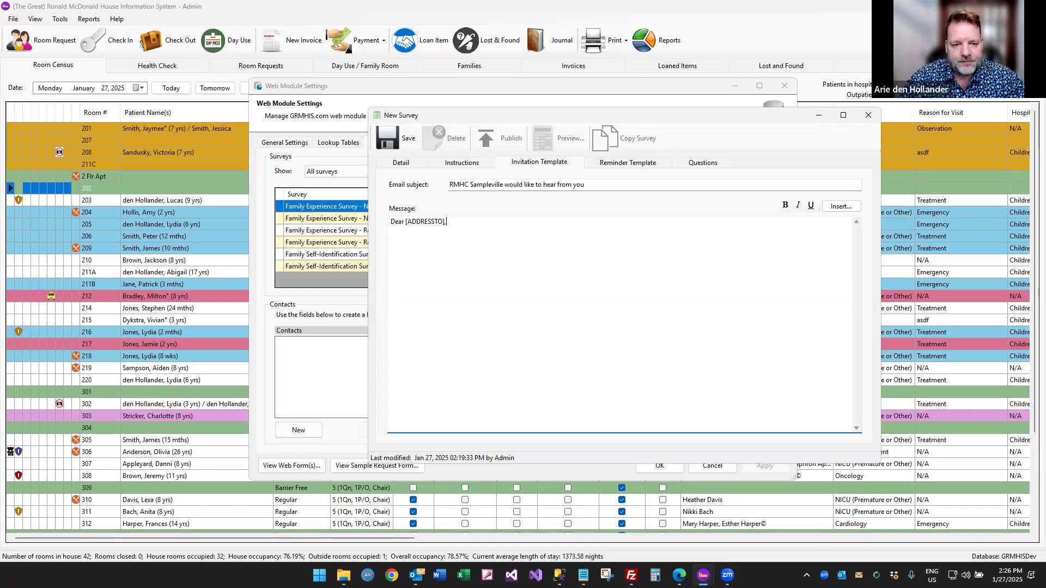
type("Thank you f")
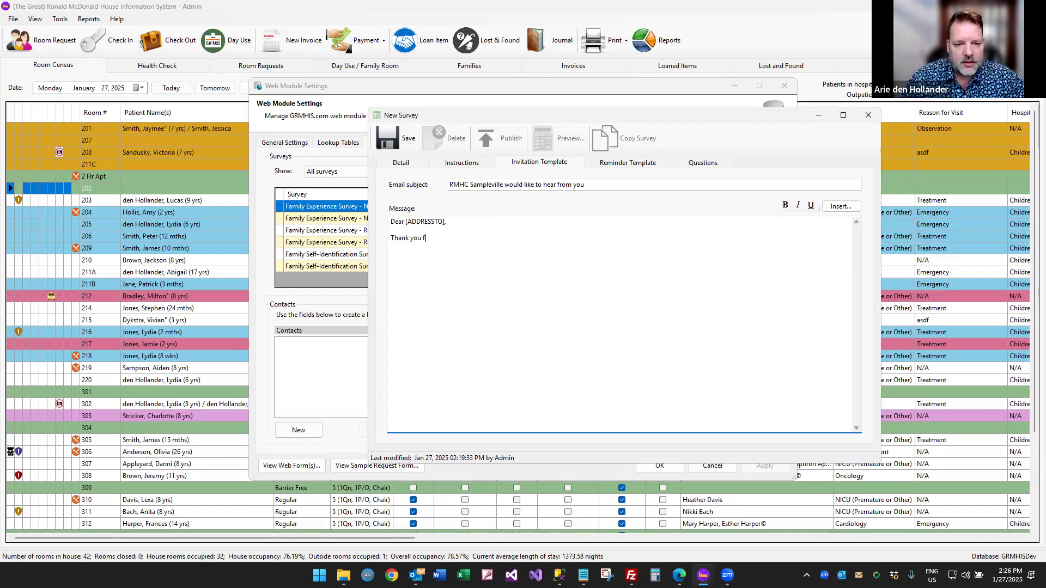
type("or ttayin")
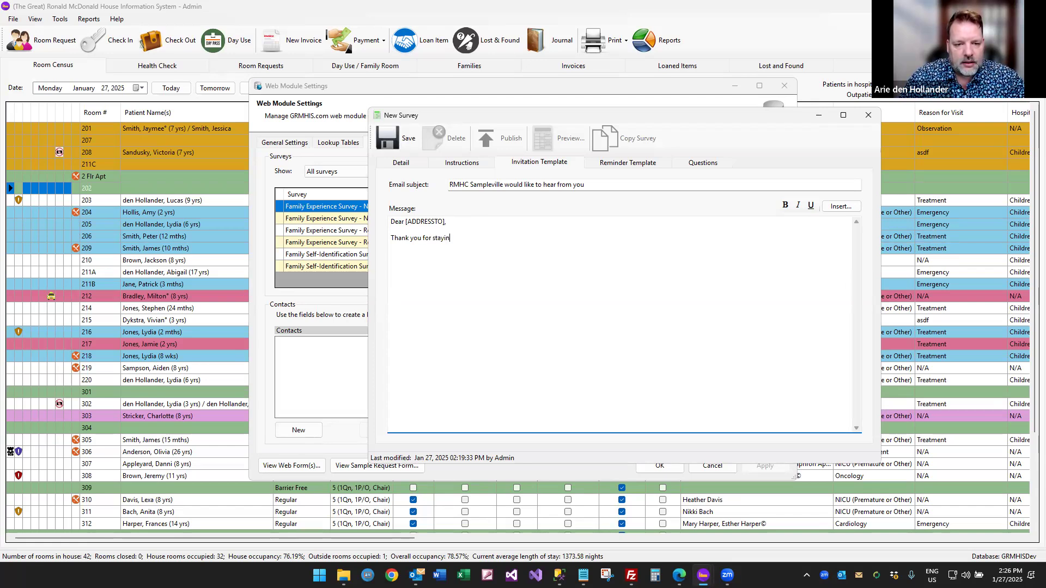
type("g with us.  T")
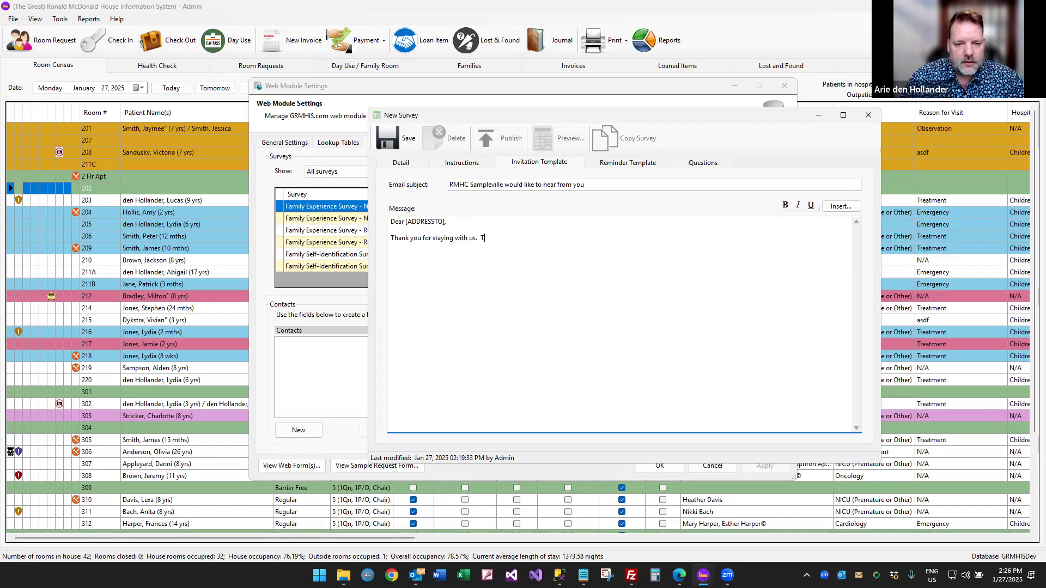
type("o help us serve future")
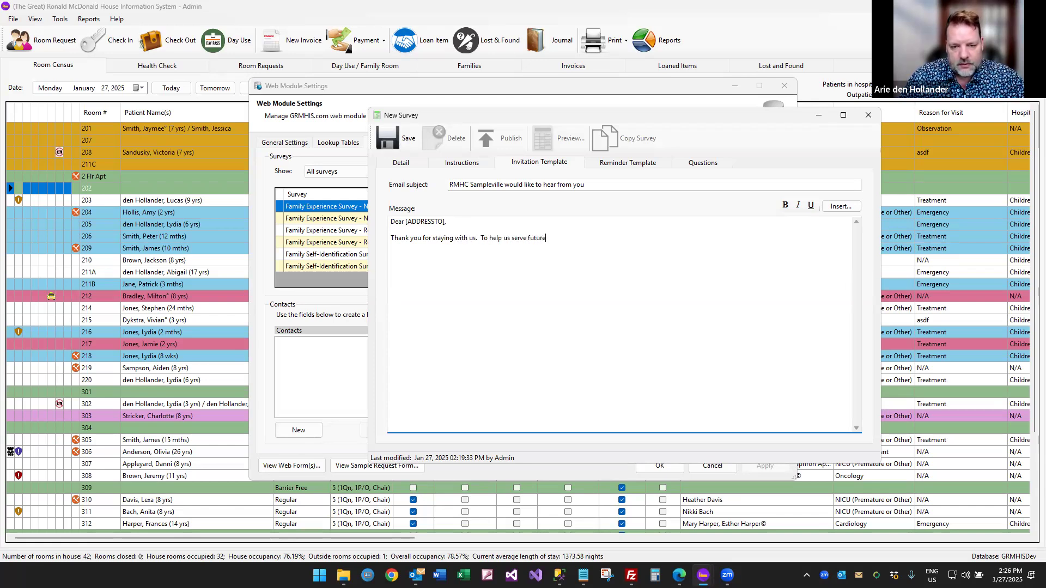
type(" families bette")
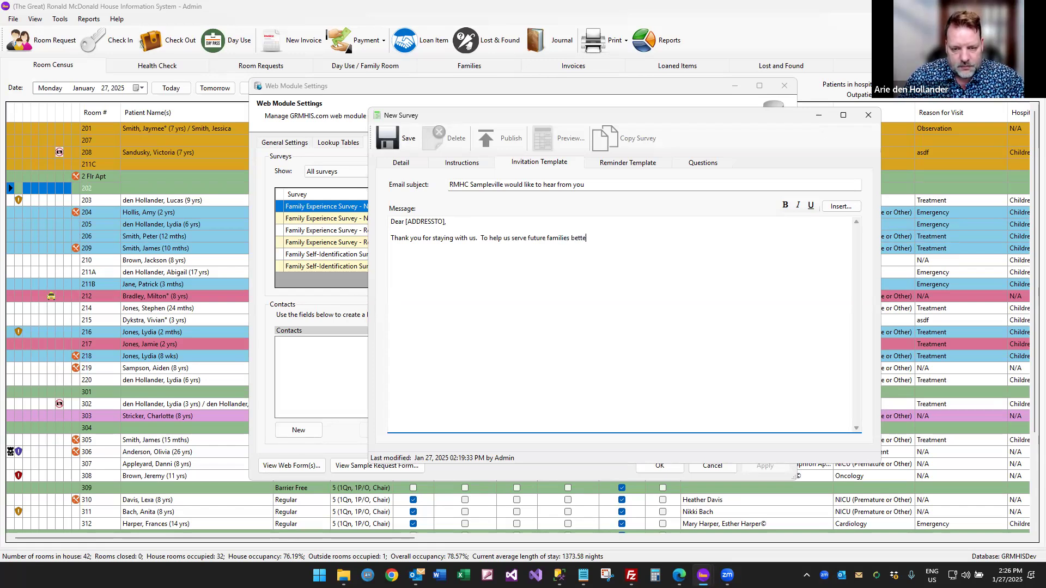
type("r, we would love it")
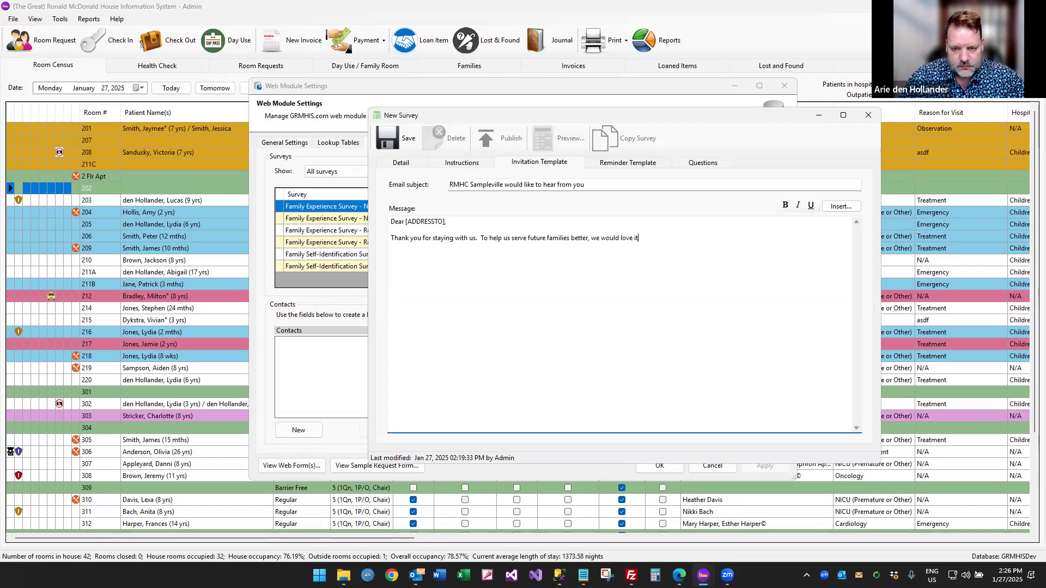
type(" if you could complete ")
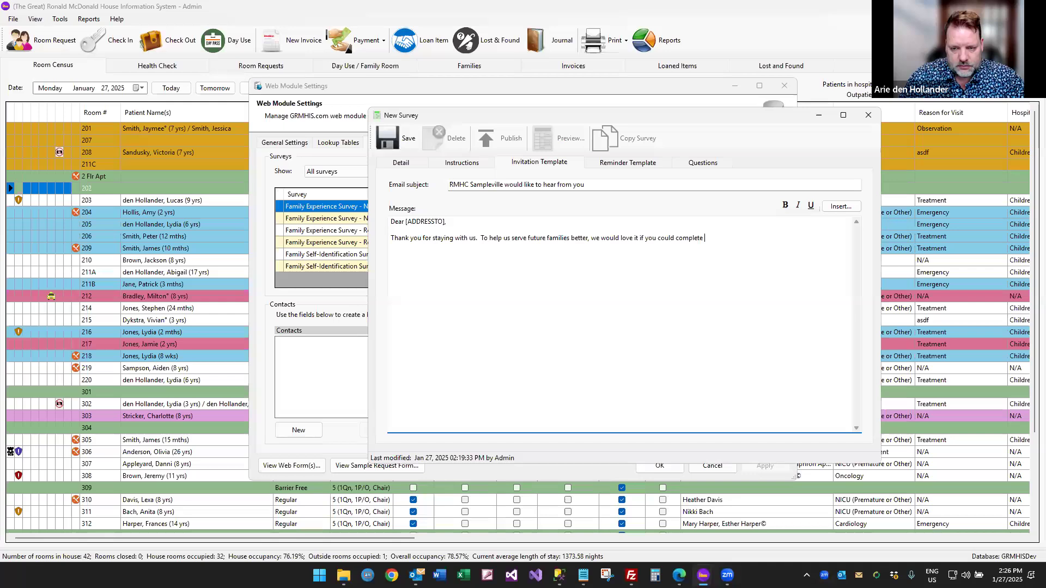
type("a survey.  You can find the survye he")
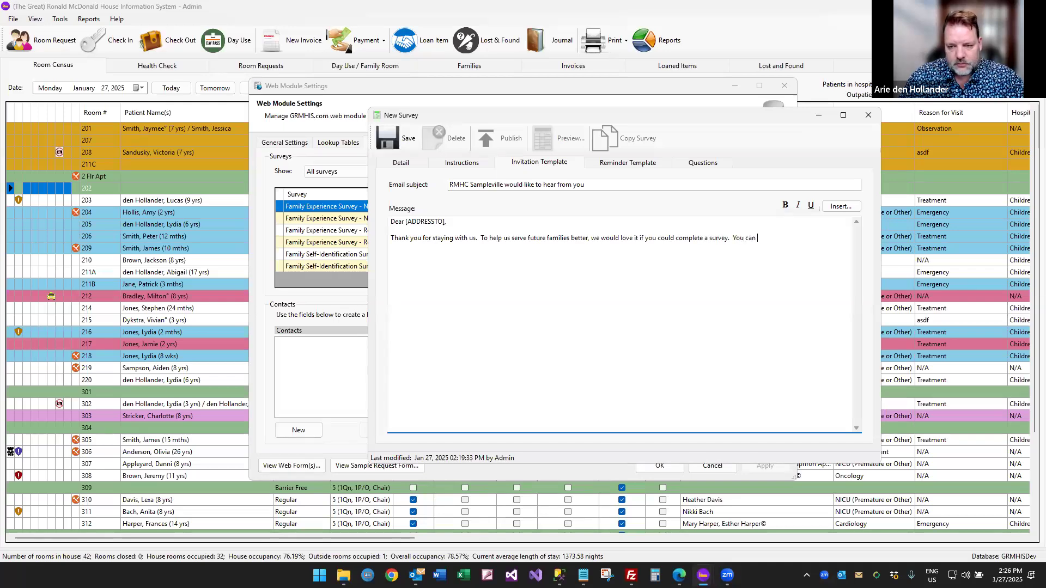
key("BackSpace")
key("BackSpace")
key("BackSpace")
key("BackSpace")
key("BackSpace")
type("ey here:")
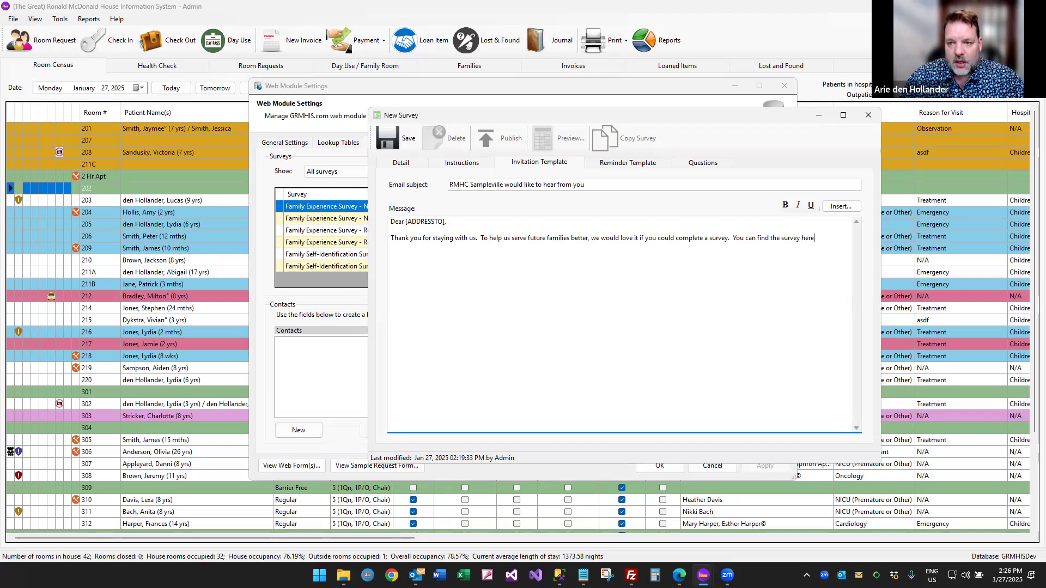
Insert the [SURVEYURL] link and sign off 'Kind regards, RMHC Sampleville.'.
left_click(840, 210)
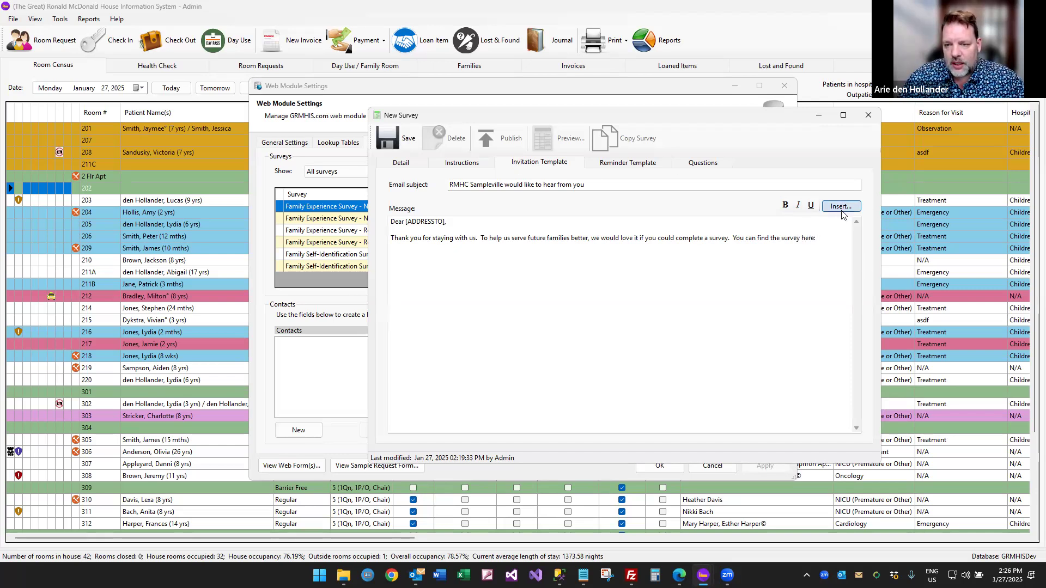
left_click(860, 242)
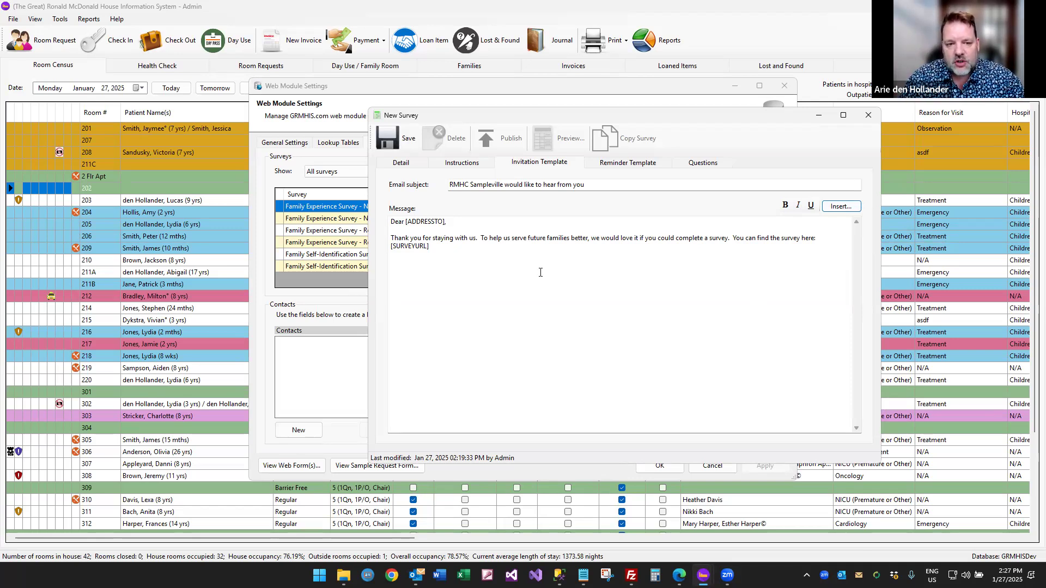
left_click(430, 247)
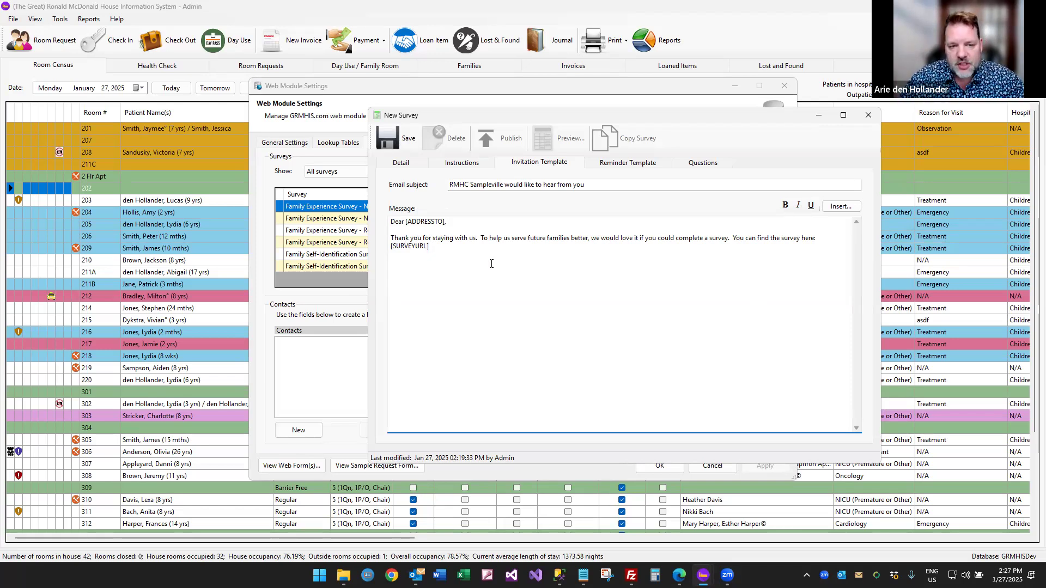
type(".")
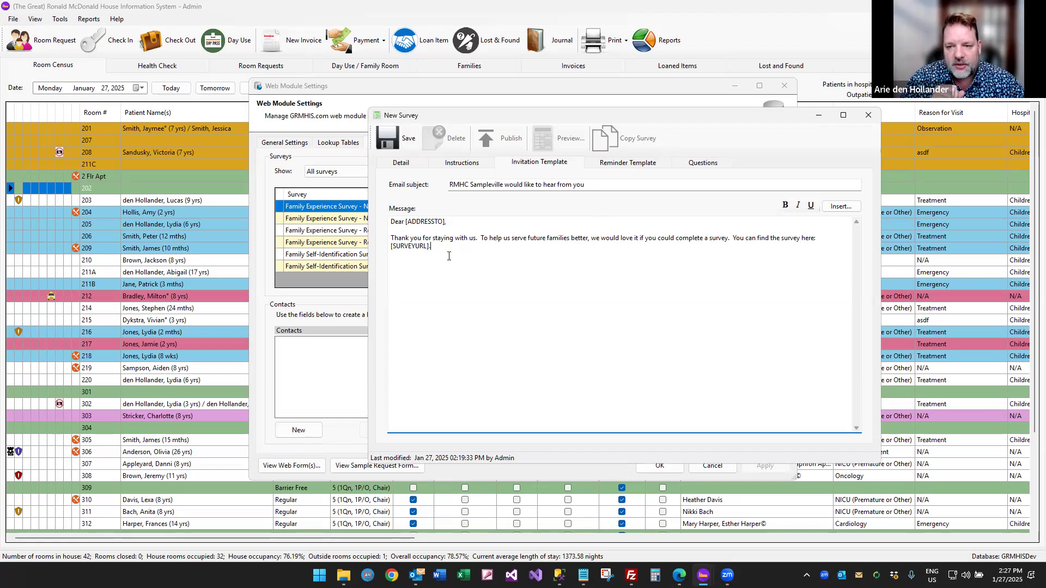
type("Kind regards,  ")
type("RMHC Sample")
type("ville.")
left_click(533, 299)
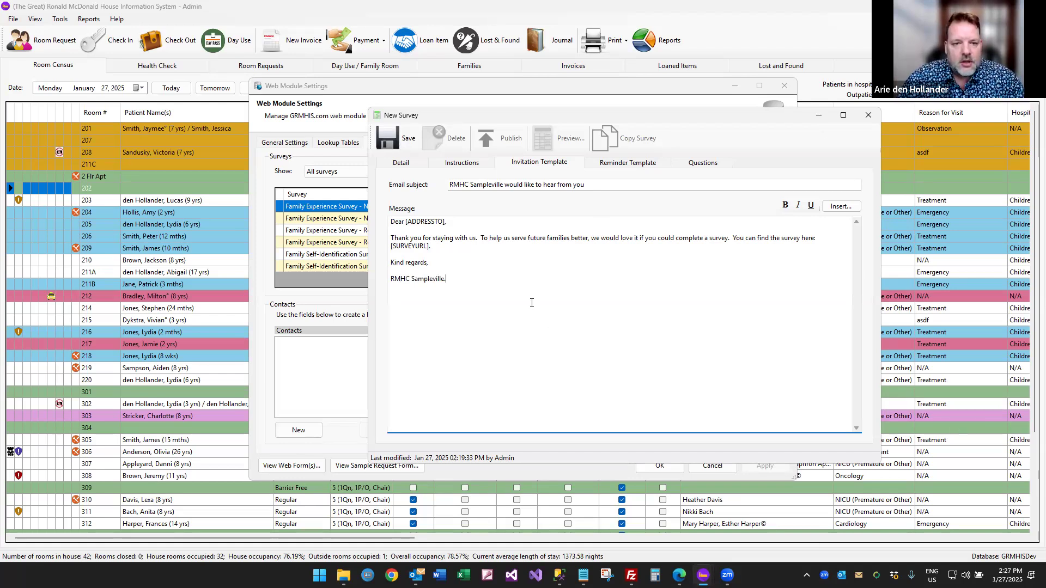
left_click(638, 170)
Set the reminder subject to 'Reminder: RMHC Sampleville would like to hear from you'.
left_click(550, 164)
key("Tab")
key("ctrl+c")
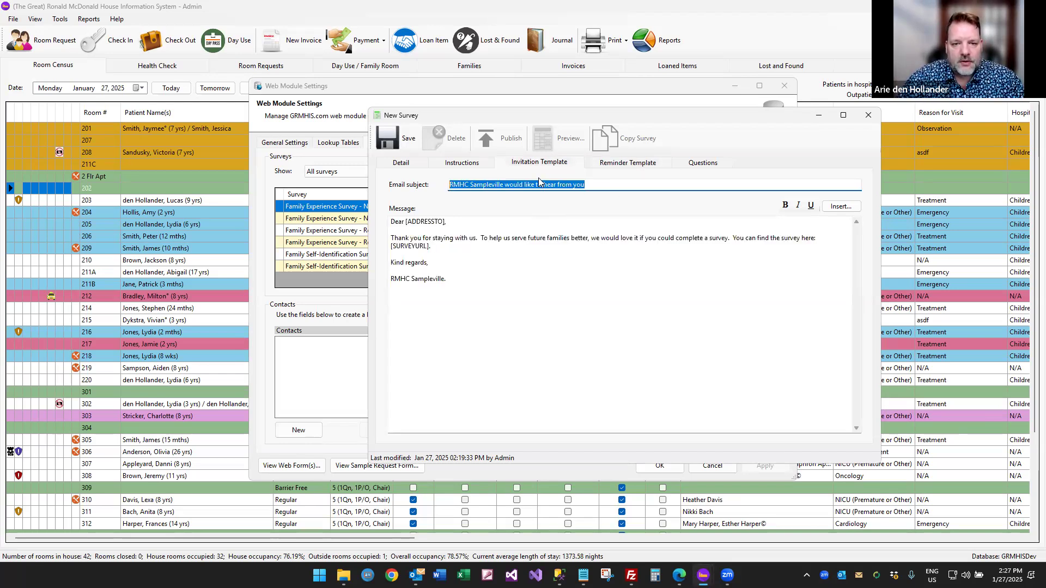
left_click(611, 164)
type("Reminder:")
key("ctrl+v")
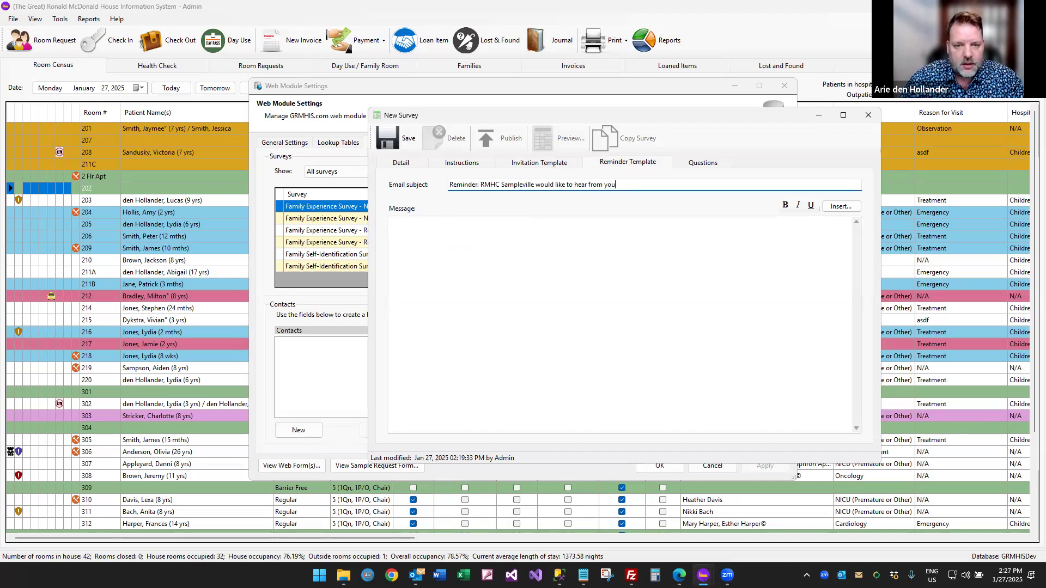
Copy the invitation message into the reminder body and remove its survey URL placeholder.
left_click(558, 168)
left_click(481, 285)
key("ctrl+a")
key("ctrl+c")
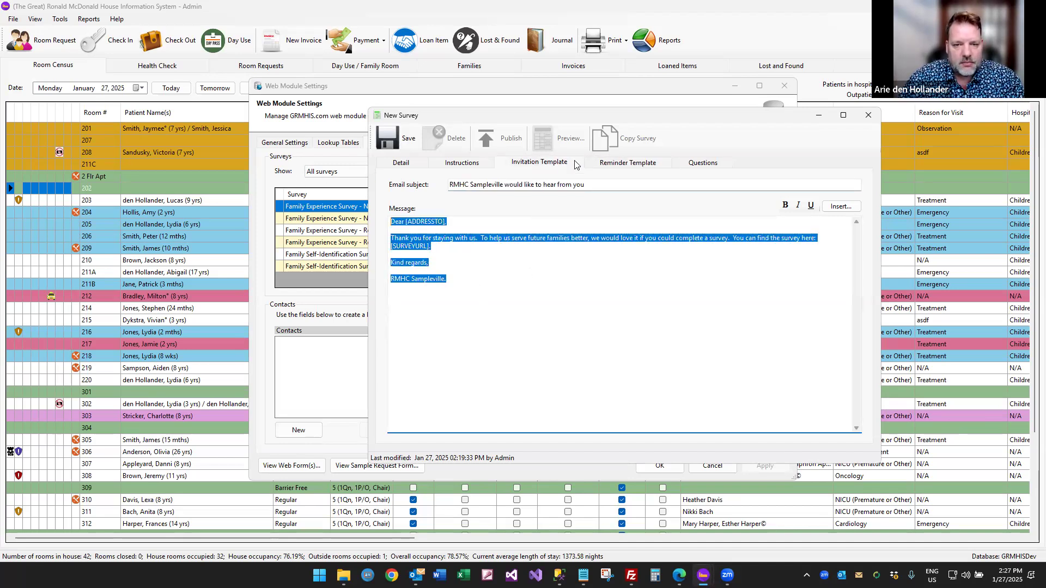
left_click(602, 163)
left_click(475, 258)
key("ctrl+v")
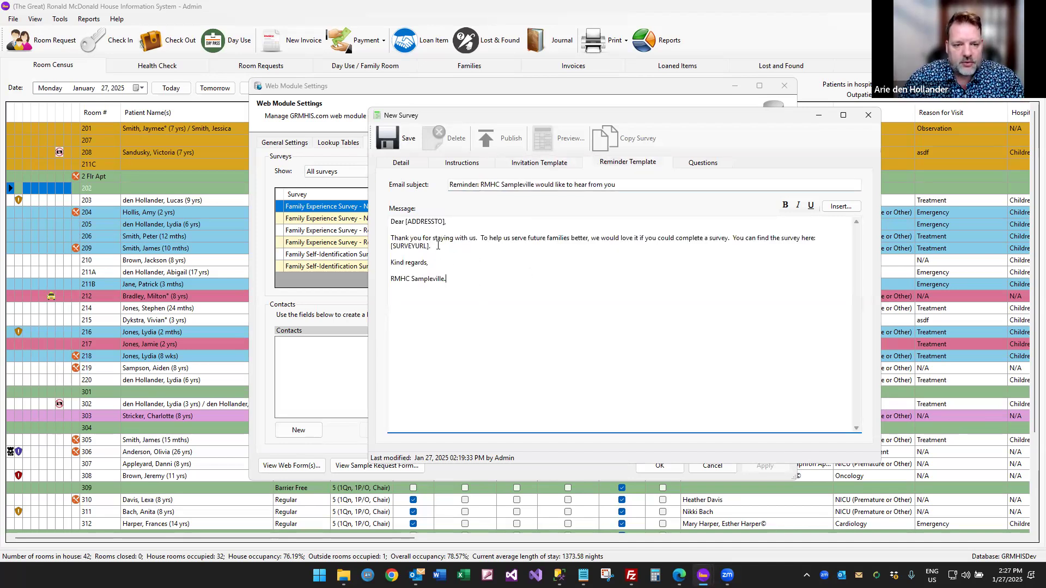
double_click(437, 246)
key("BackSpace")
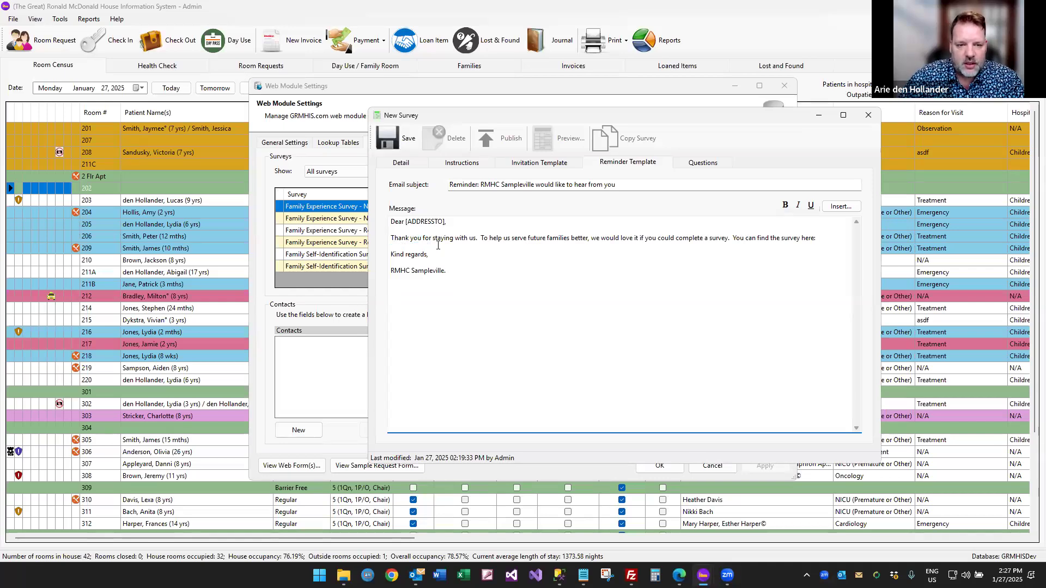
Reword the reminder to begin 'This is just a friendly reminder that in order to…'.
key("ctrl+Right")
key("ctrl+Right")
key("ctrl+Right")
key("ctrl+Right")
key("ctrl+Right")
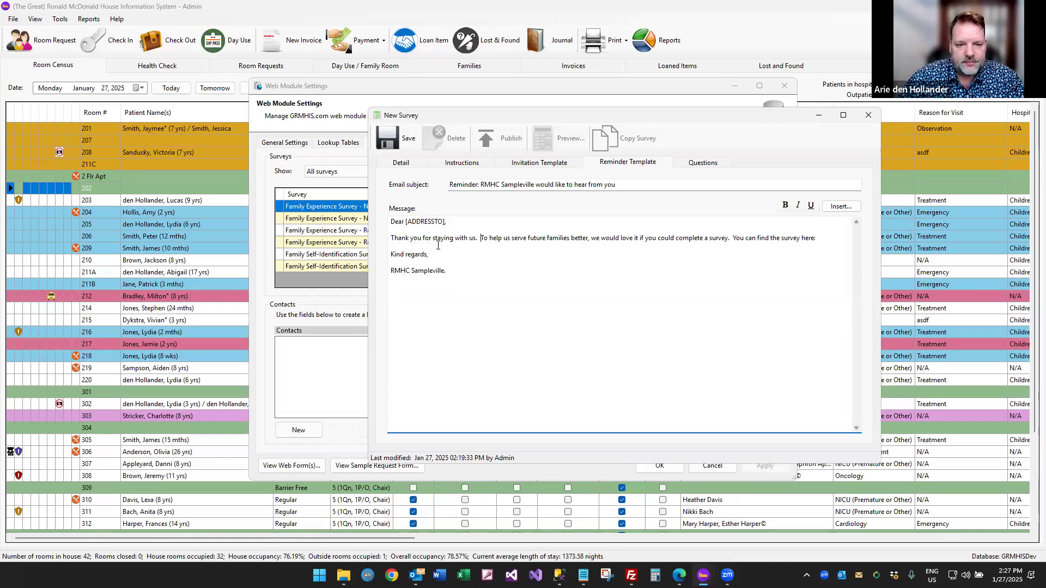
type("This is just")
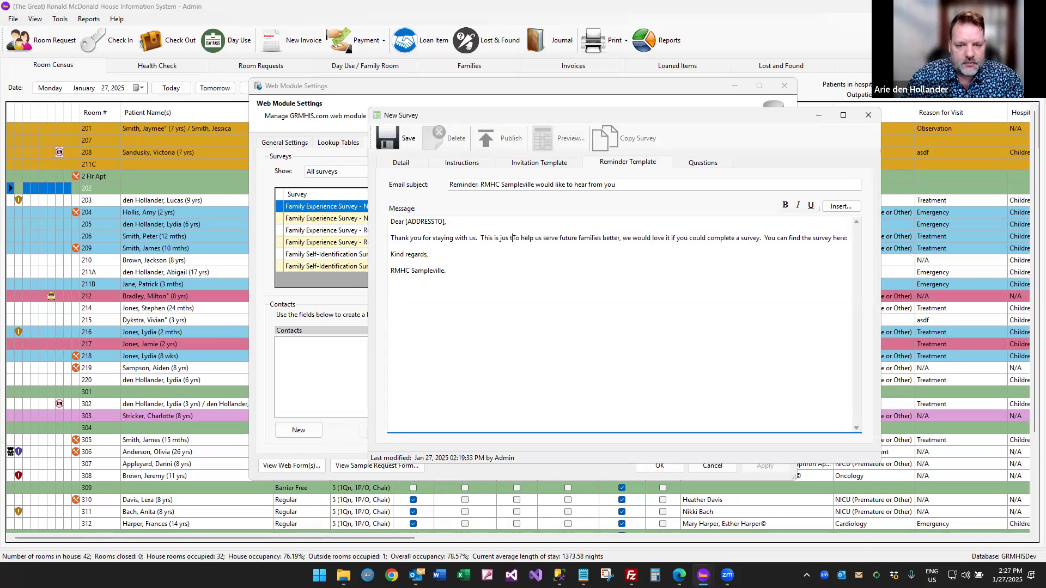
type(" a firne")
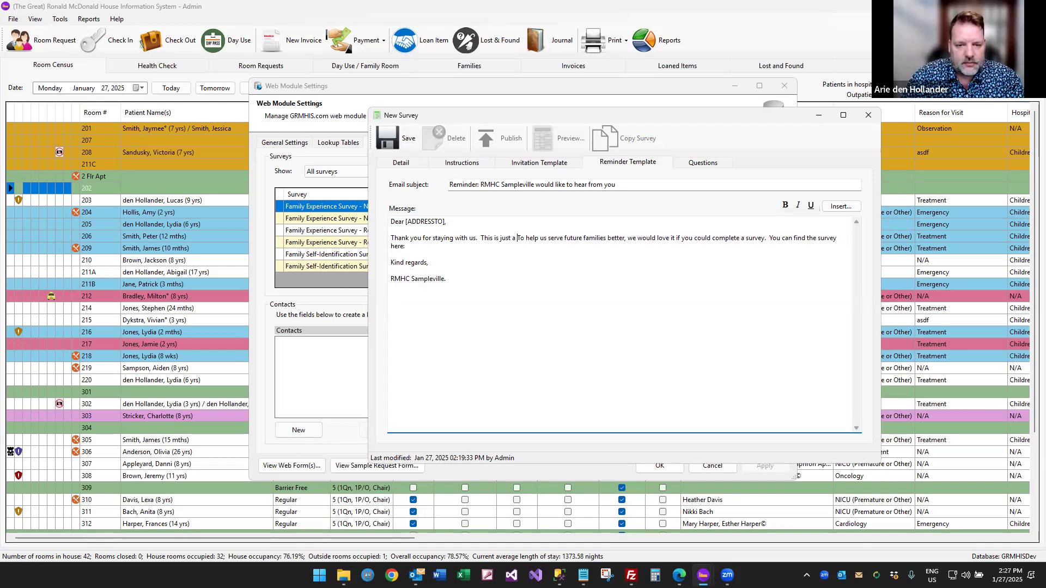
key("BackSpace")
key("BackSpace")
key("BackSpace")
key("BackSpace")
type("reine")
key("BackSpace")
key("BackSpace")
key("BackSpace")
key("BackSpace")
type("iendly reminder")
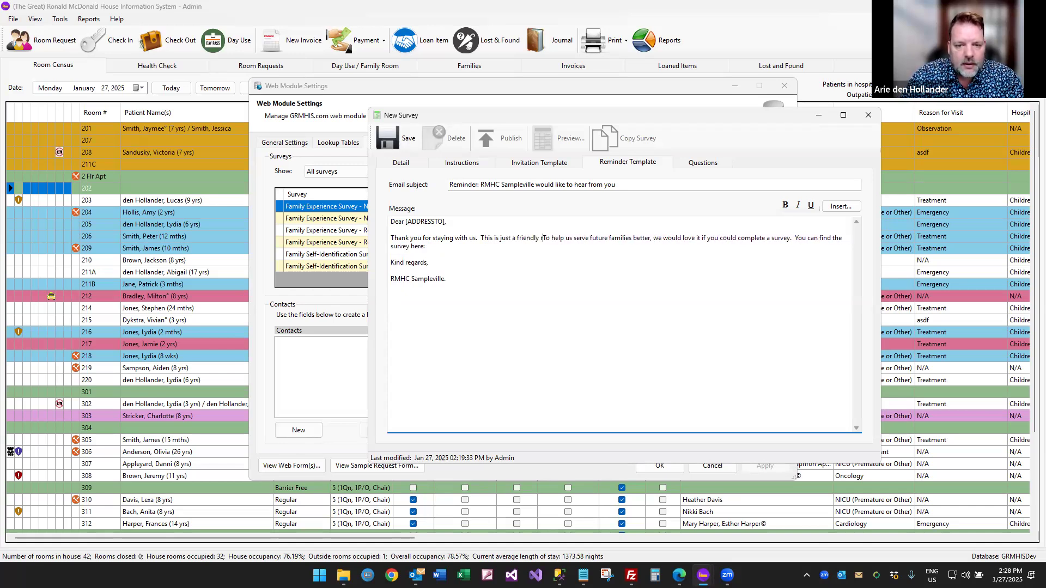
type(" that in or")
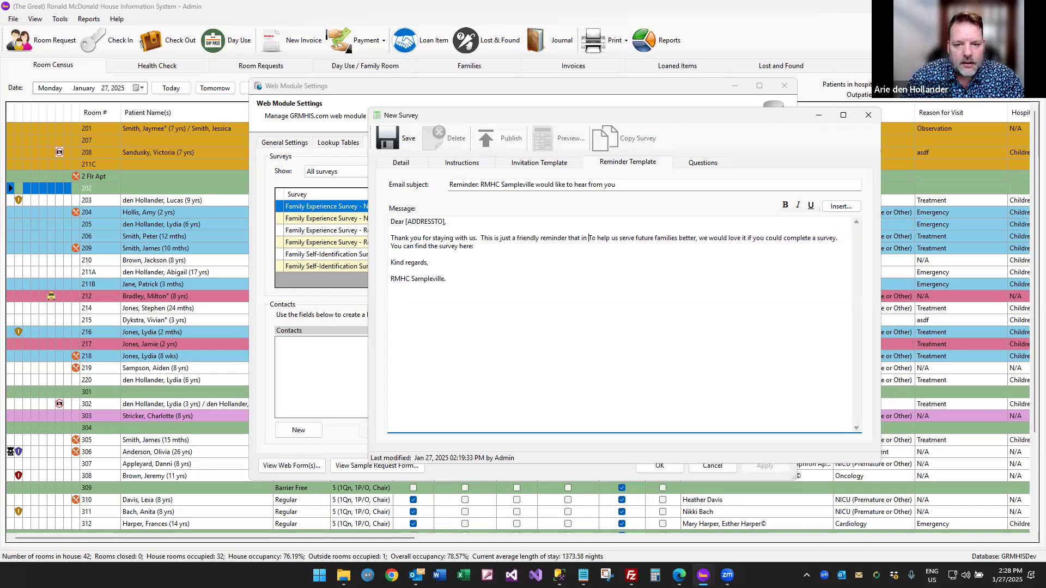
type("der t")
key("Delete")
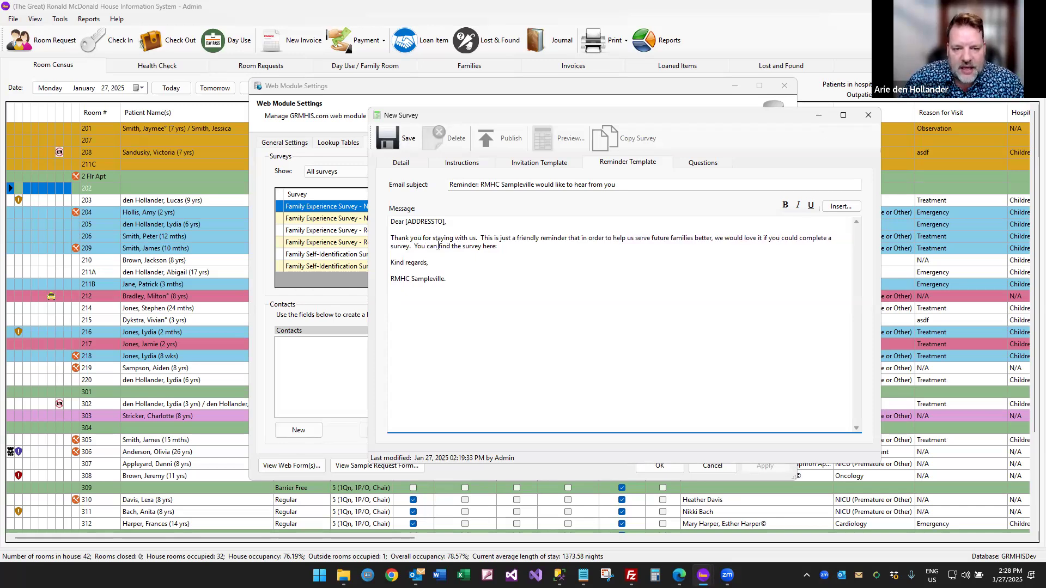
Re-add the [SURVEYURL] placeholder the save check requires and save the survey.
left_click(395, 142)
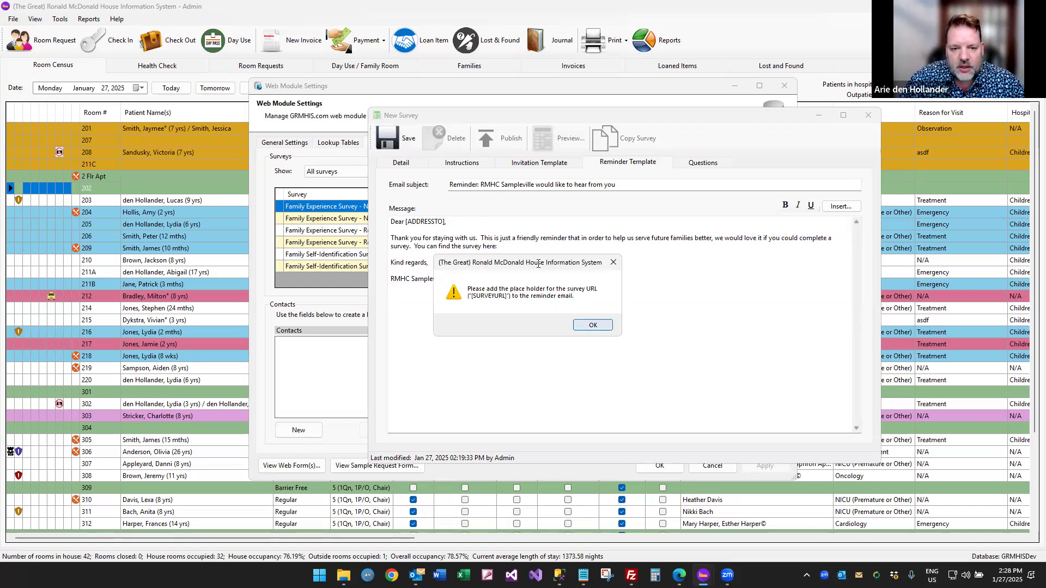
left_click(592, 324)
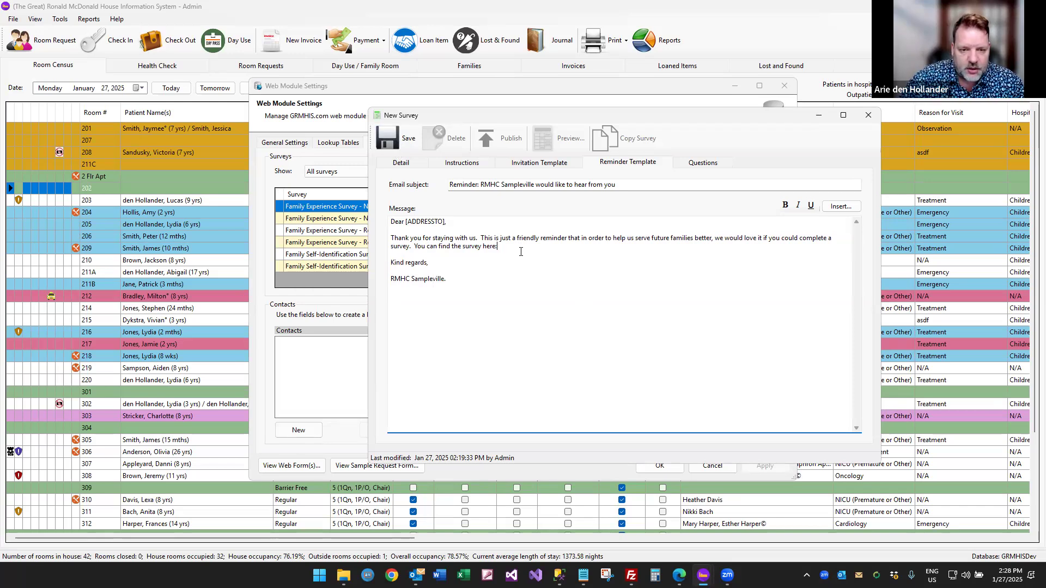
left_click(851, 206)
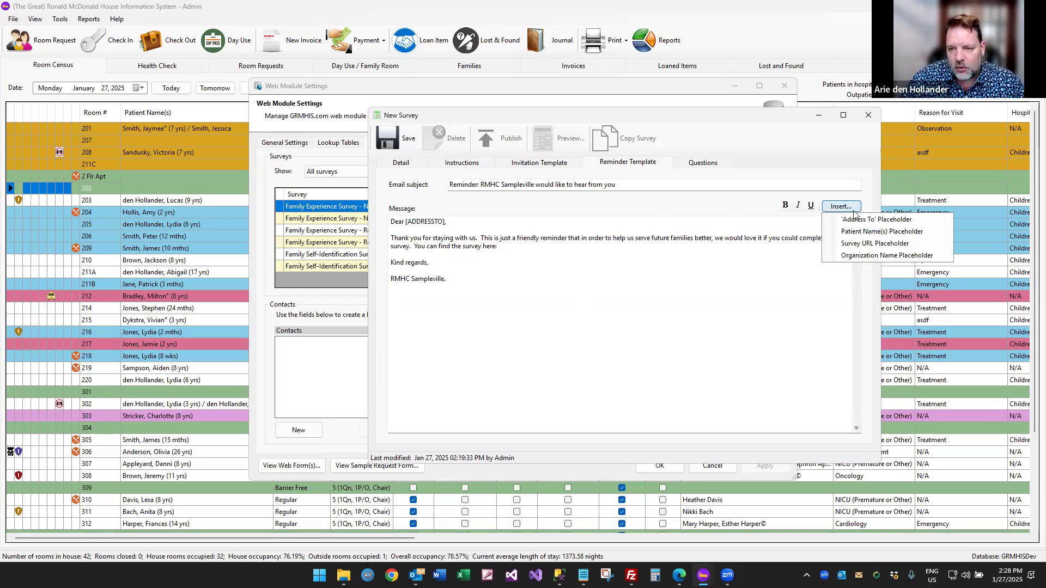
left_click(861, 243)
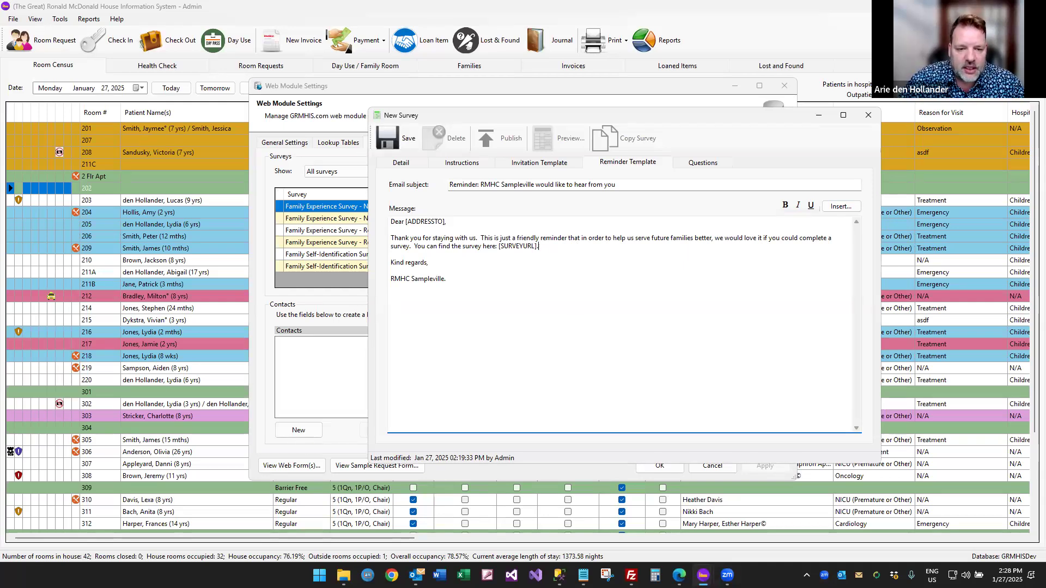
key("ctrl+s")
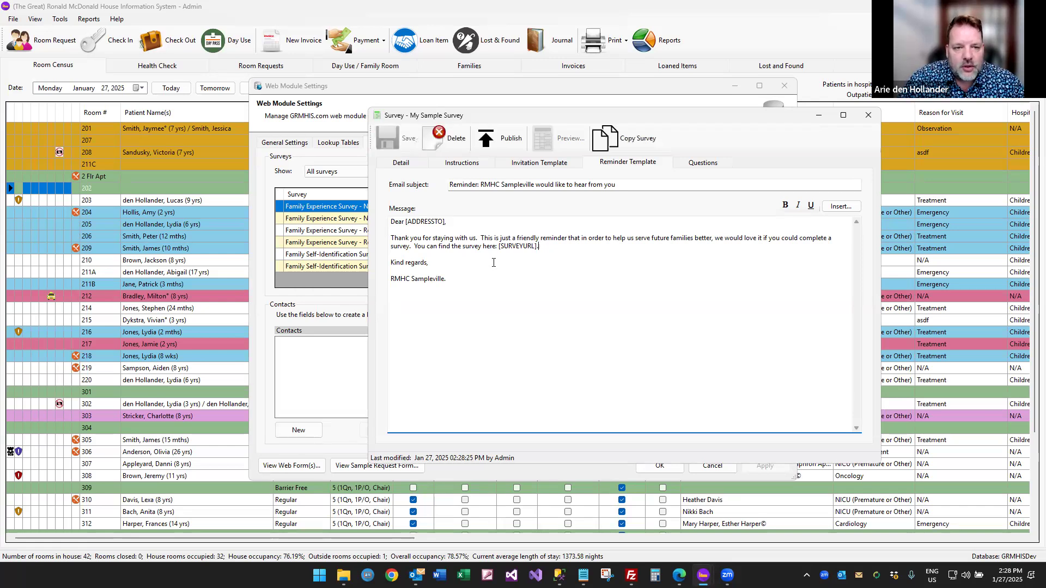
Review the survey's Detail, Instructions and Invitation pages, then try publishing and dismiss the no-questions message.
left_click(412, 163)
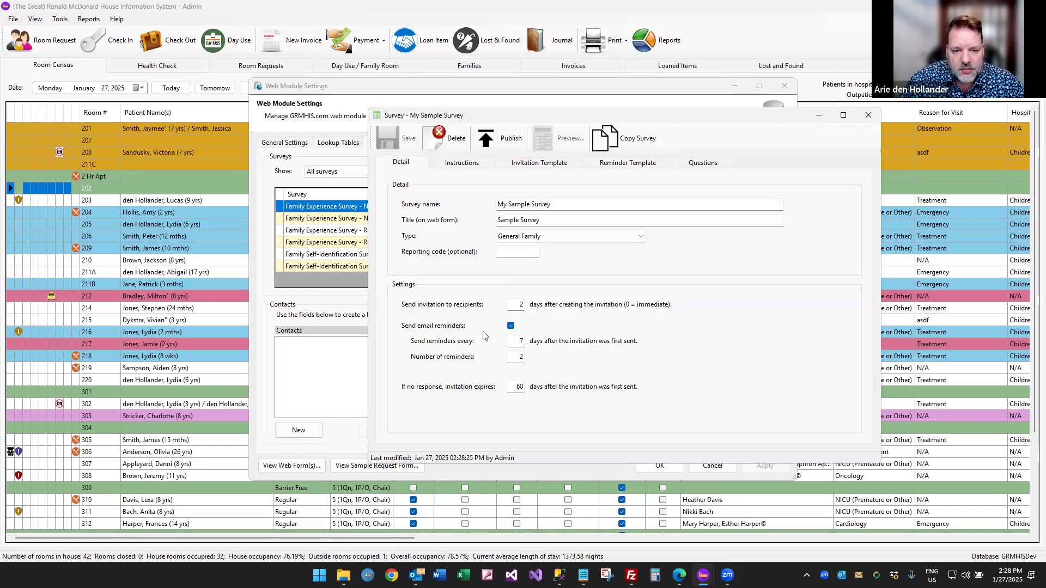
left_click(476, 161)
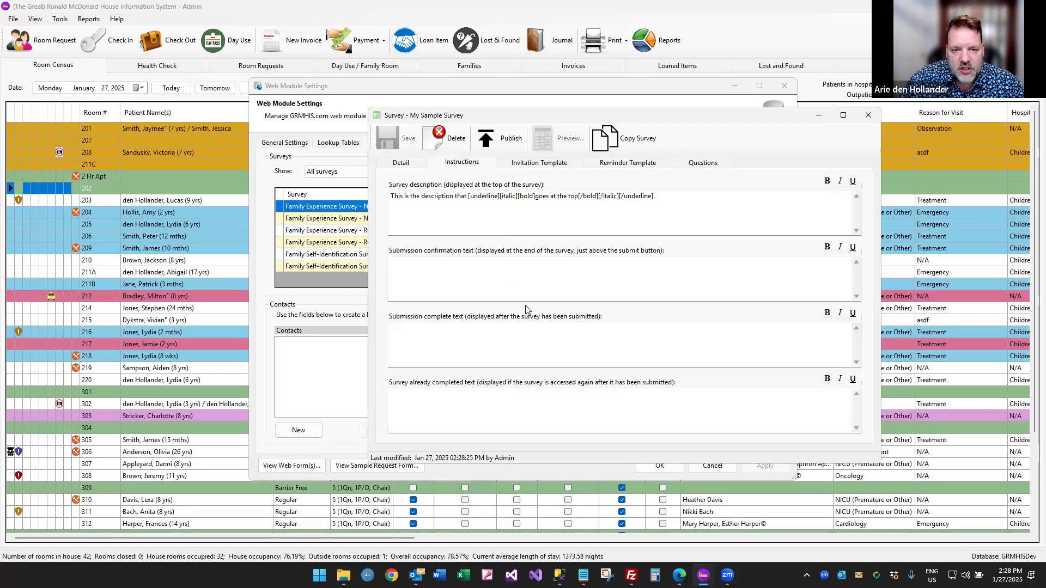
left_click(533, 167)
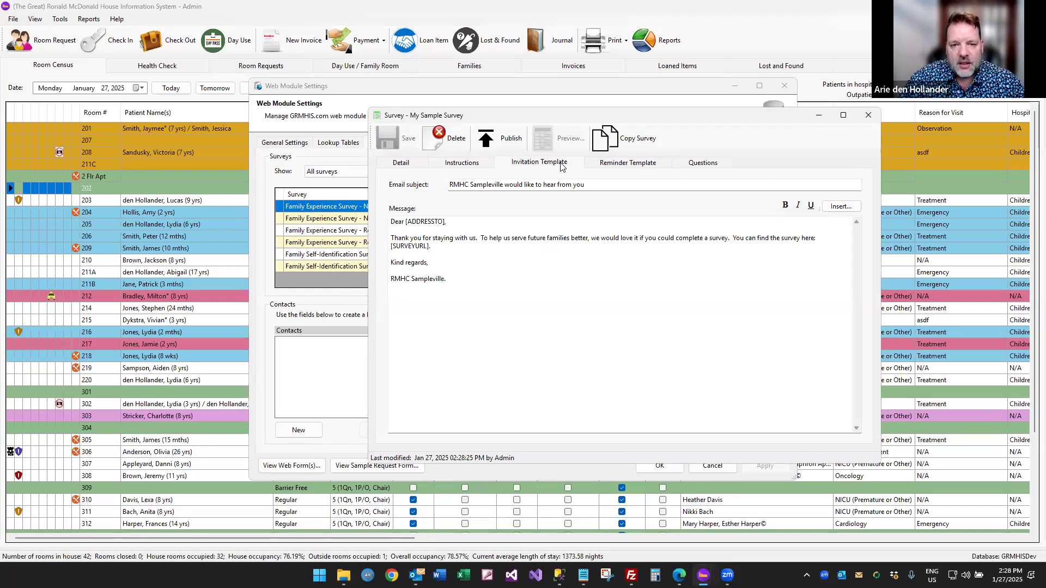
left_click(700, 165)
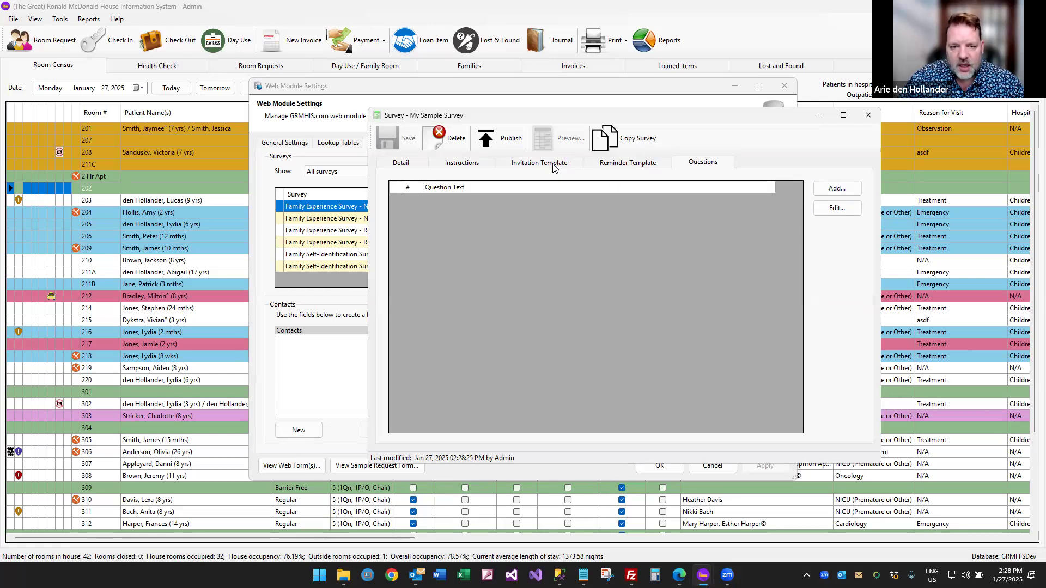
left_click(510, 142)
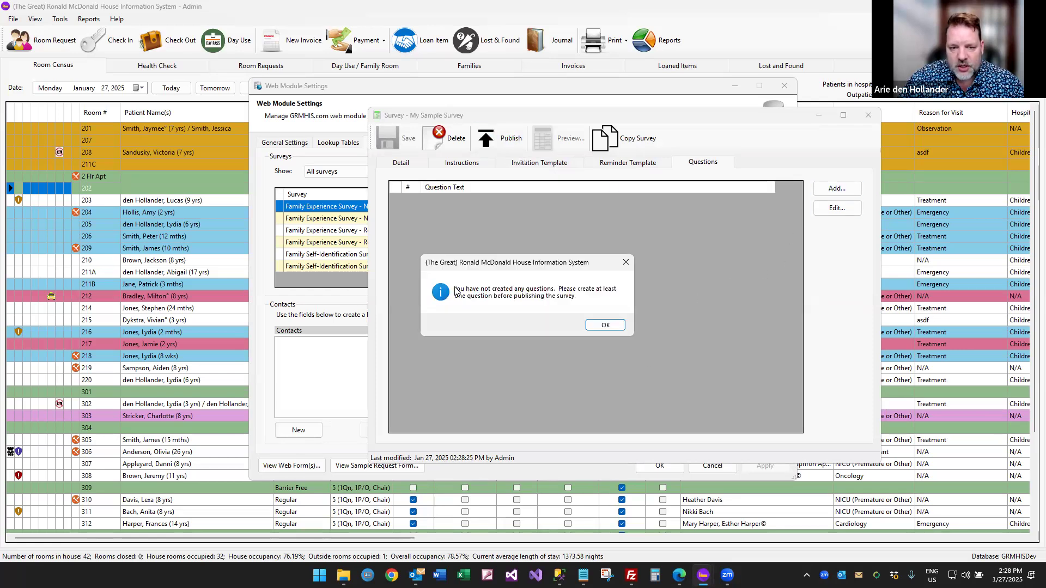
left_click(603, 327)
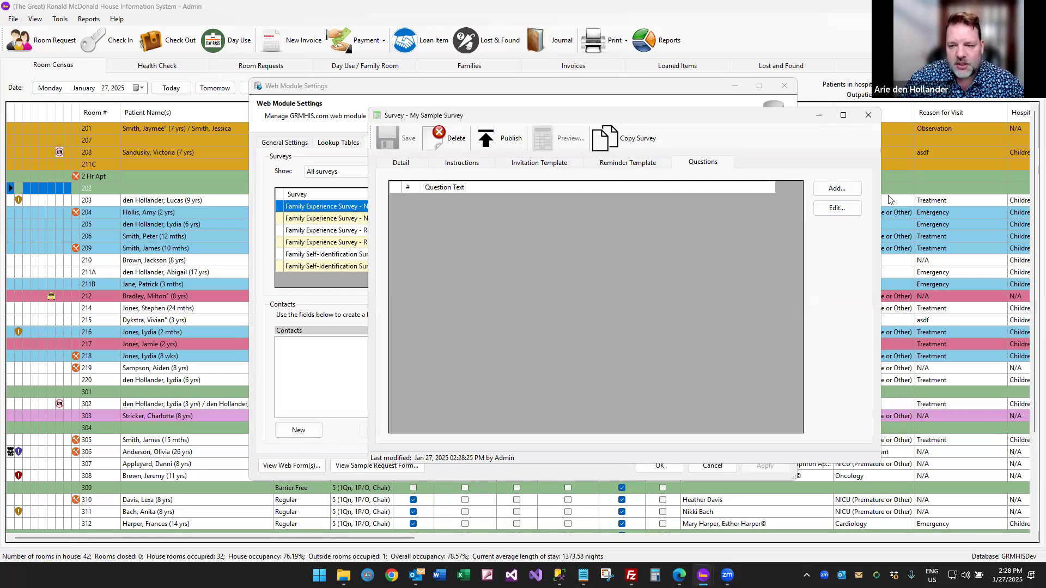
Add the question 'How did you first hear about us?' with explanation 'Explanation text goes here.'.
left_click(843, 192)
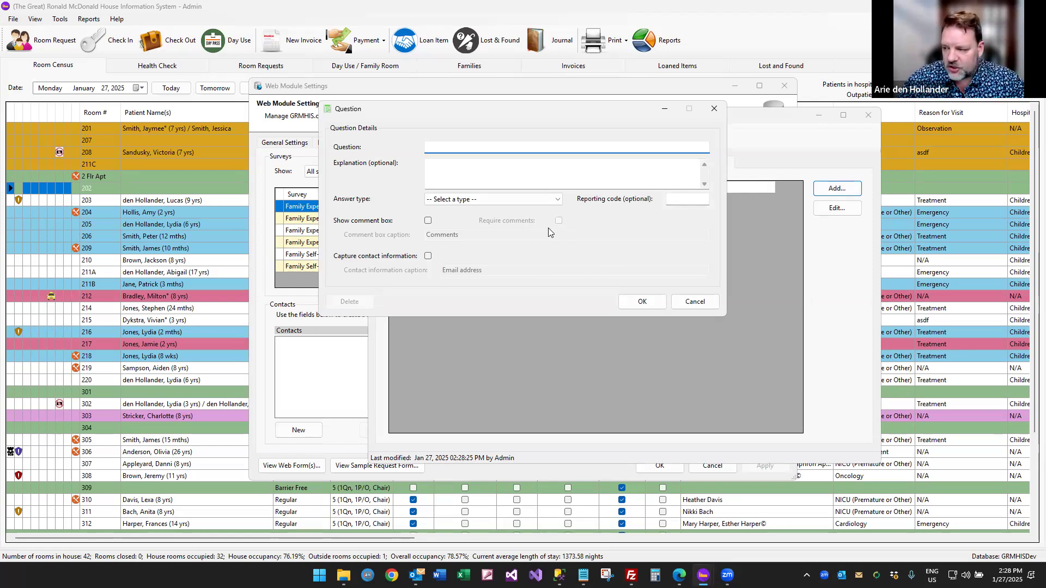
type("How ")
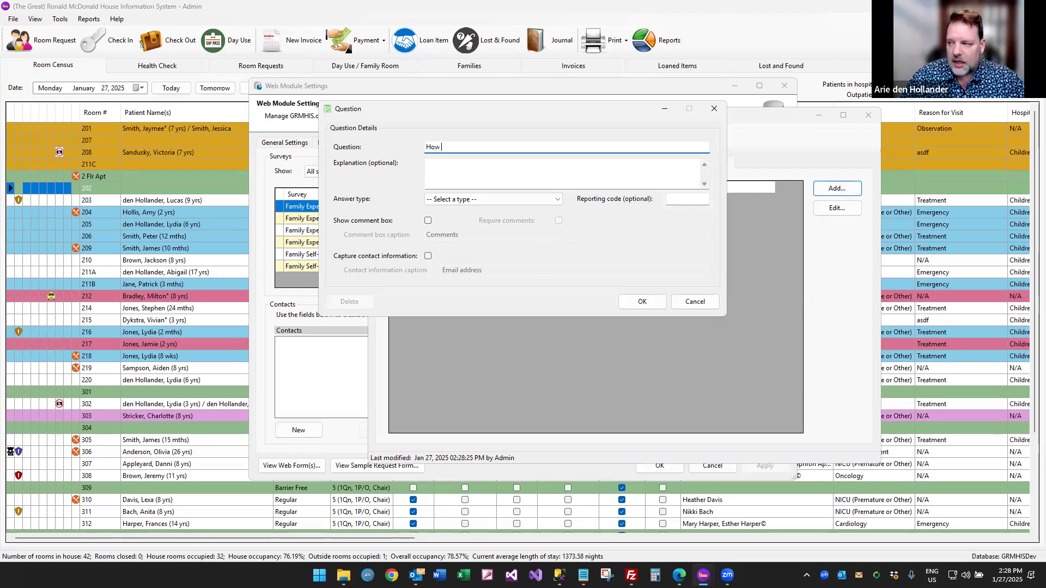
type("did you first hear ")
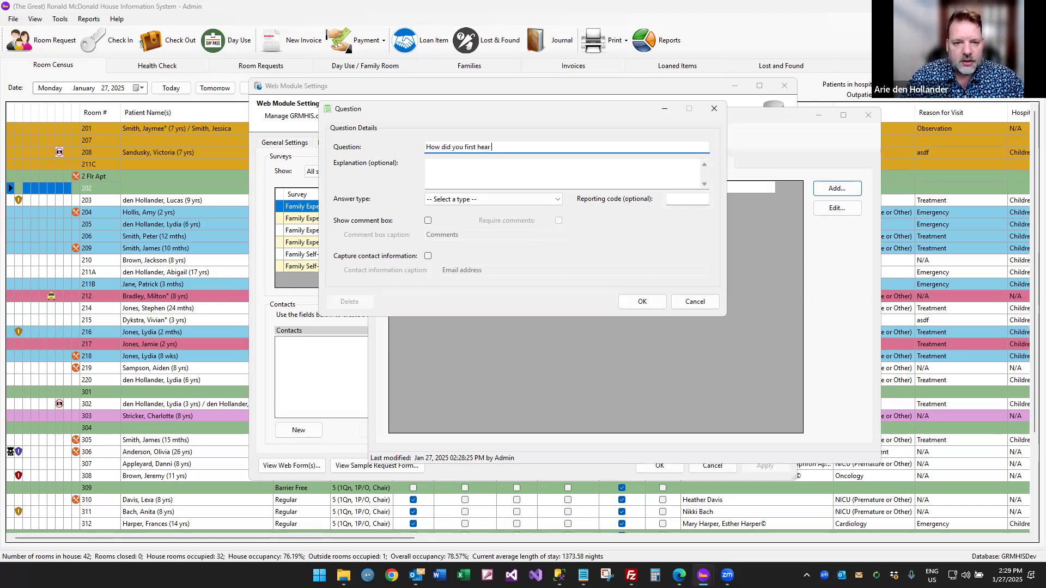
type("about us?")
key("Tab")
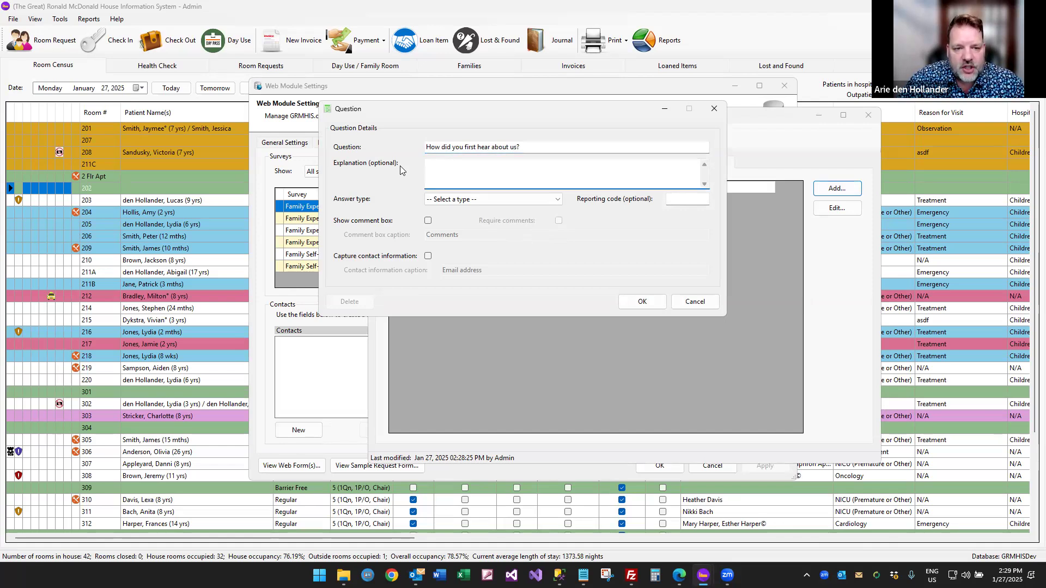
type("Explanation te")
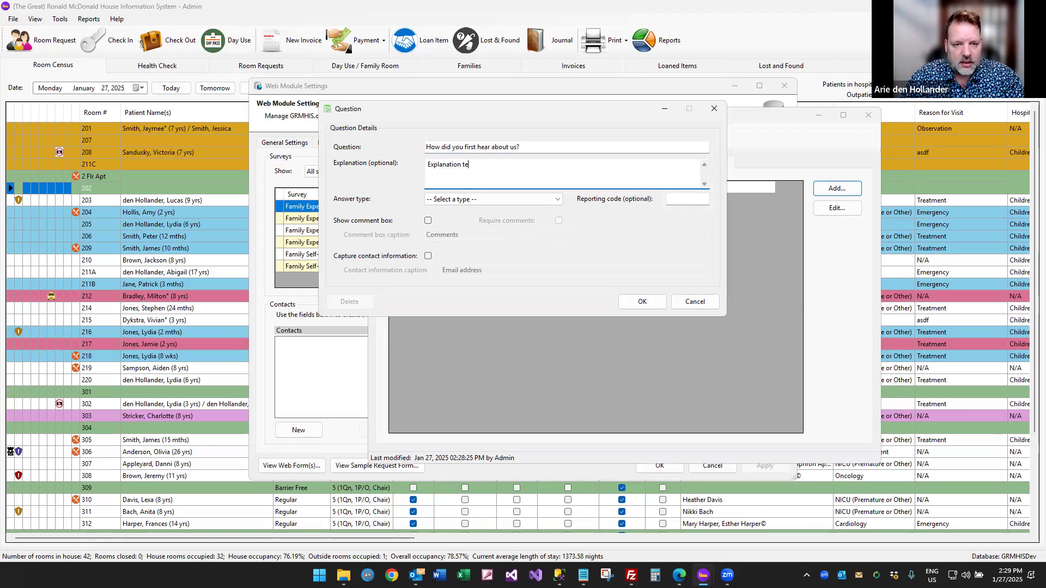
type("xt goes here.")
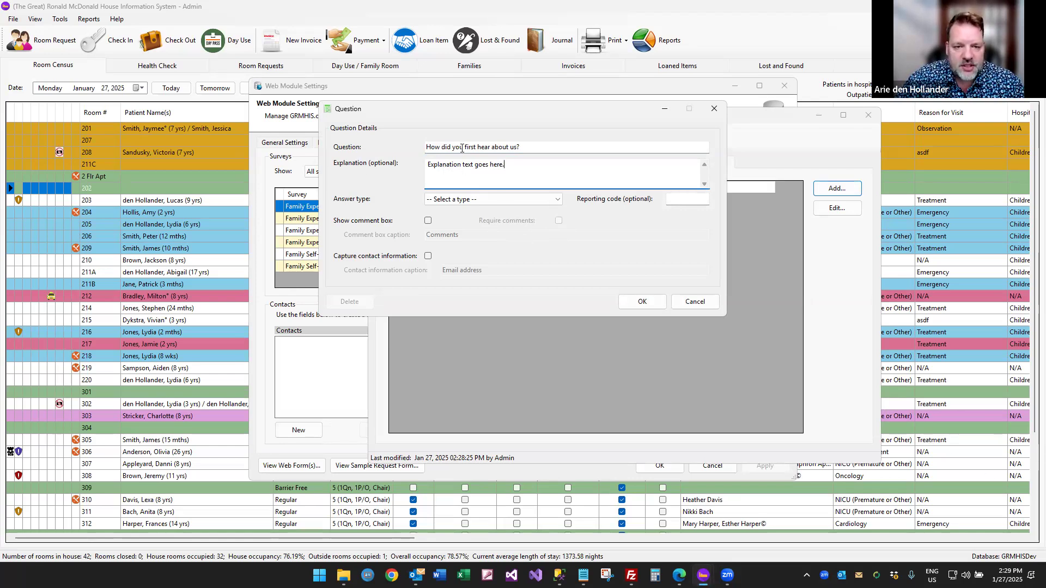
left_click(469, 201)
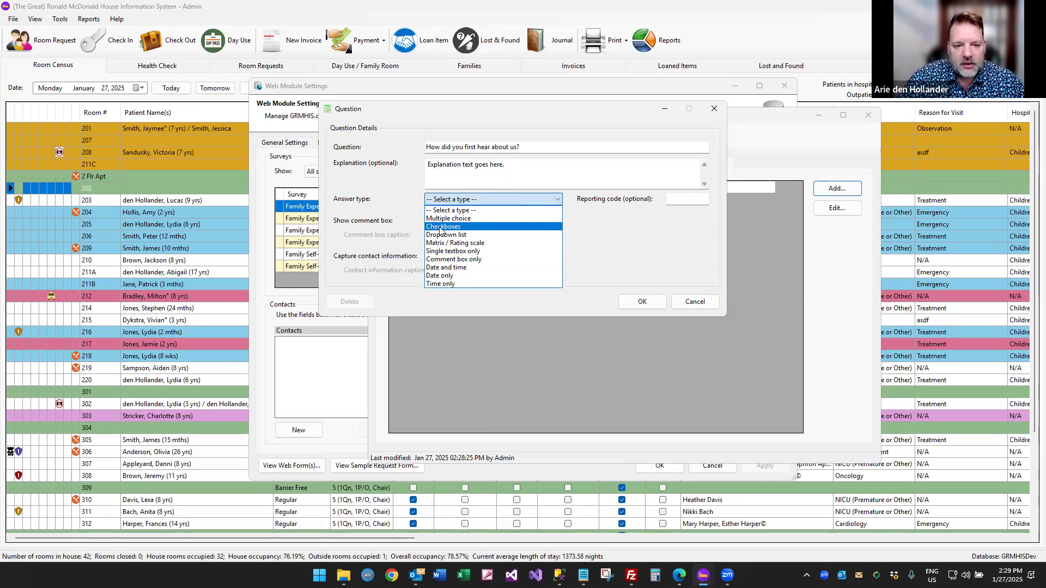
Choose Multiple choice as the answer type for 'How did you first hear about us?'.
left_click(485, 199)
left_click(486, 198)
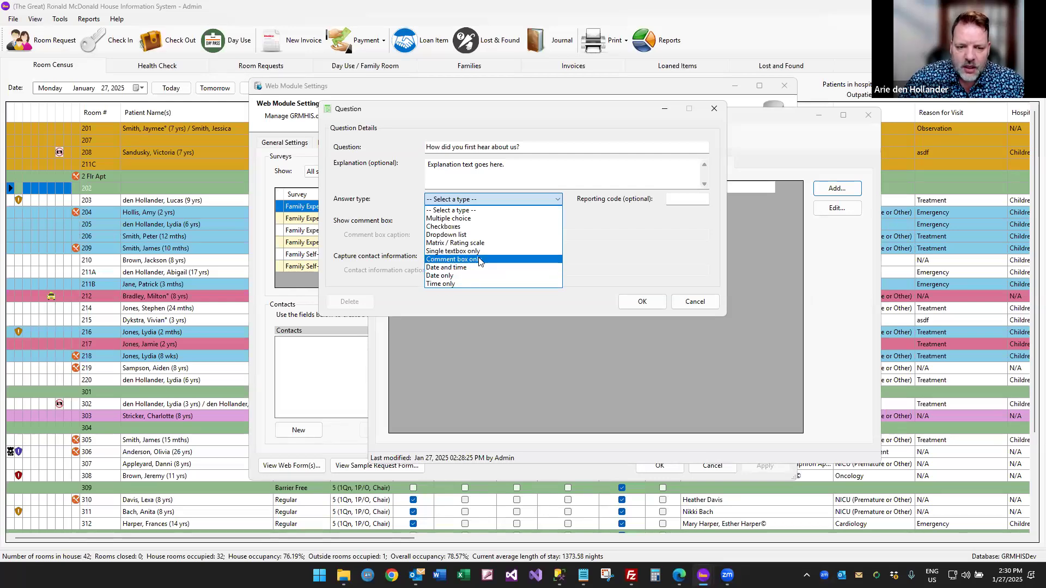
left_click(461, 221)
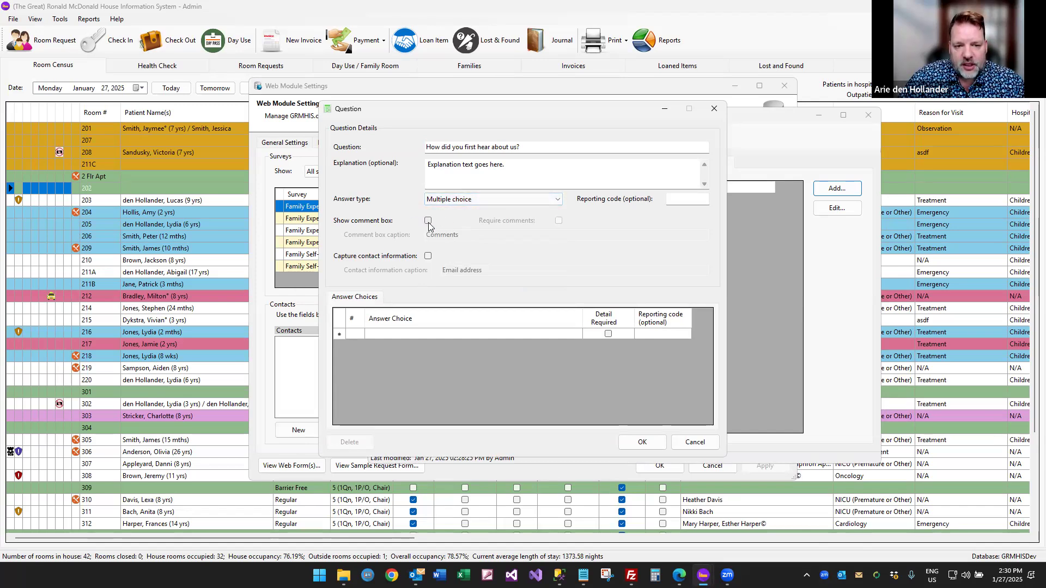
left_click(461, 200)
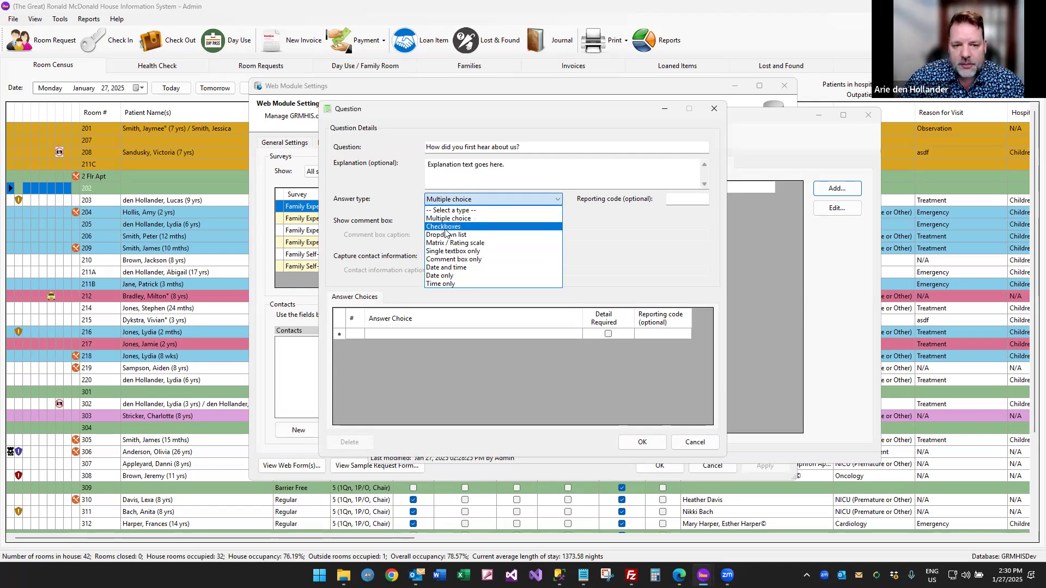
Turn on the comment box and enter answers 'From a doctor' and 'From a nurse'.
left_click(398, 218)
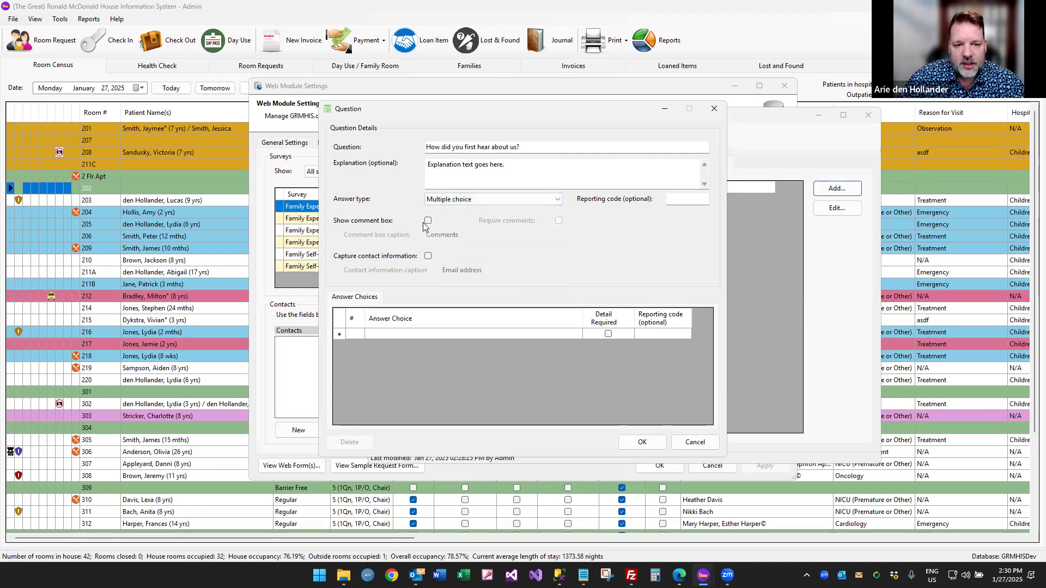
left_click(428, 221)
left_click(403, 331)
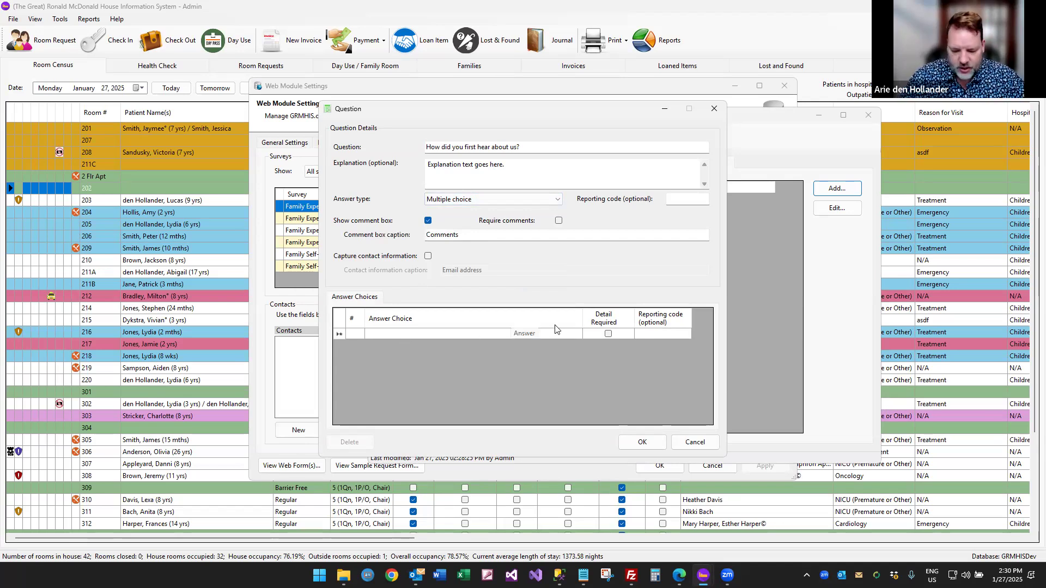
type("From a doctor")
key("Return")
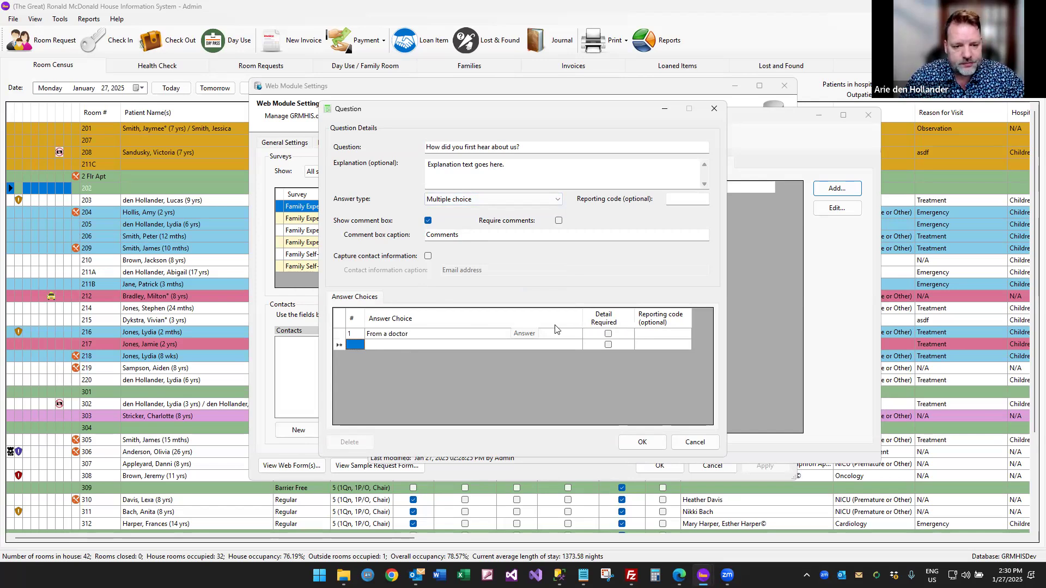
type("From a")
key("BackSpace")
key("BackSpace")
type("a nurse")
key("Return")
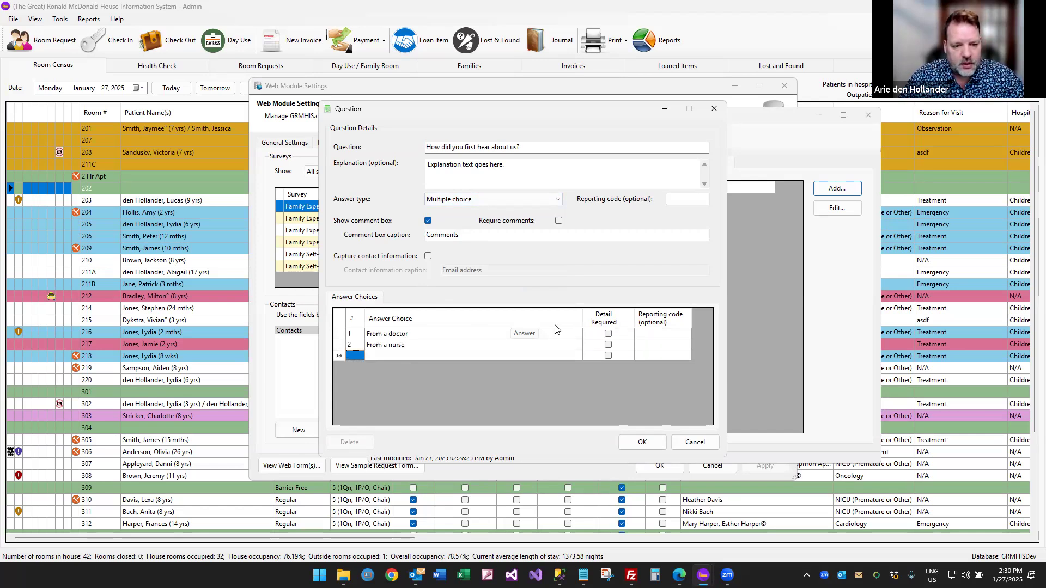
Add 'From a social worker' and 'Other (please specify)' with detail required, then save the question.
type("From a social worker")
key("Return")
type("Other (please sp")
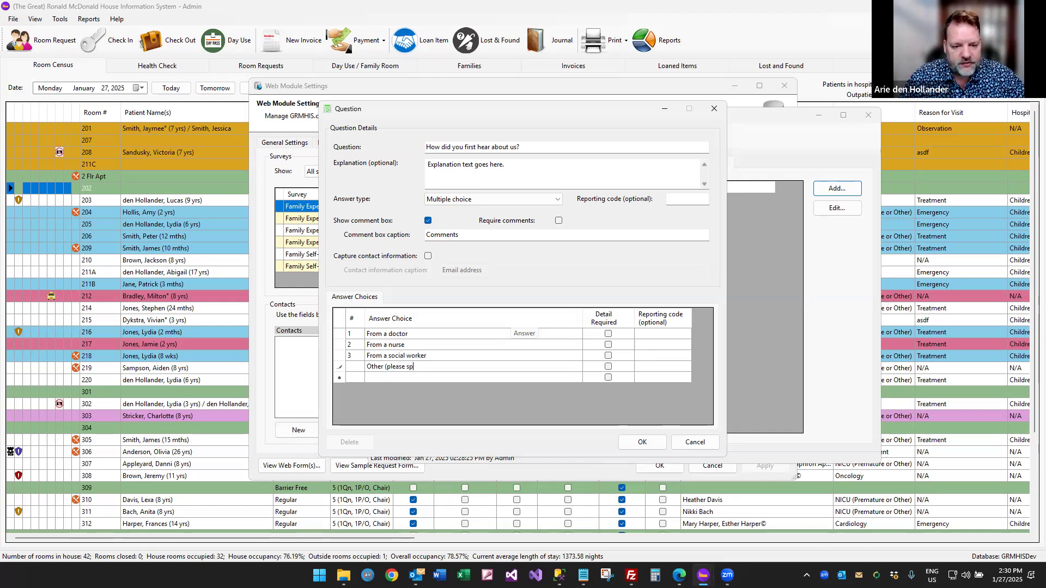
type("ecify)")
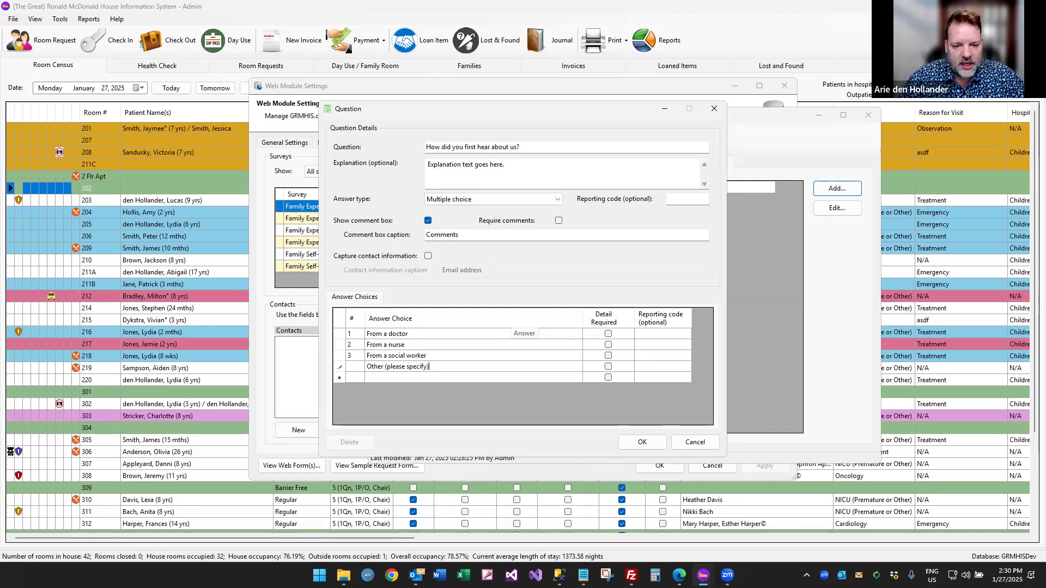
key("Tab")
left_click(608, 366)
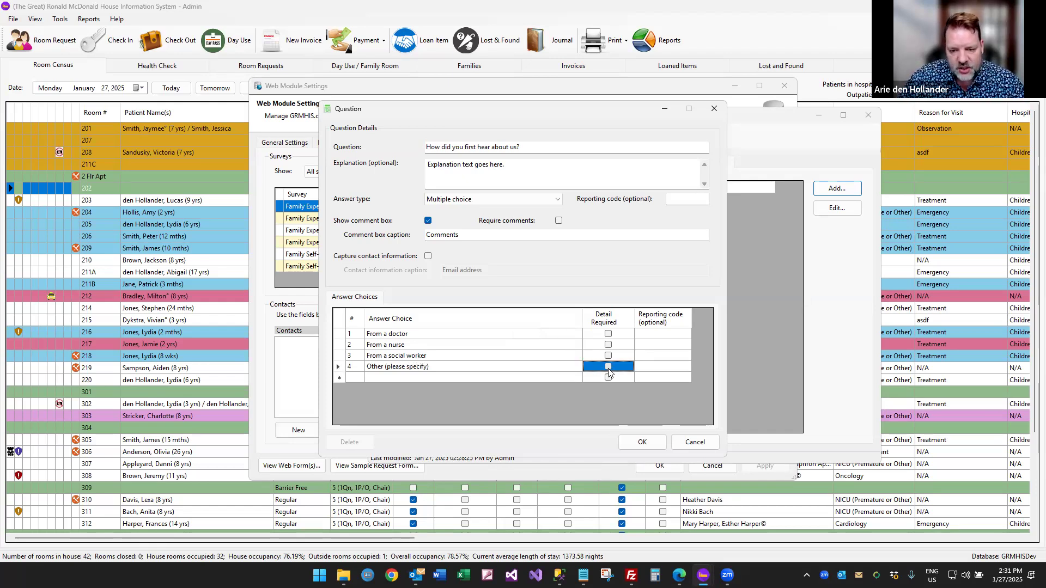
left_click(660, 366)
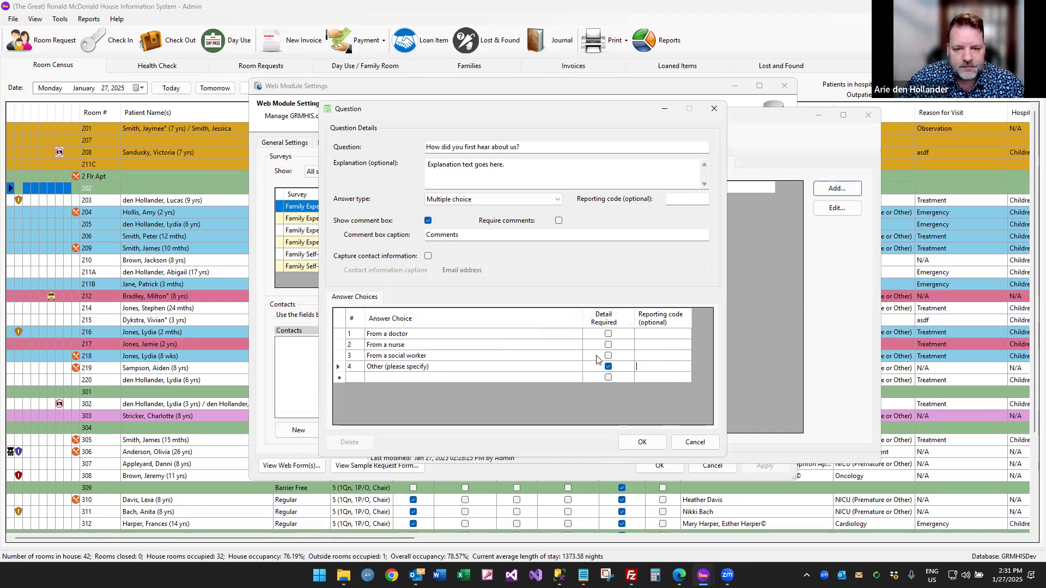
left_click(641, 442)
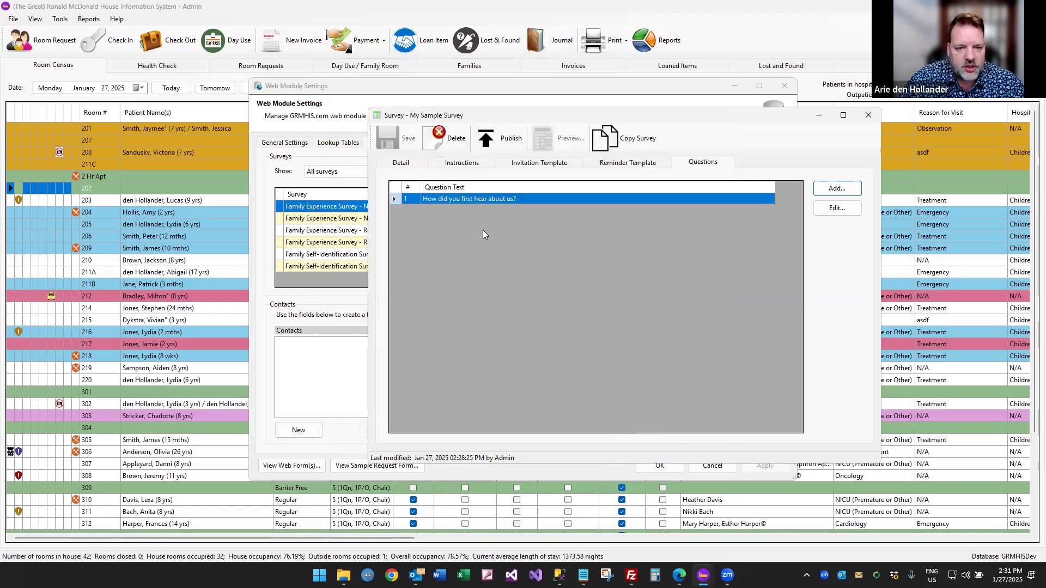
Start a new question 'How long did you stay with us?' with checkbox answers.
left_click(834, 191)
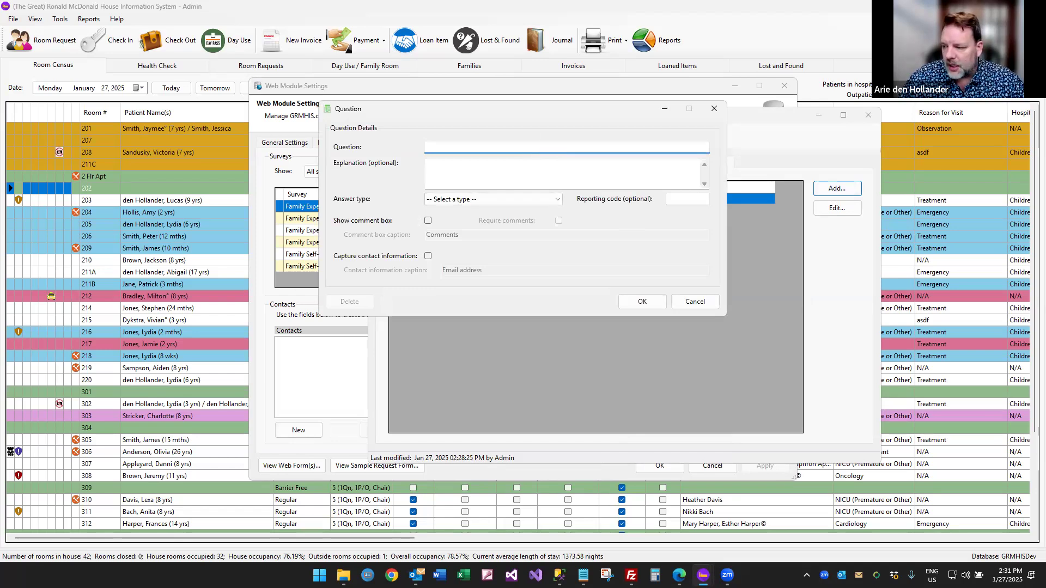
type("How long did you stay with us?")
left_click(537, 199)
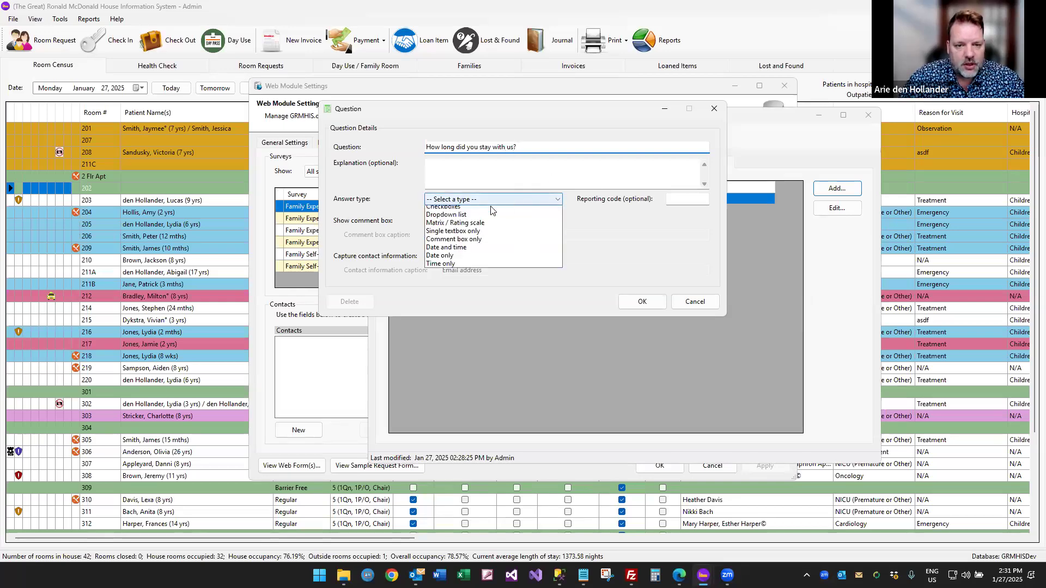
left_click(453, 227)
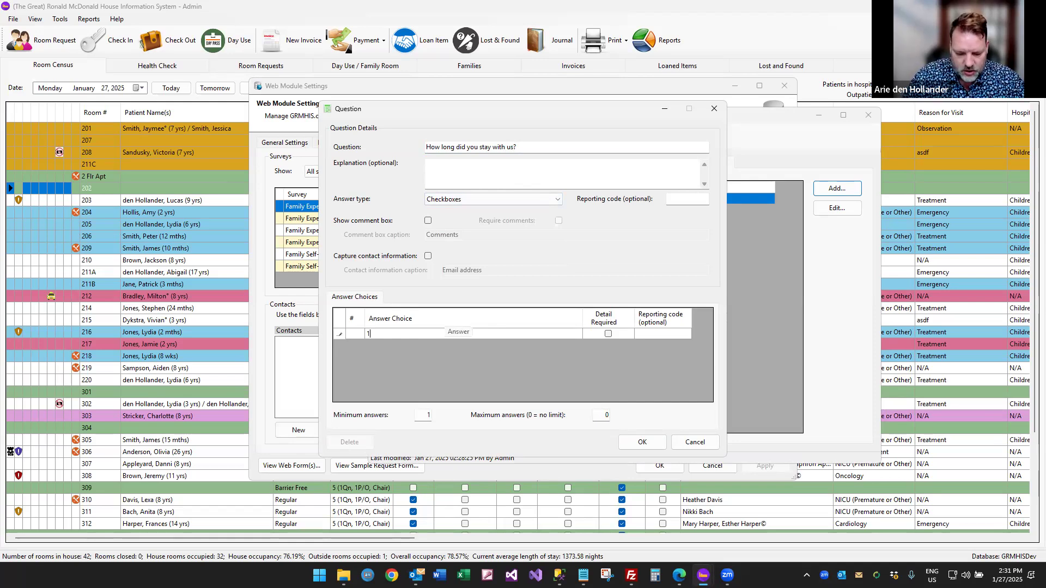
Enter answers 1-3 nights, 4-7 nights, 8 nights to 1 month, More than one month but less than 3, More than 3 months.
type("1-3 nights")
key("Return")
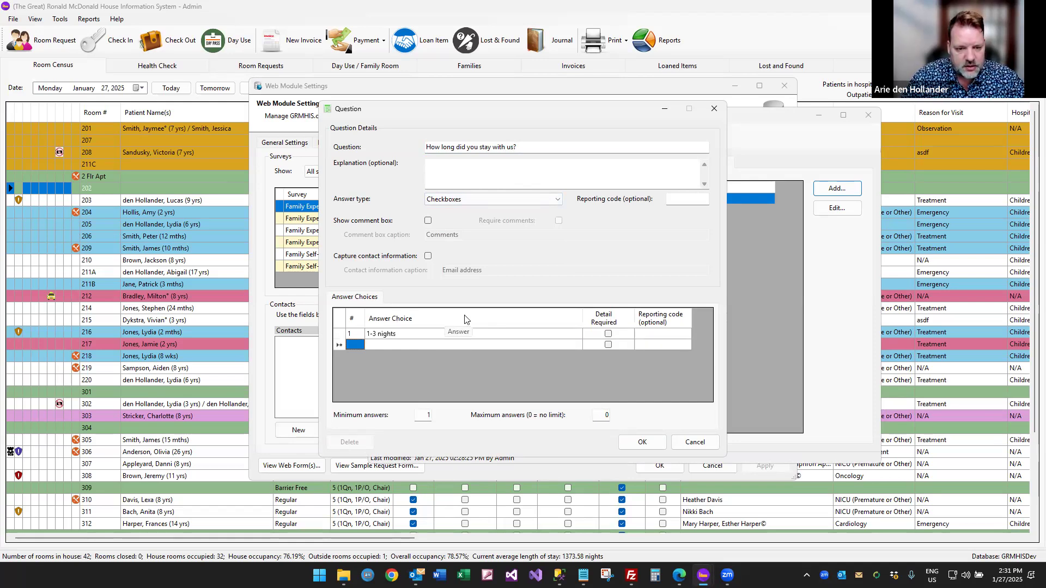
type("4-7 nights")
key("Return")
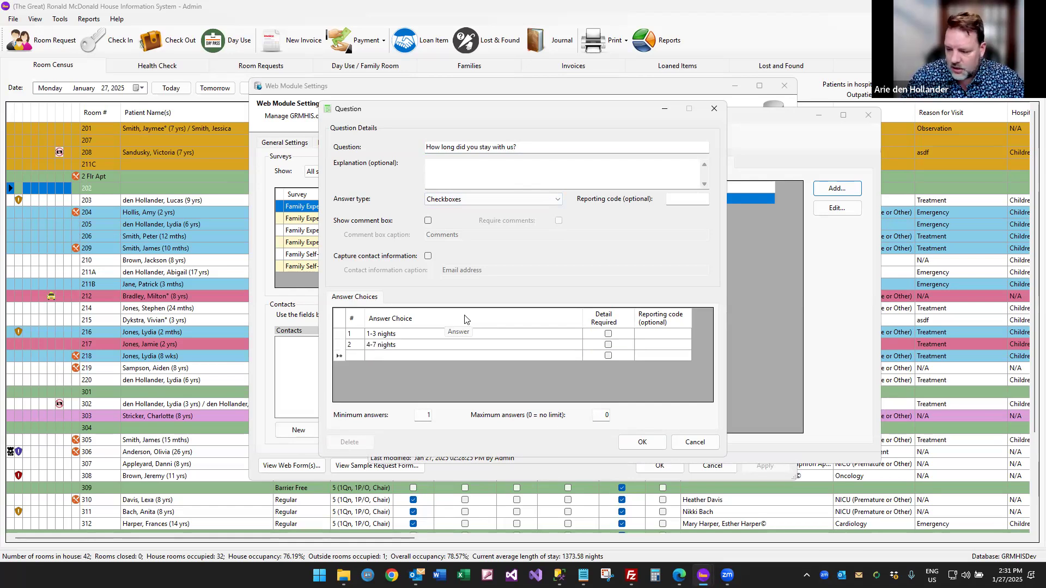
type("8 nights to 1 month")
key("Tab")
key("Tab")
key("Tab")
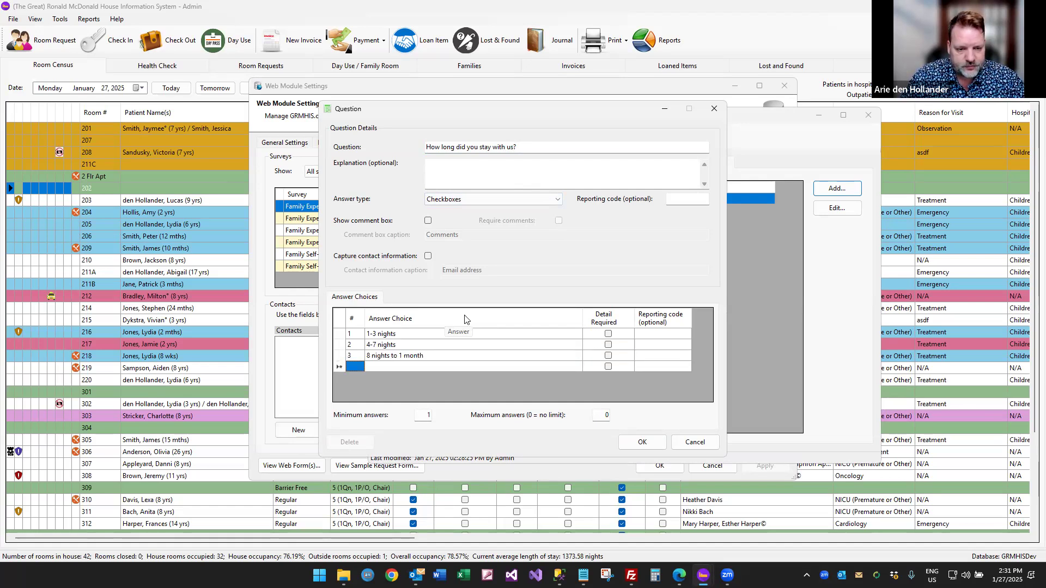
type("1 mont")
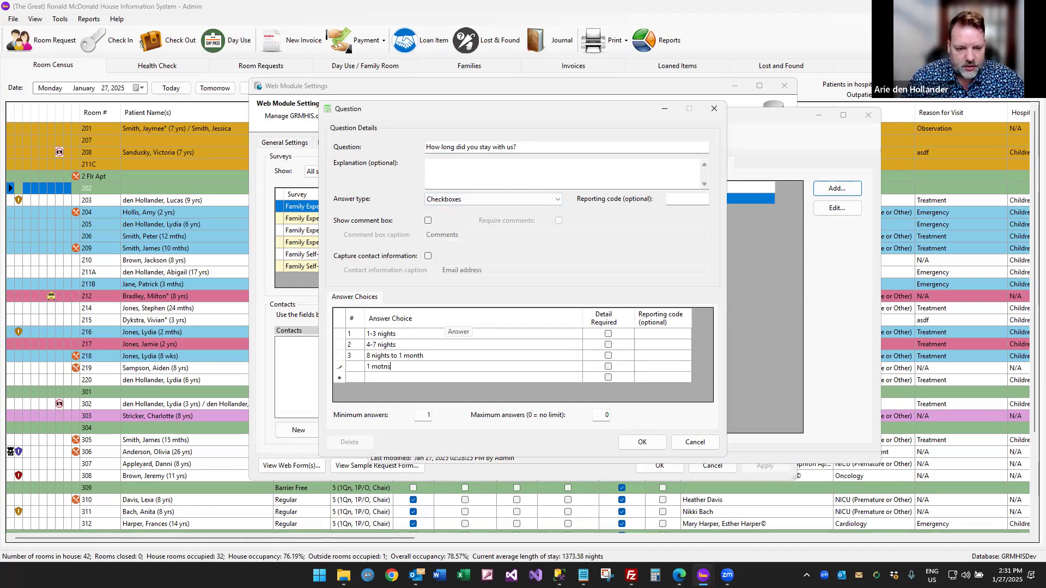
type("h to")
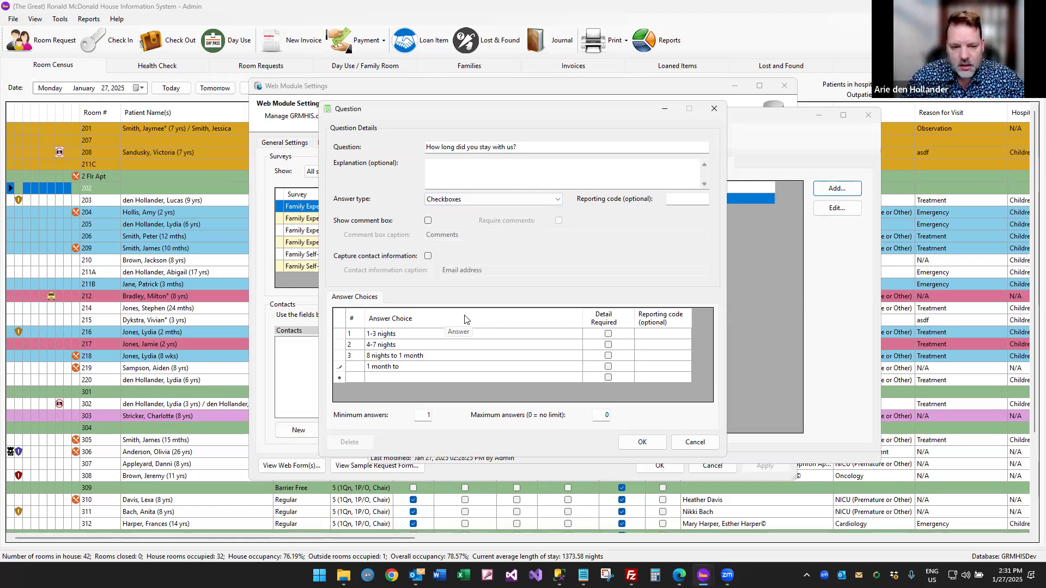
key("BackSpace")
key("BackSpace")
key("BackSpace")
key("BackSpace")
key("BackSpace")
key("BackSpace")
type("More than one month, but less than 3")
key("Tab")
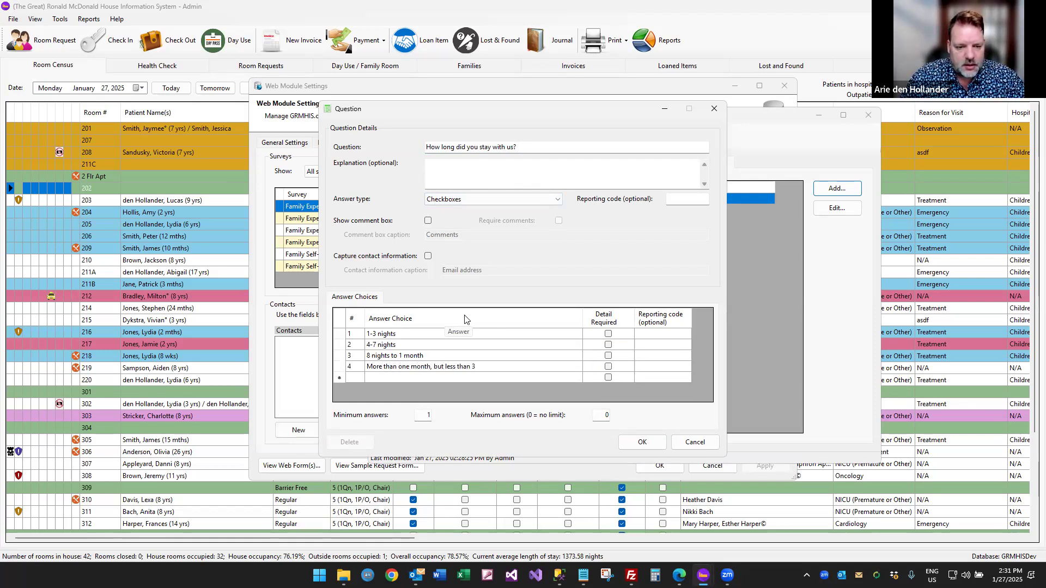
type("More than 3 months")
key("Tab")
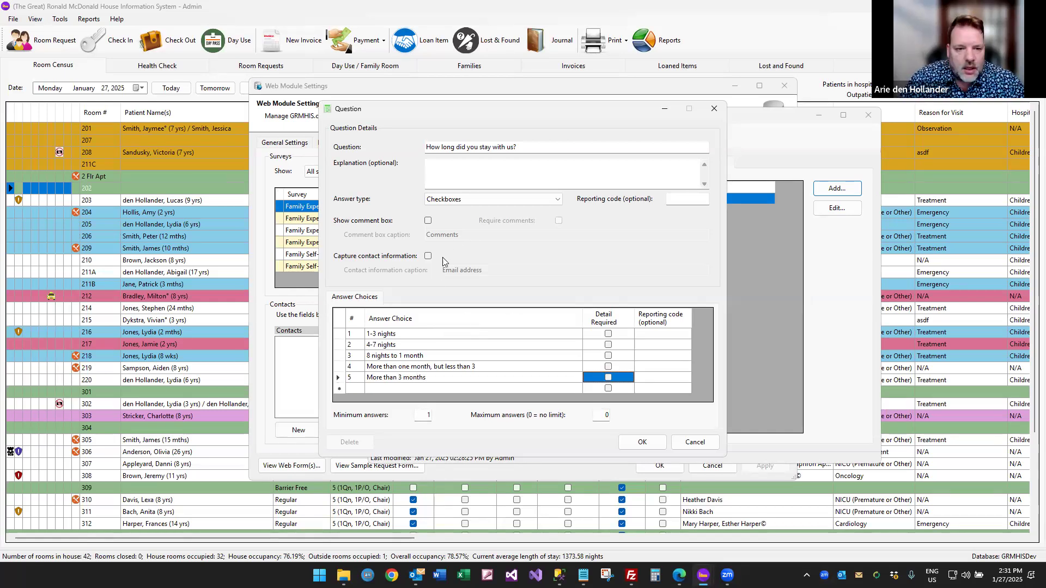
Switch the answer type to Multiple choice and save the question.
left_click(461, 200)
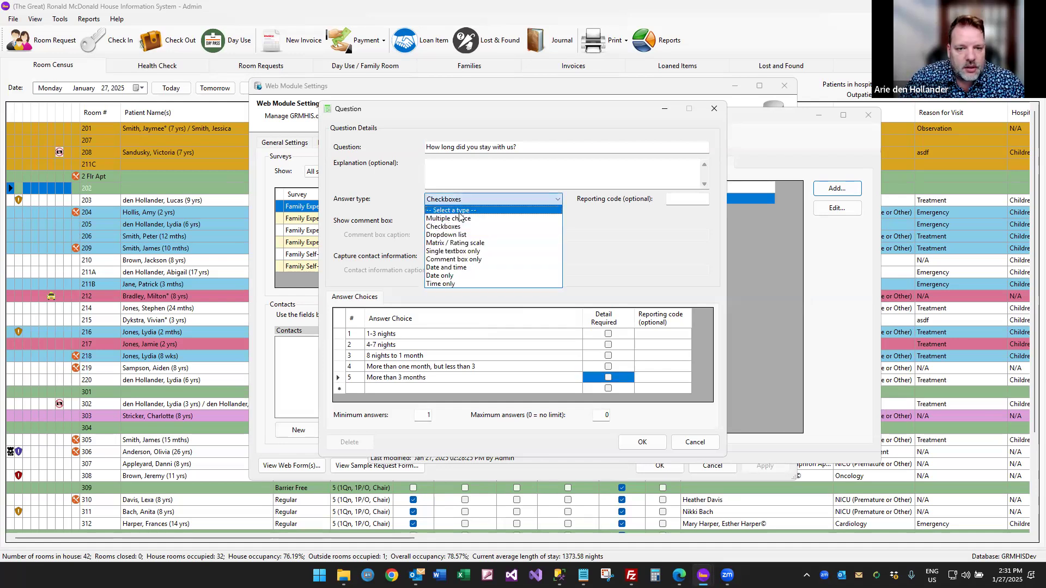
left_click(459, 219)
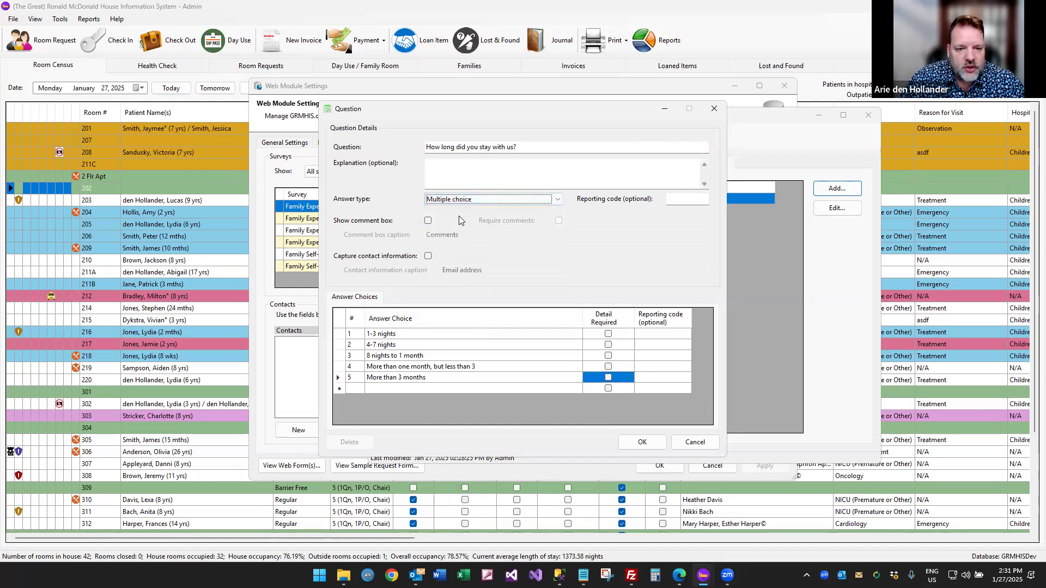
left_click(643, 443)
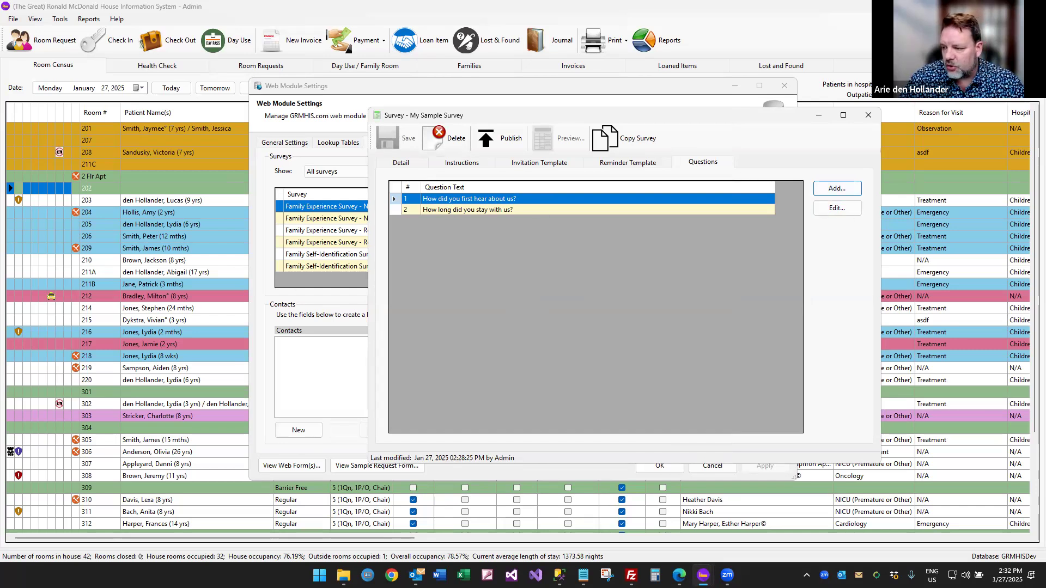
Add a third question 'For each process below, please rate your experience' using the Matrix / Rating scale type.
left_click(837, 188)
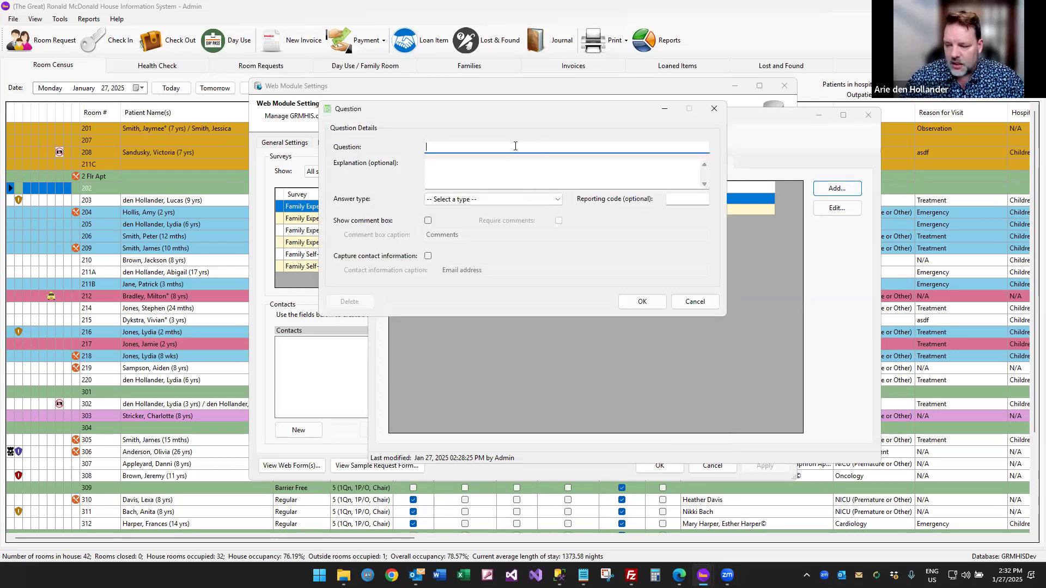
type("Fore")
type("each ")
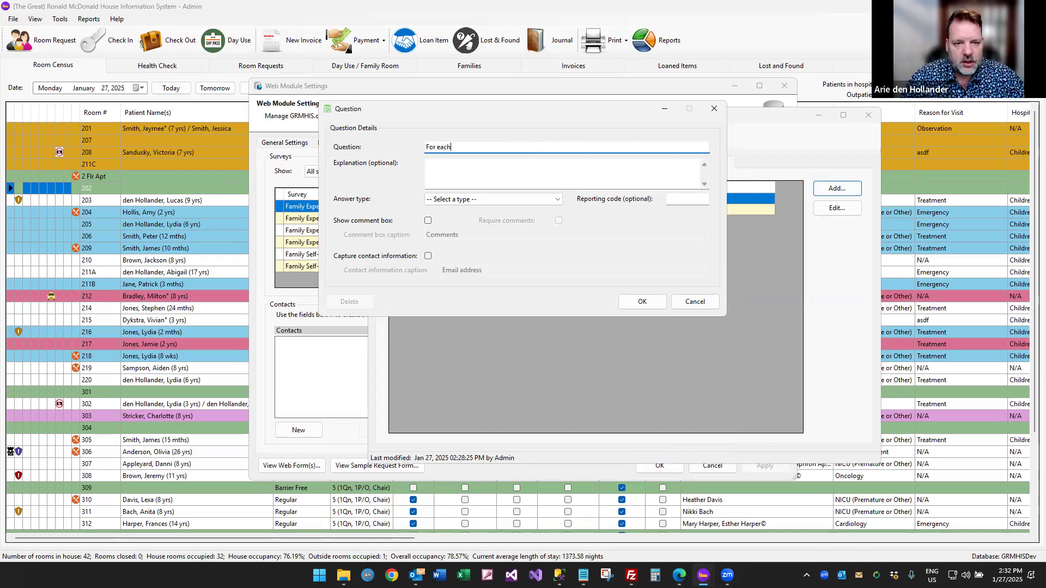
type("process belwo")
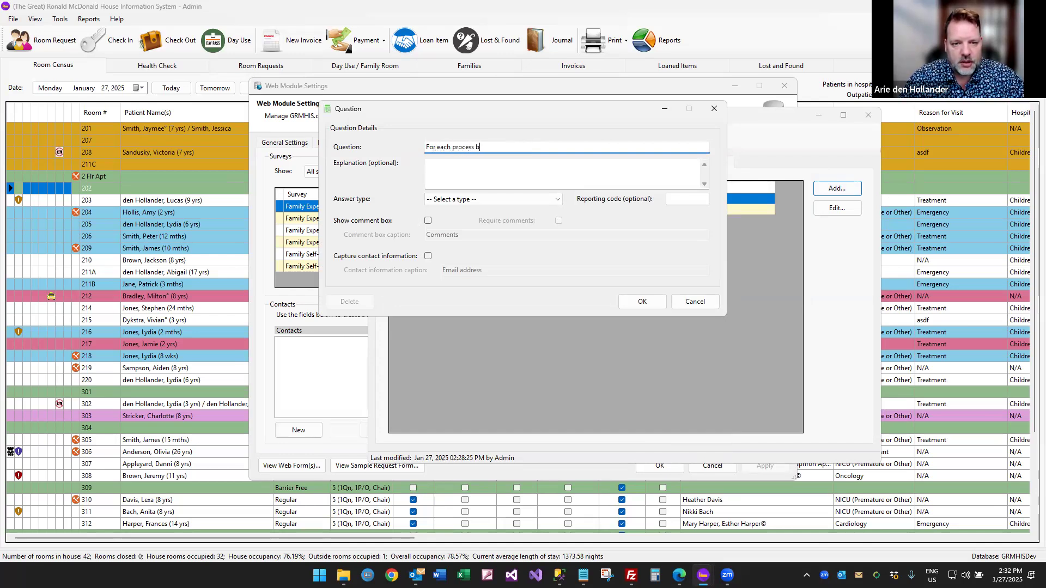
key("BackSpace")
type("ow, pl")
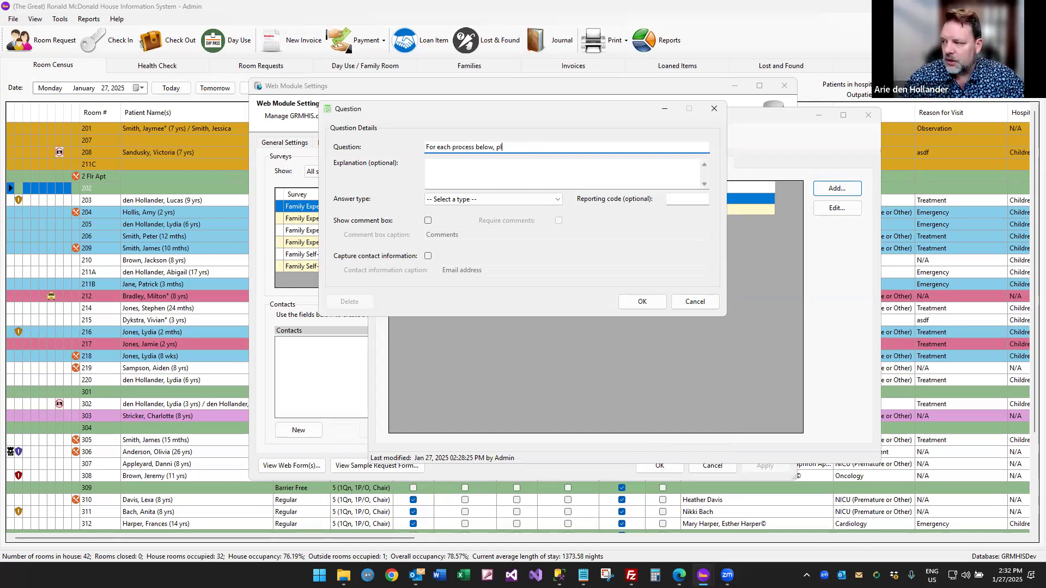
type("ease rate ")
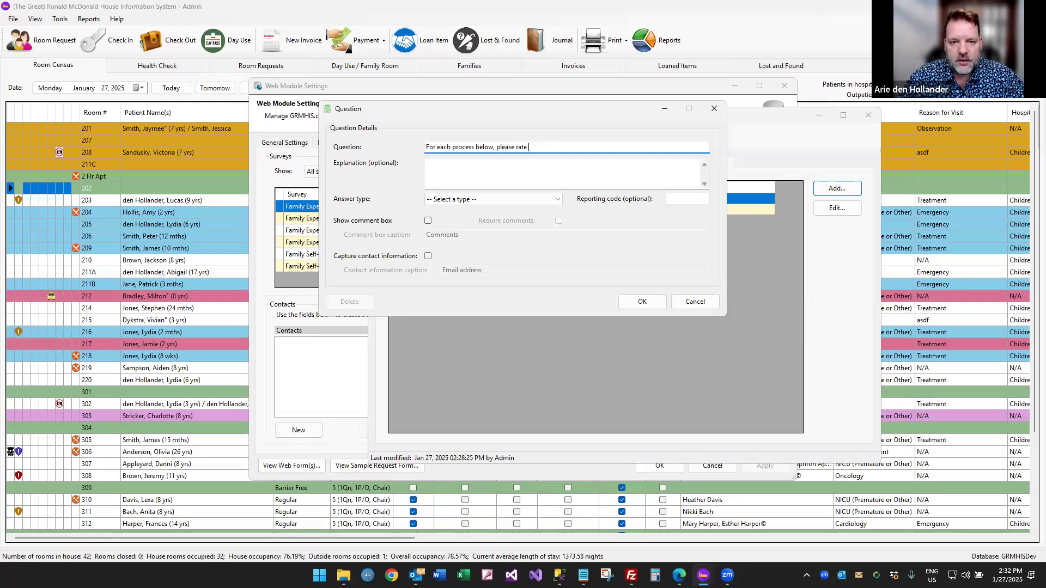
type("your experience")
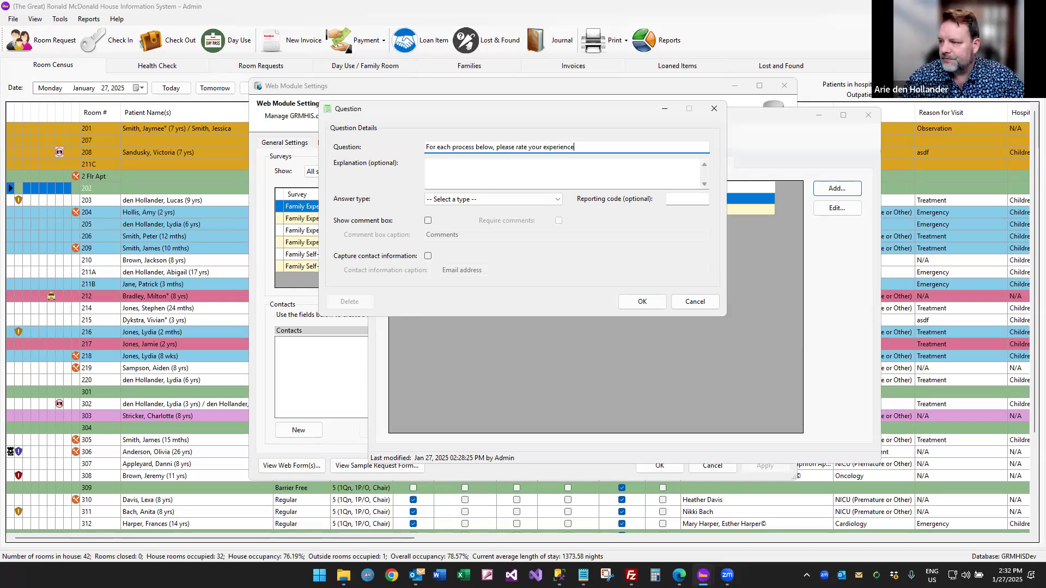
left_click(490, 200)
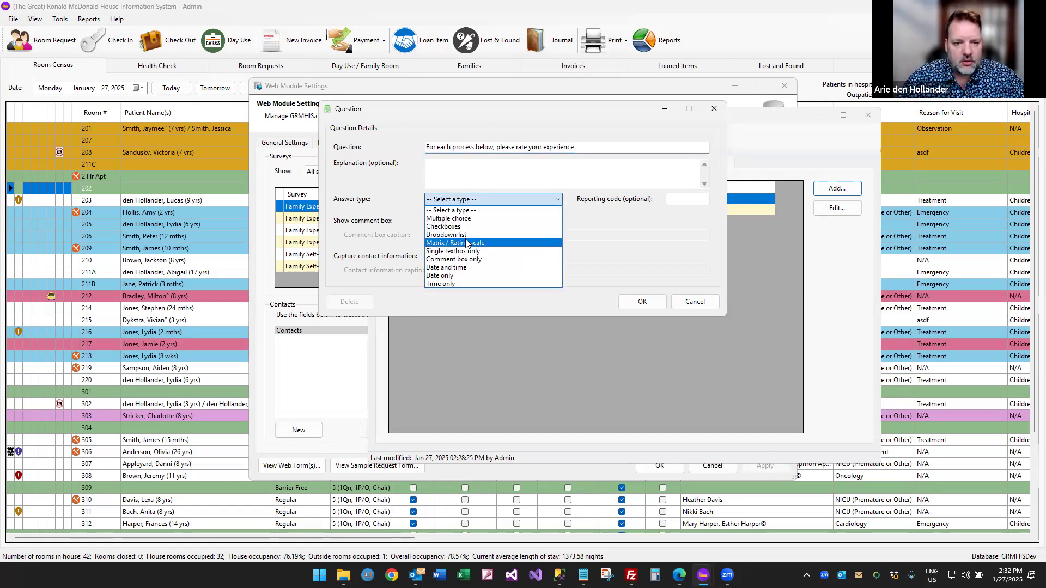
left_click(444, 243)
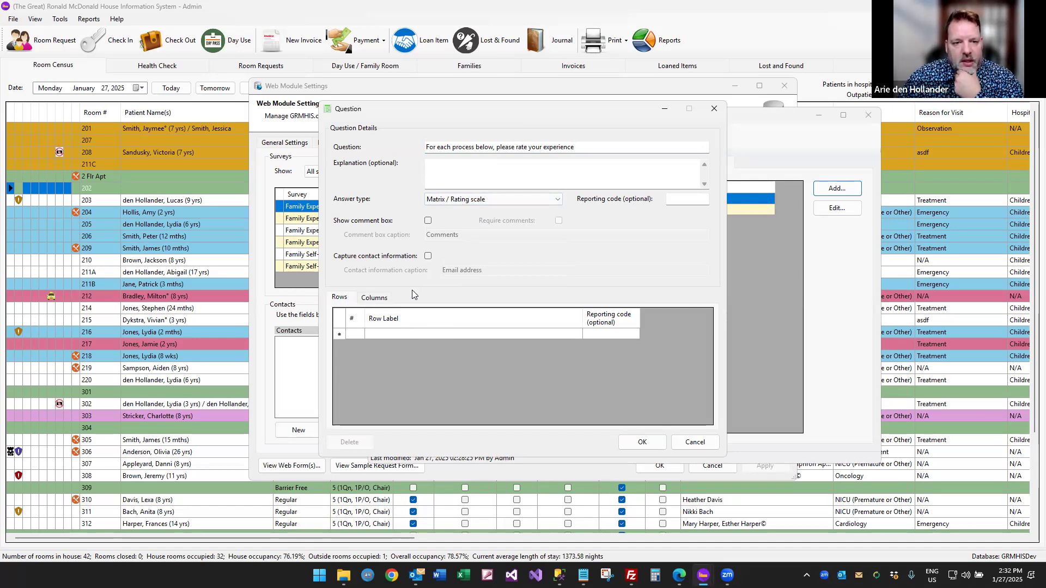
left_click(377, 334)
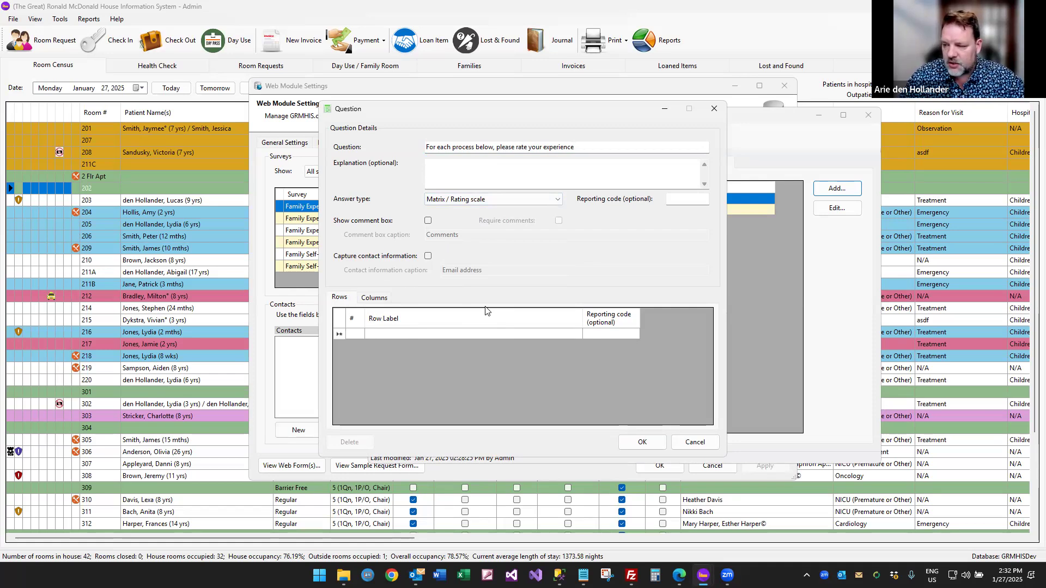
Enter rating rows Ease of process to get a room, Ease of check-in, Ease of check-out, Explanation of procedures.
type("Ease of process to get a room")
key("Return")
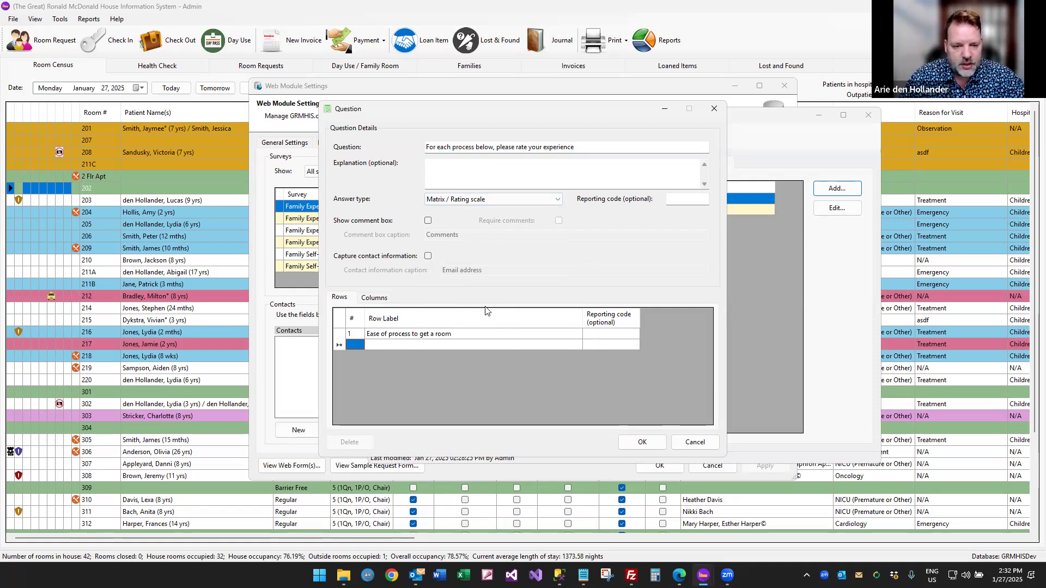
type("Ease of check-in")
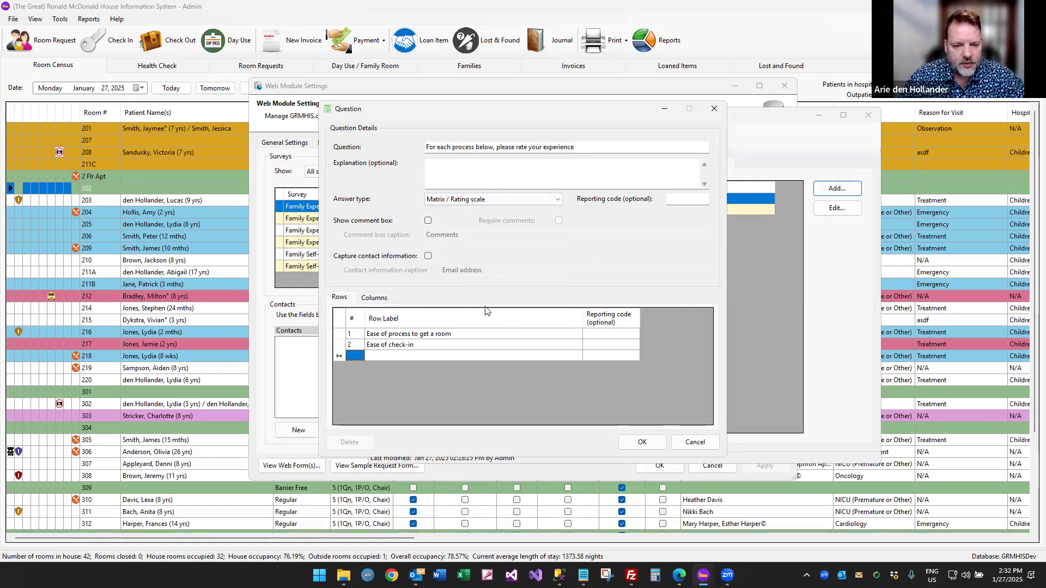
type("Ease of check-out")
key("Tab")
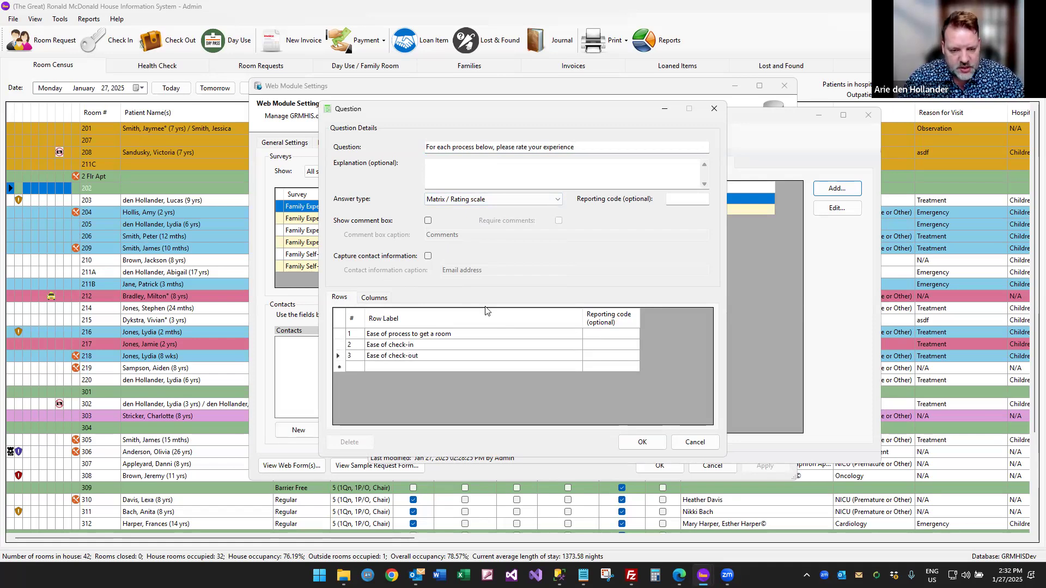
key("Tab")
key("Tab")
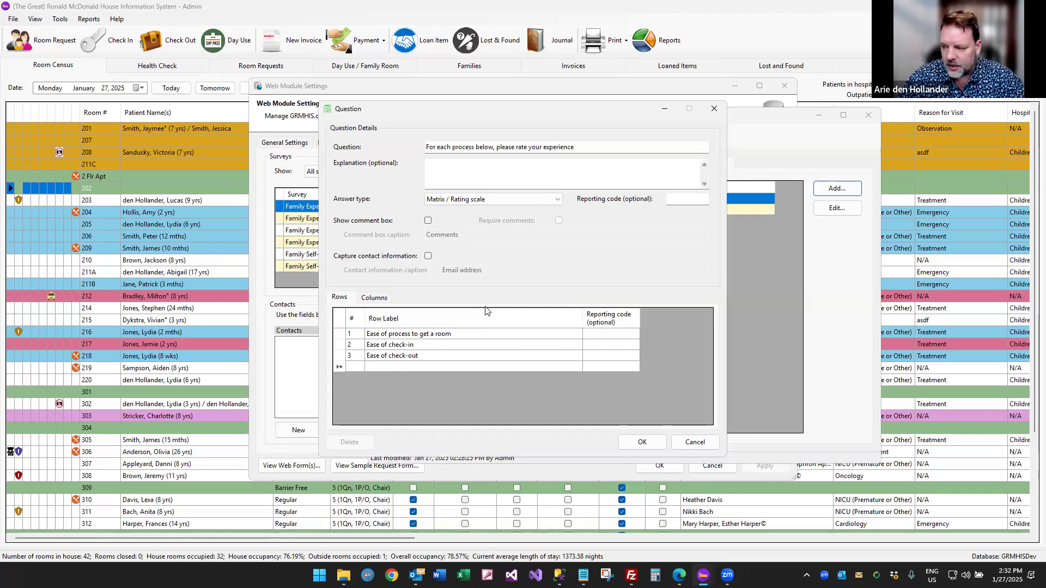
type("Explanation ")
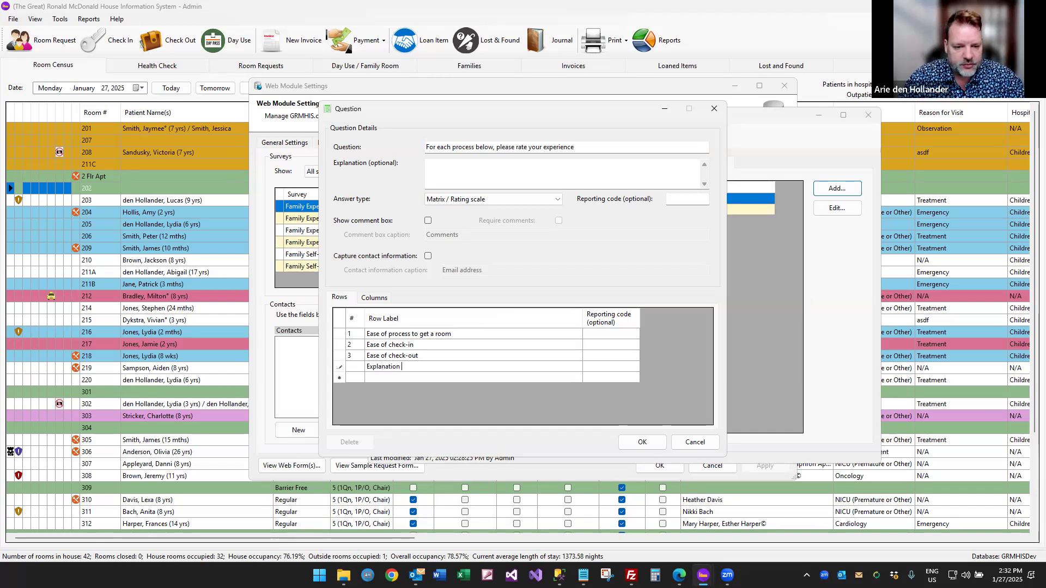
type("of procedures")
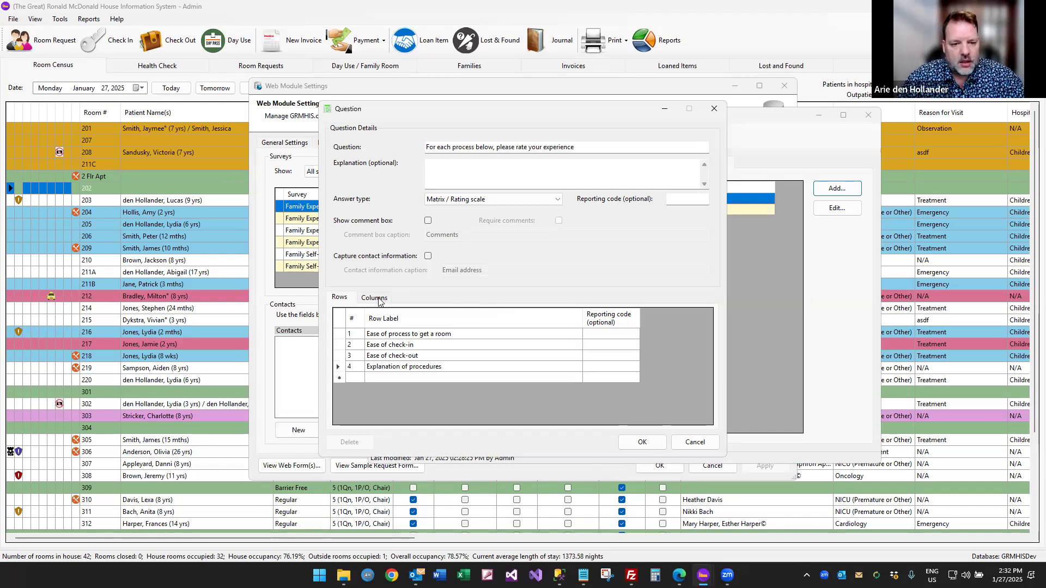
key("Tab")
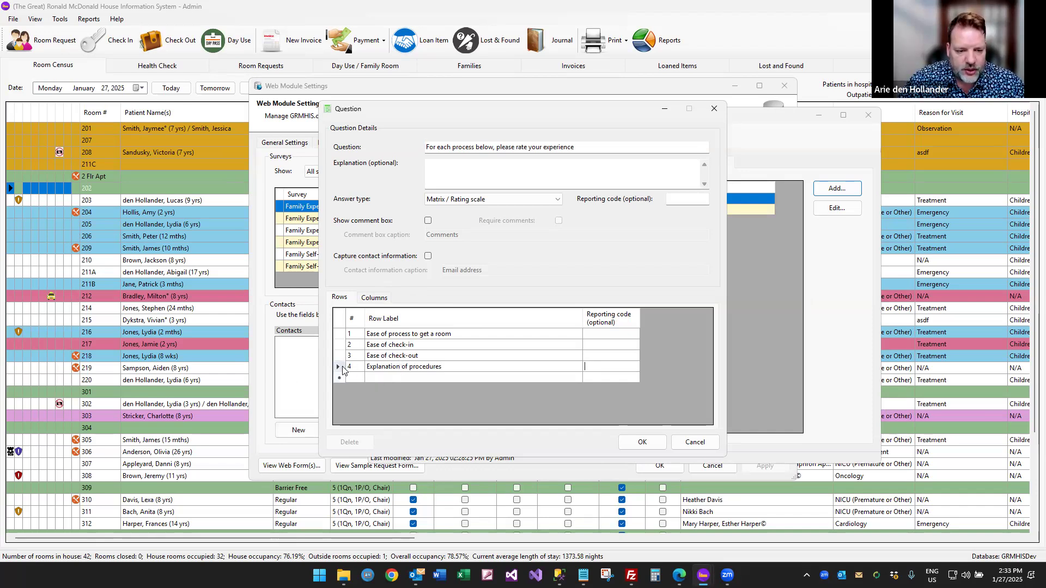
mouse_move(342, 366)
left_mouse_down()
mouse_move(338, 324)
mouse_move(342, 377)
left_mouse_up()
left_click(447, 356)
left_click(341, 369)
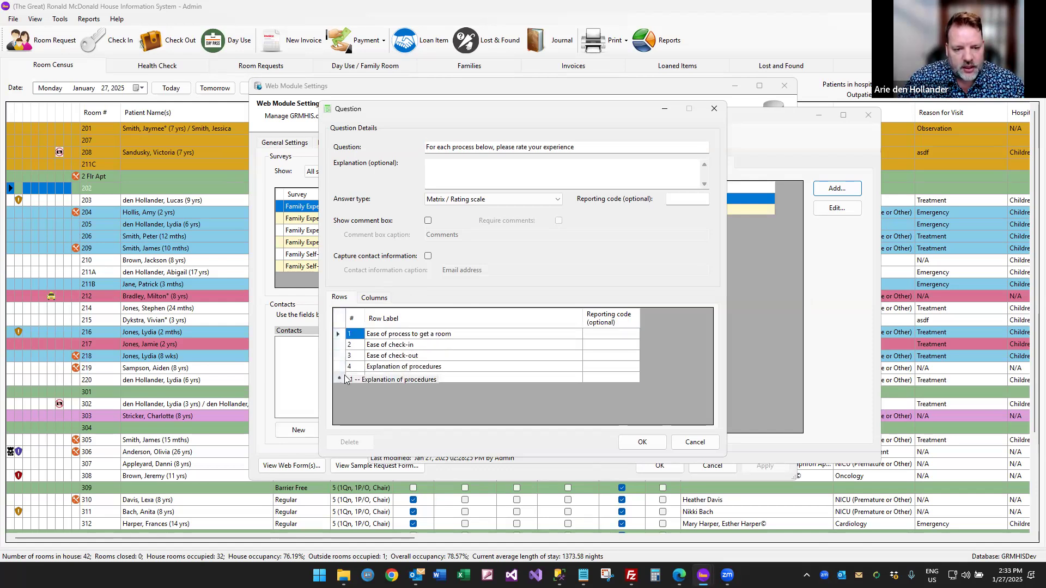
Enter rating columns Poor, Below Average, Average, Good, Very Good, and Don't Know / NA.
left_click(383, 300)
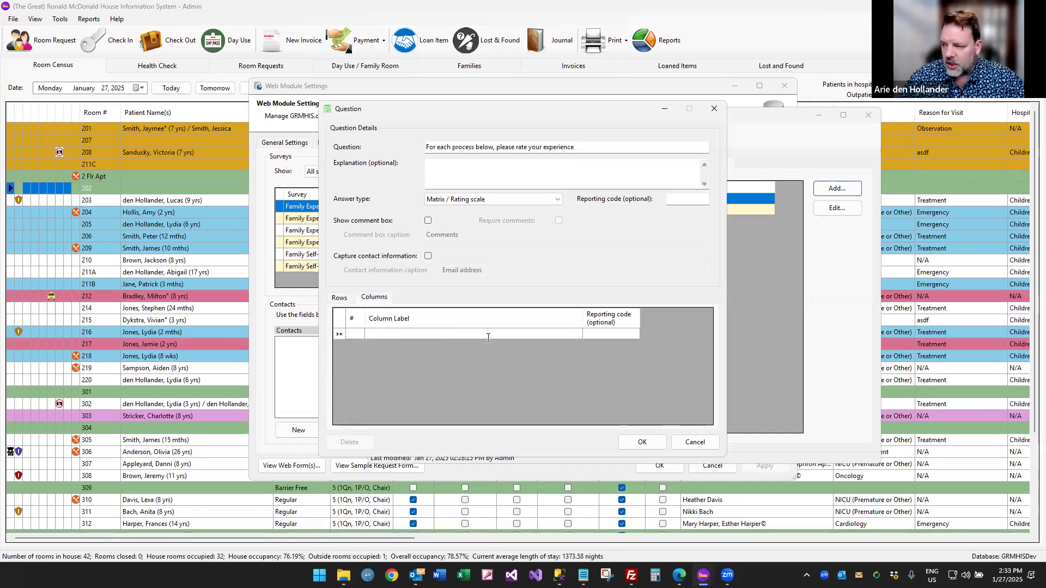
left_click(488, 338)
type("Poor")
left_click(488, 344)
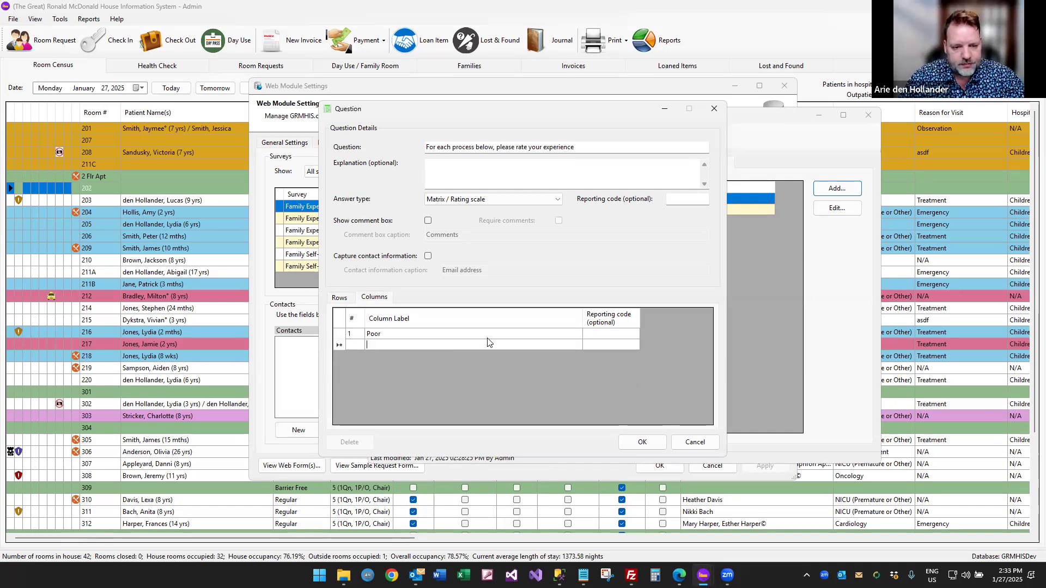
type("Below Average")
key("Return")
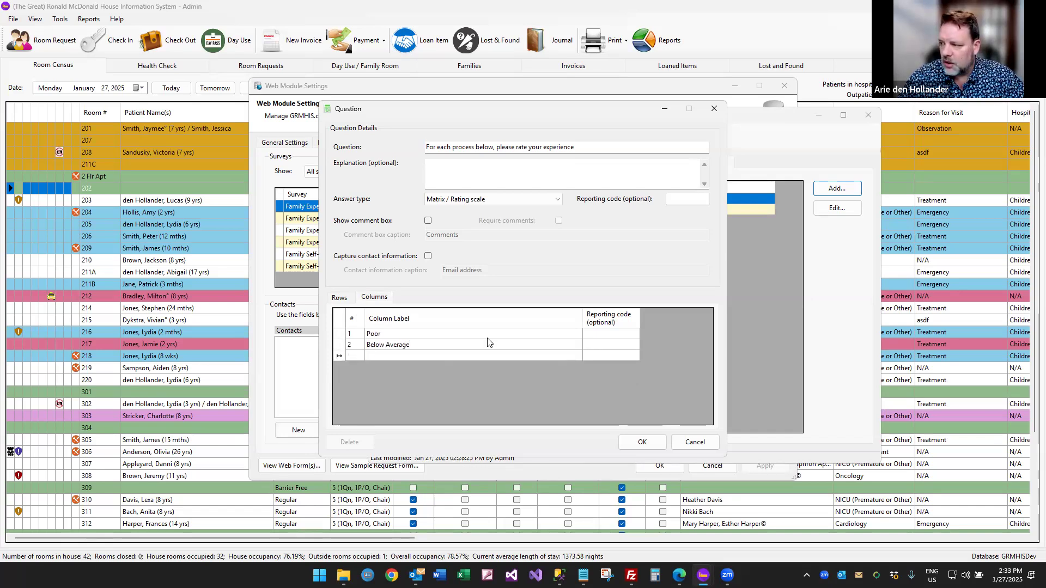
type("Average")
key("Return")
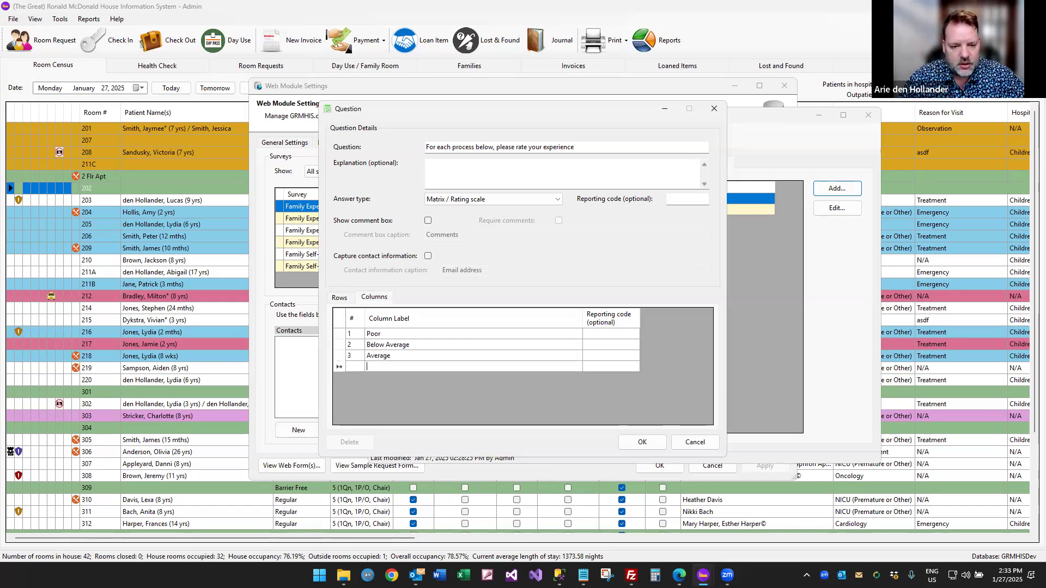
type("Good")
key("Return")
type("Very Good")
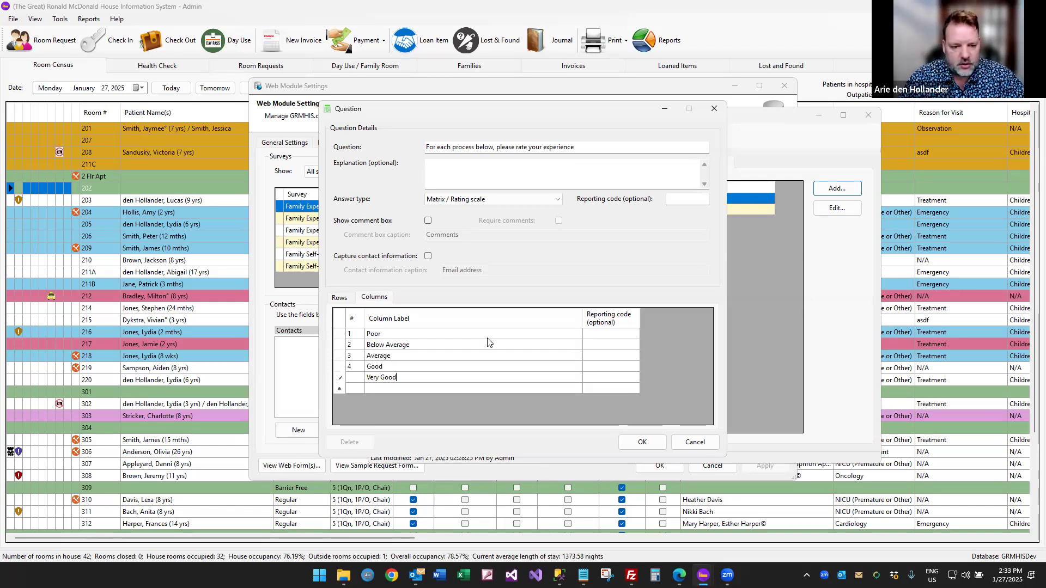
key("Return")
type("Don't Kno")
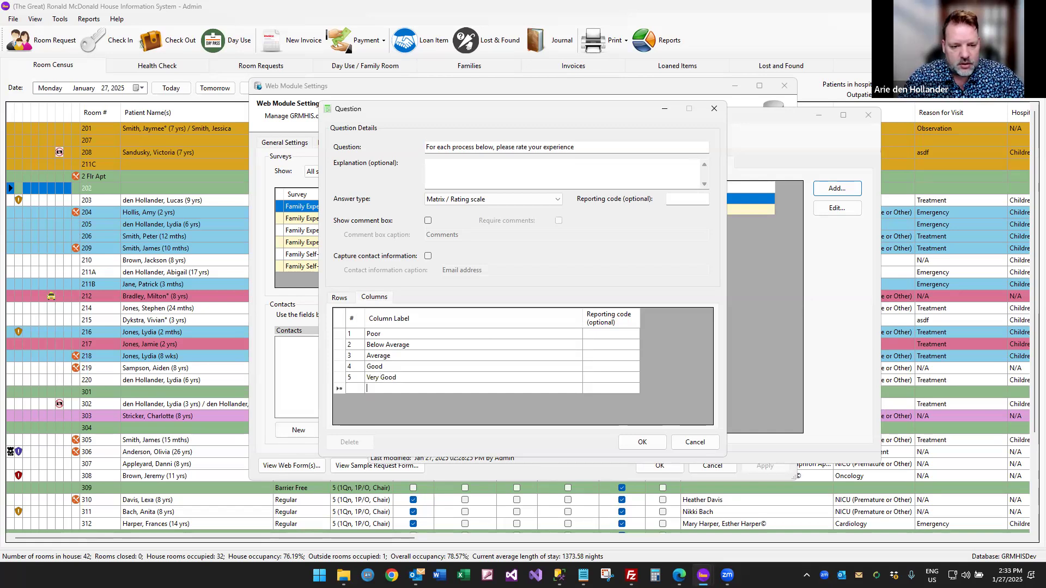
type("w / NA")
Review the column list and save the rating matrix as question 3.
left_click(466, 380)
left_click(340, 366)
mouse_move(343, 339)
left_mouse_down()
mouse_move(344, 402)
mouse_move(343, 334)
left_mouse_up()
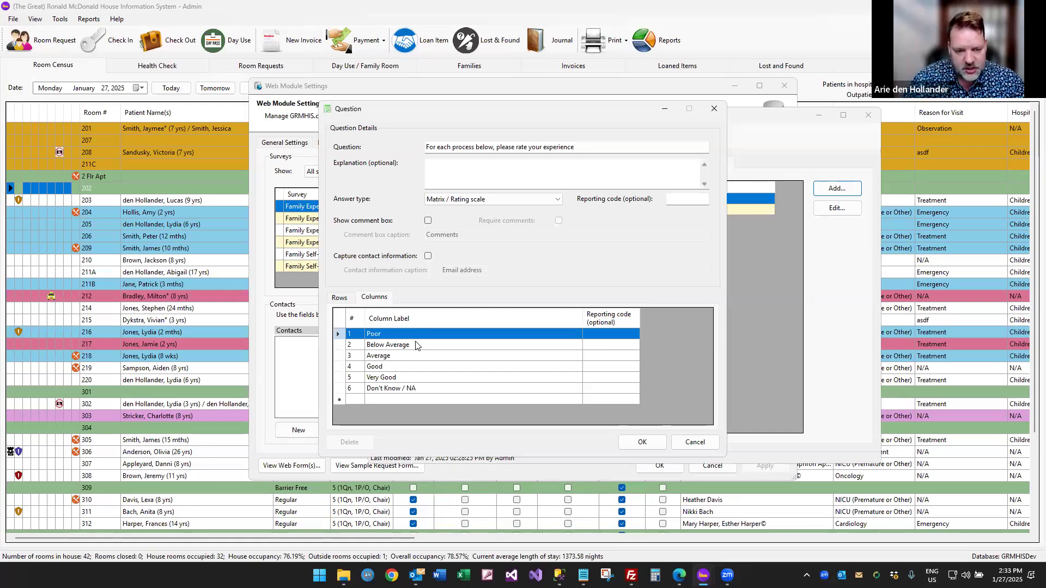
left_click(643, 442)
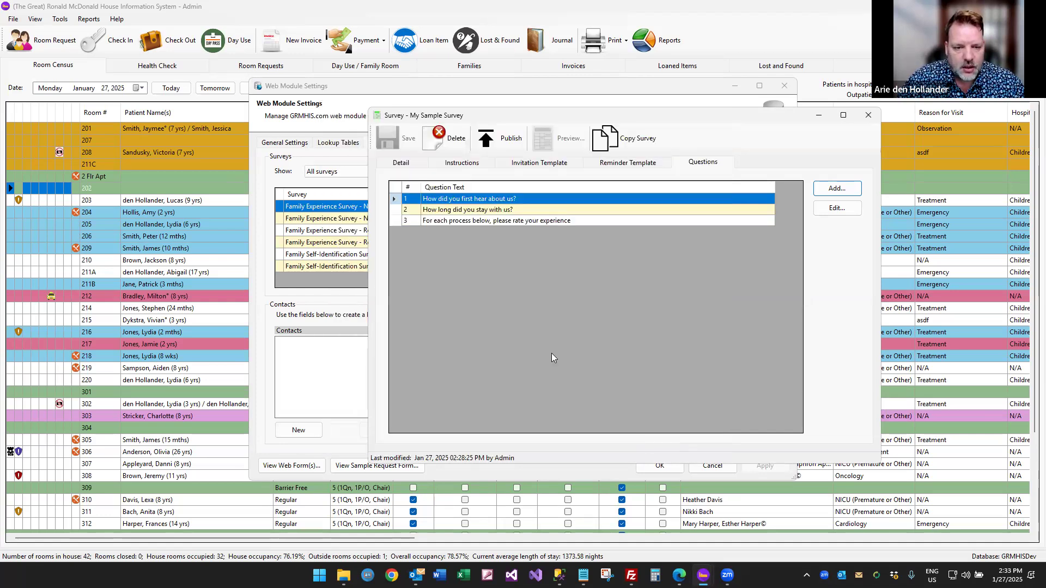
Add the question 'Any general comments?' with a Comment box only answer and save it.
left_click(837, 189)
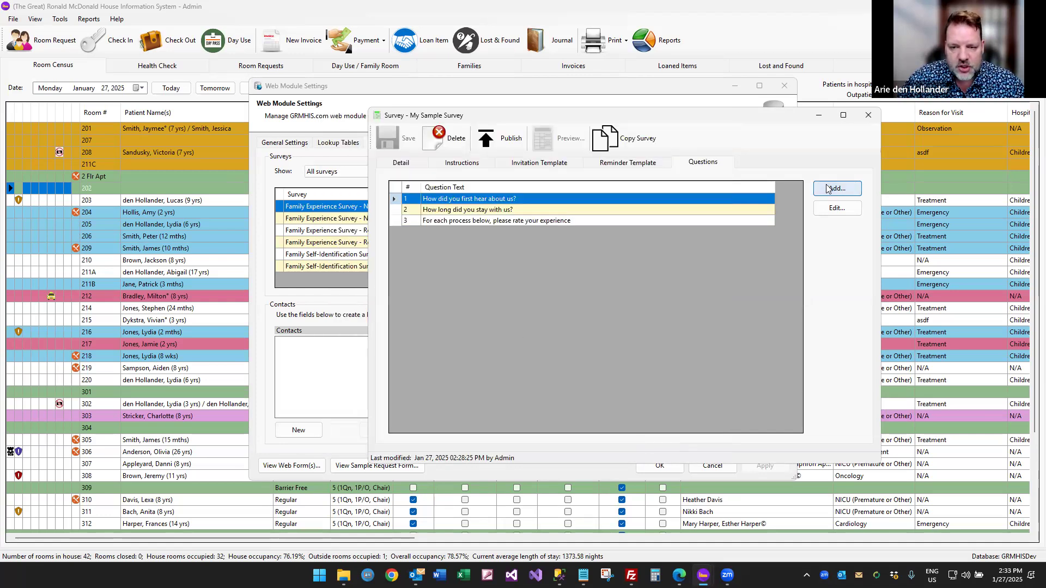
type("Any ge")
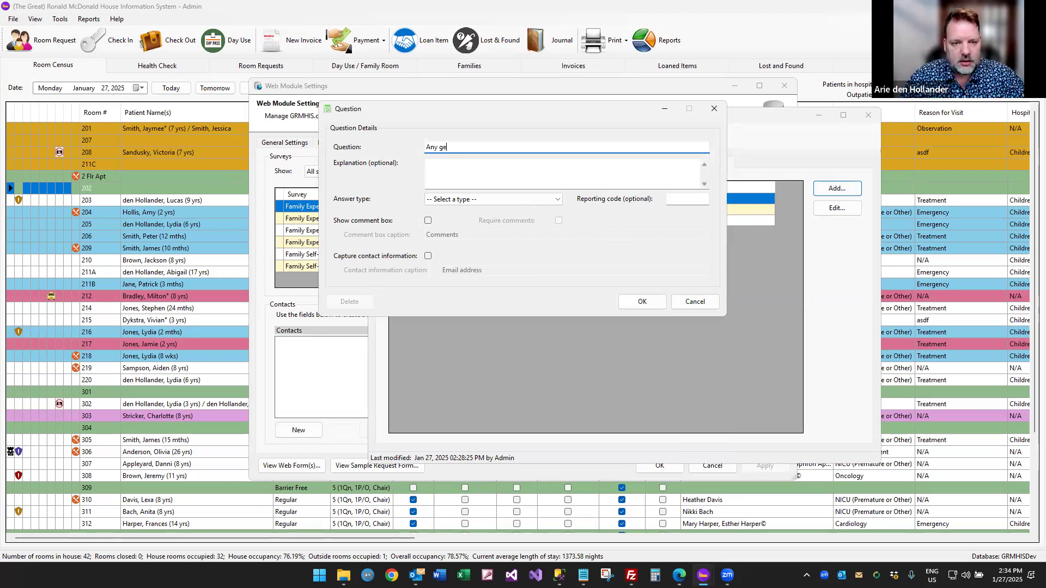
type("neral comments?")
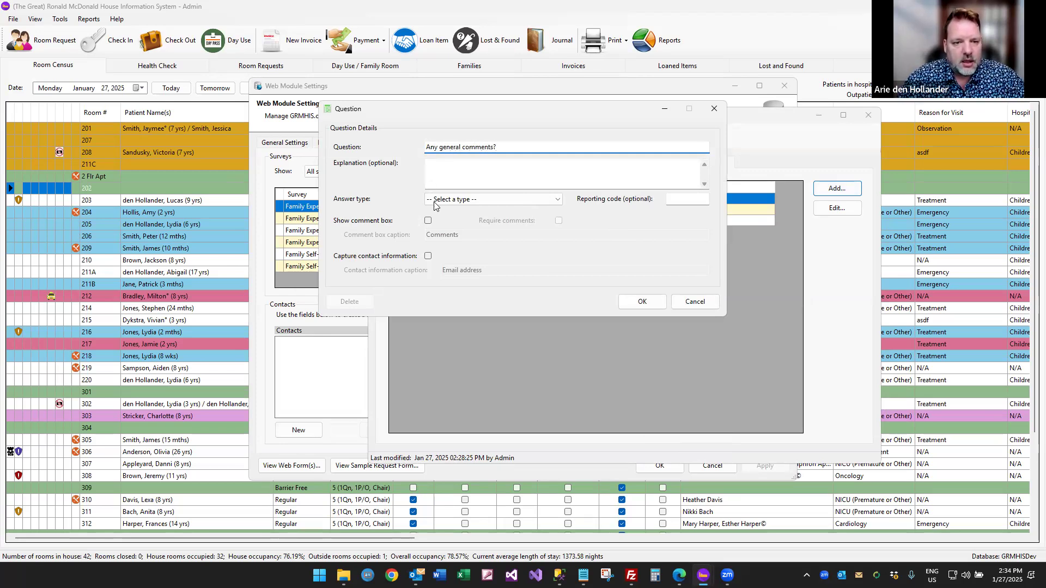
left_click(439, 202)
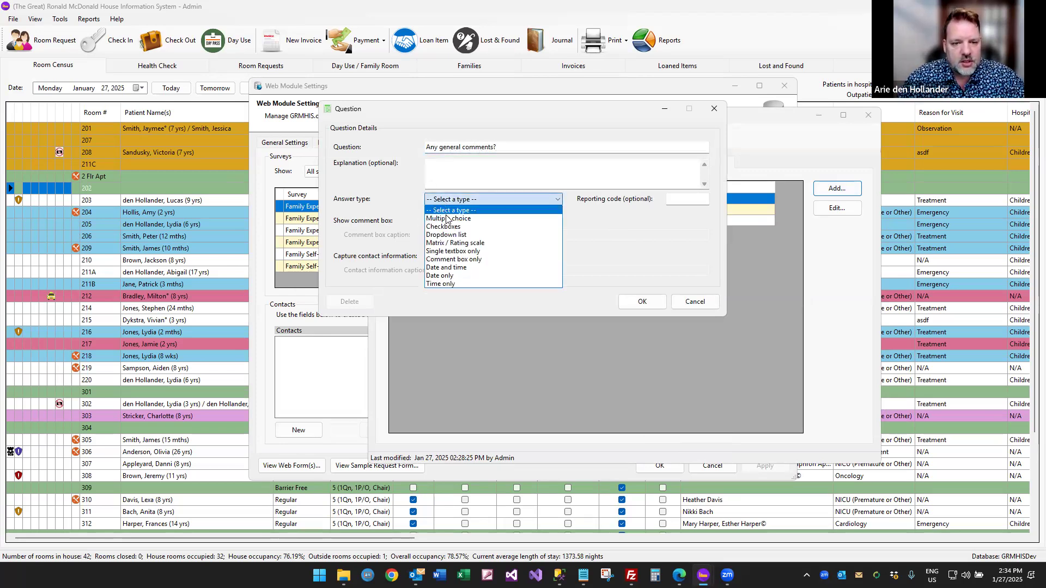
left_click(450, 259)
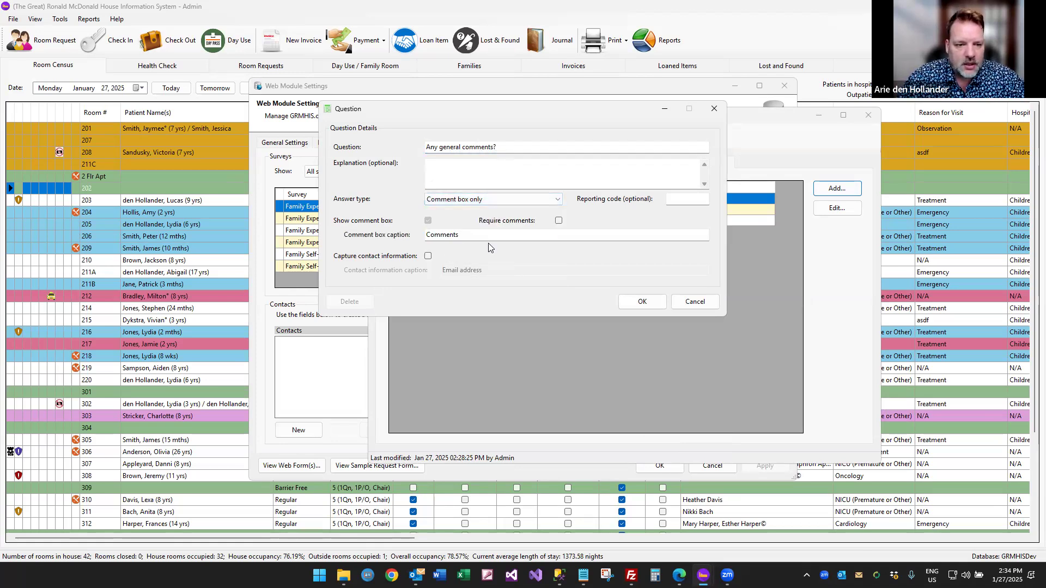
left_click(642, 303)
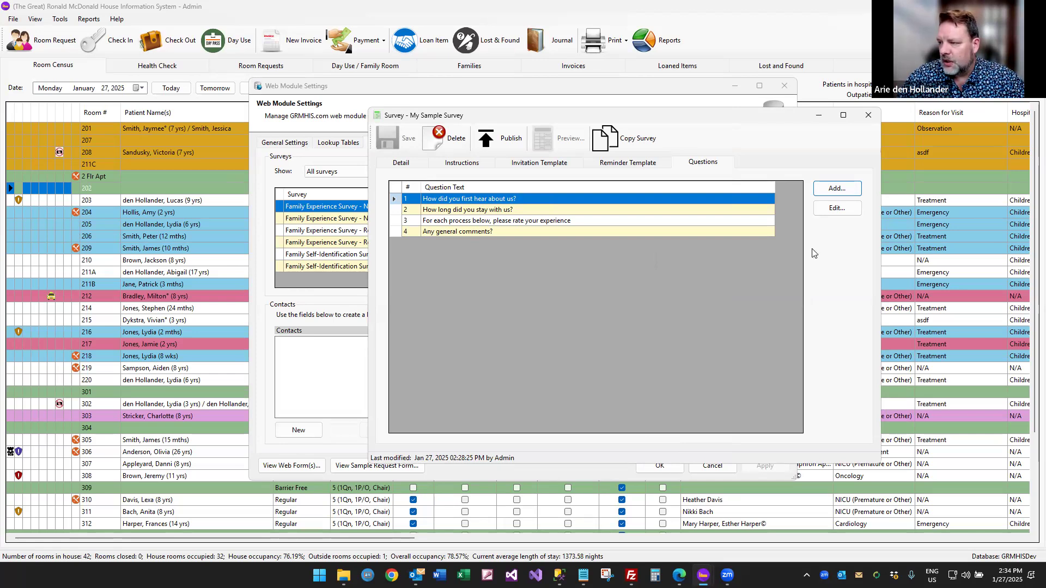
Start the question 'If you were placed on the waitlist, where did you sleep?' with checkbox answers.
left_click(837, 188)
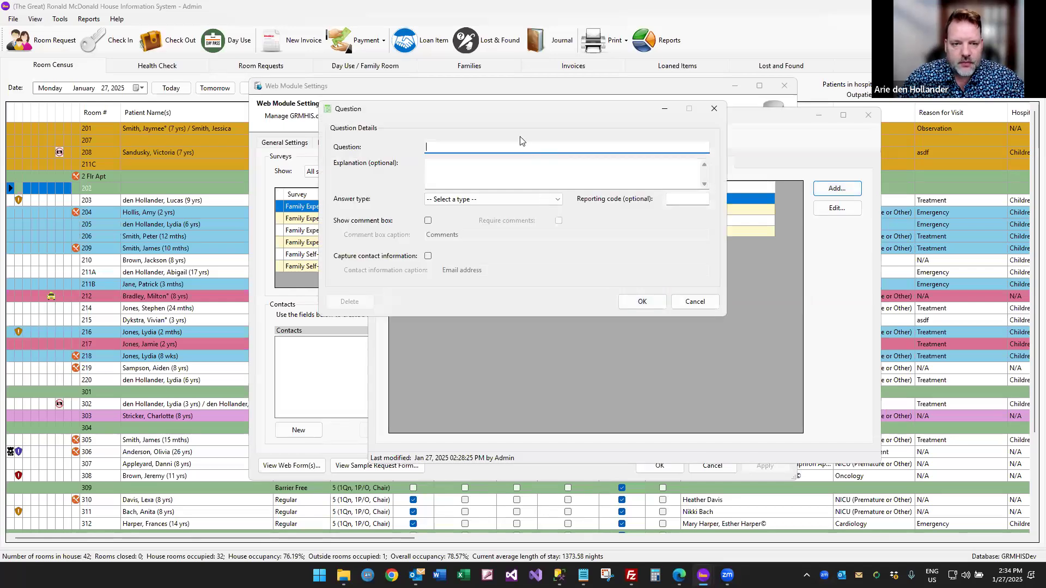
type("If you were plac")
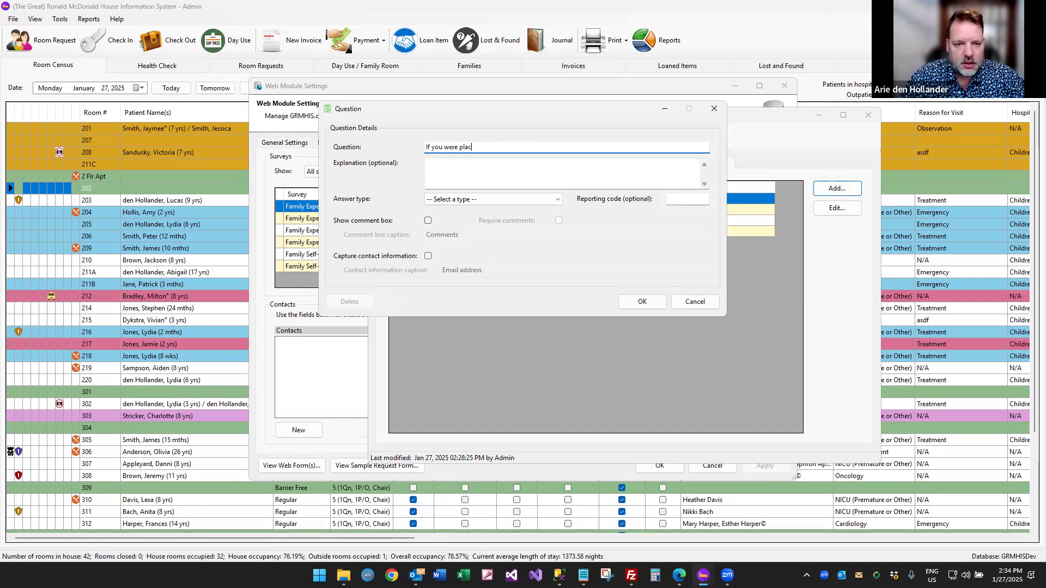
type("ed on the waitlist, where did you sleep?")
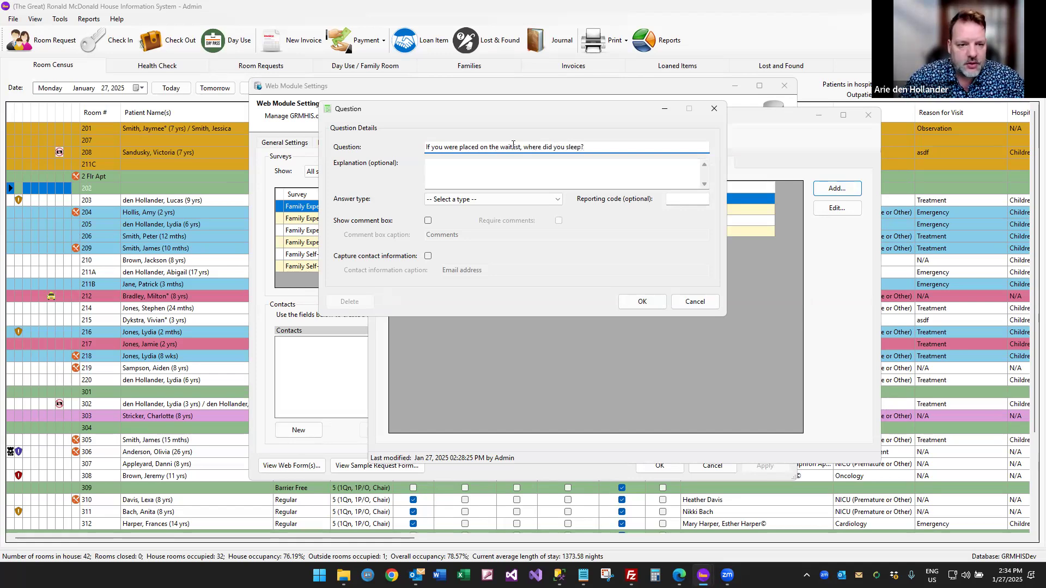
left_click(470, 200)
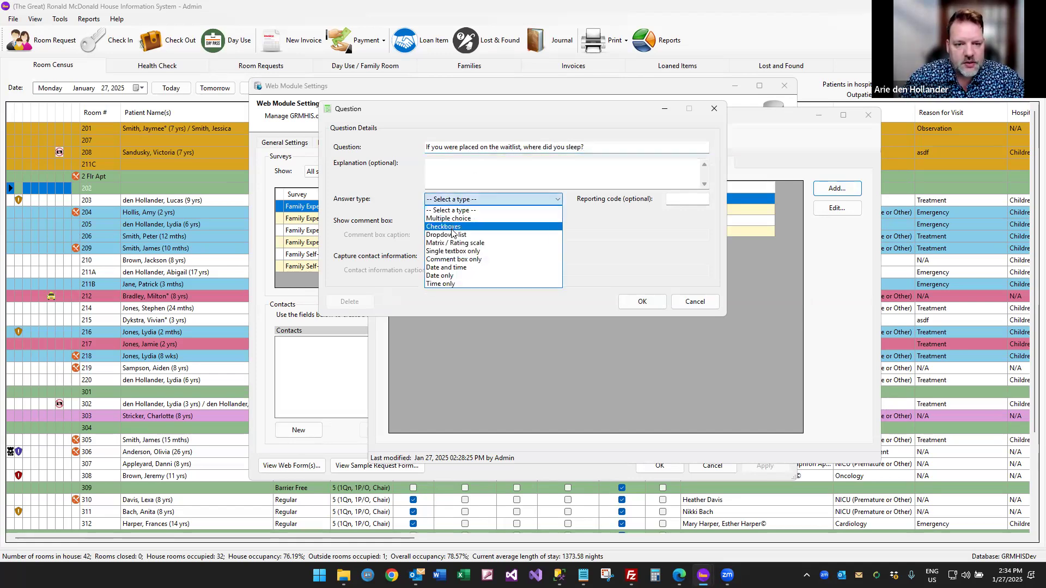
left_click(453, 228)
Enter answers Bedside, In a waiting room, In a hospital guest room, and In my car.
left_click(411, 333)
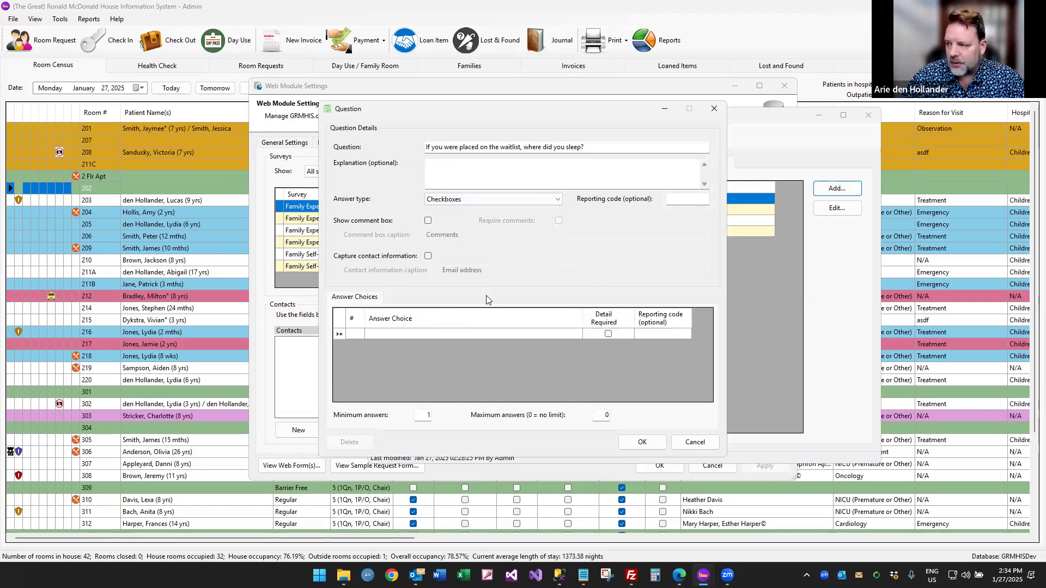
type("Bes")
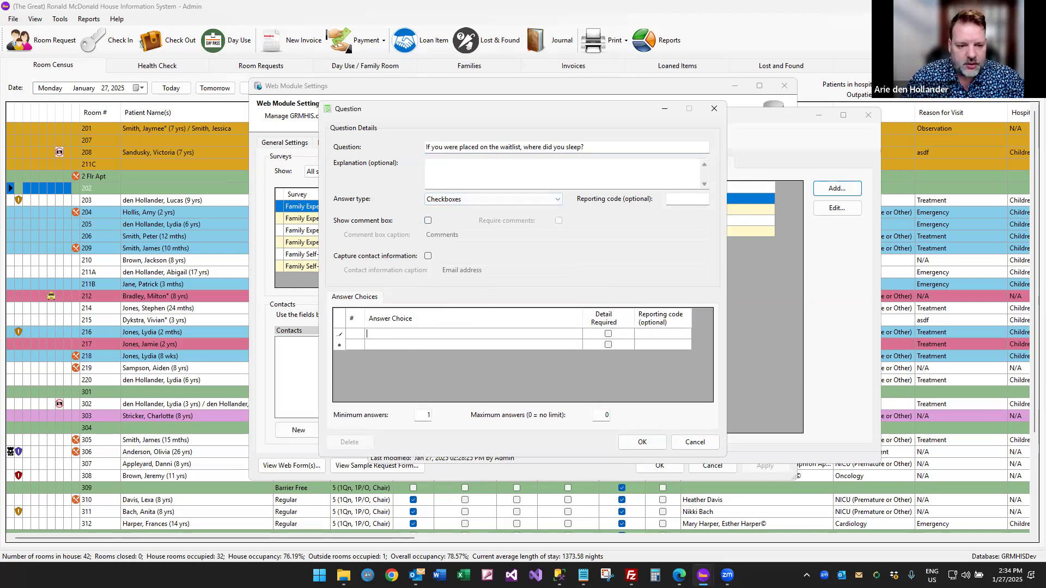
key("BackSpace")
type("dside")
key("Return")
key("Tab")
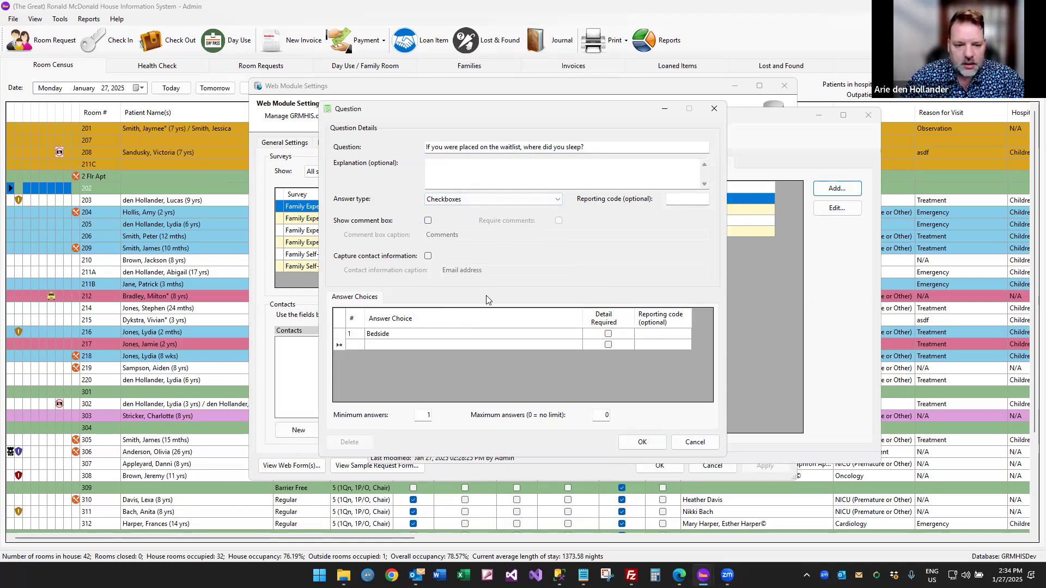
type("In a wiaiting room")
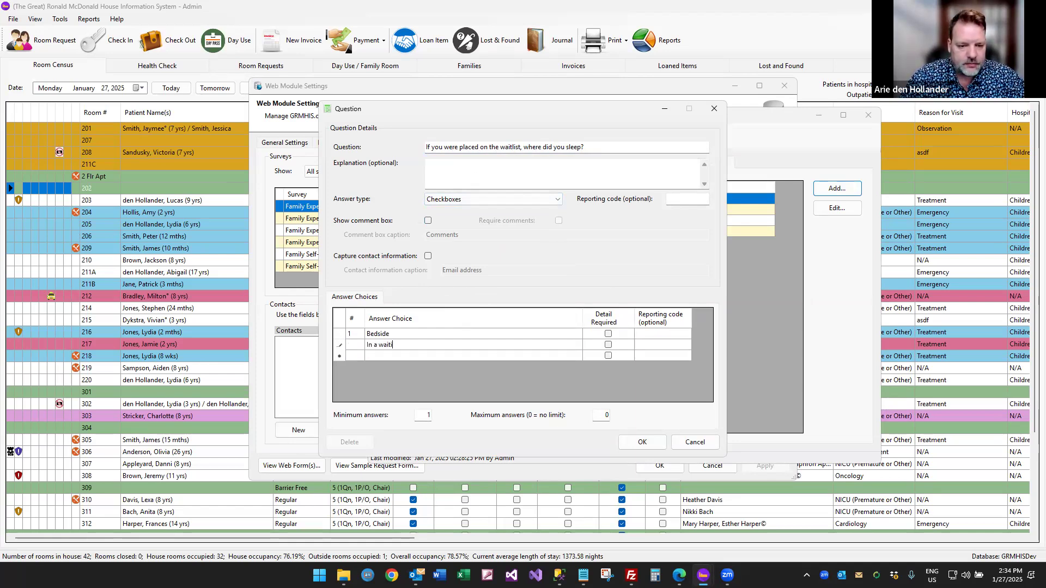
key("Tab")
key("Tab")
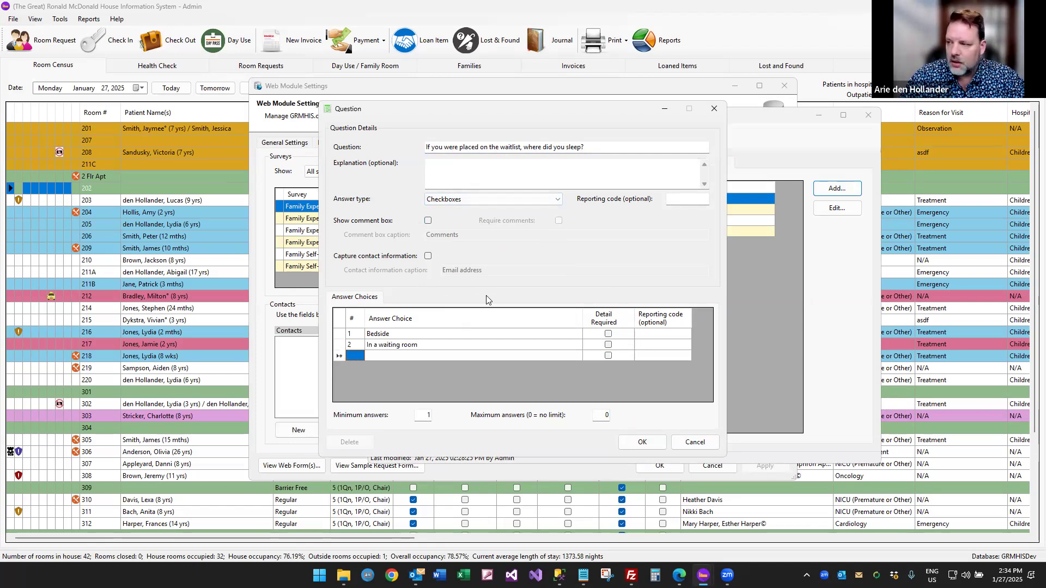
type("In a ")
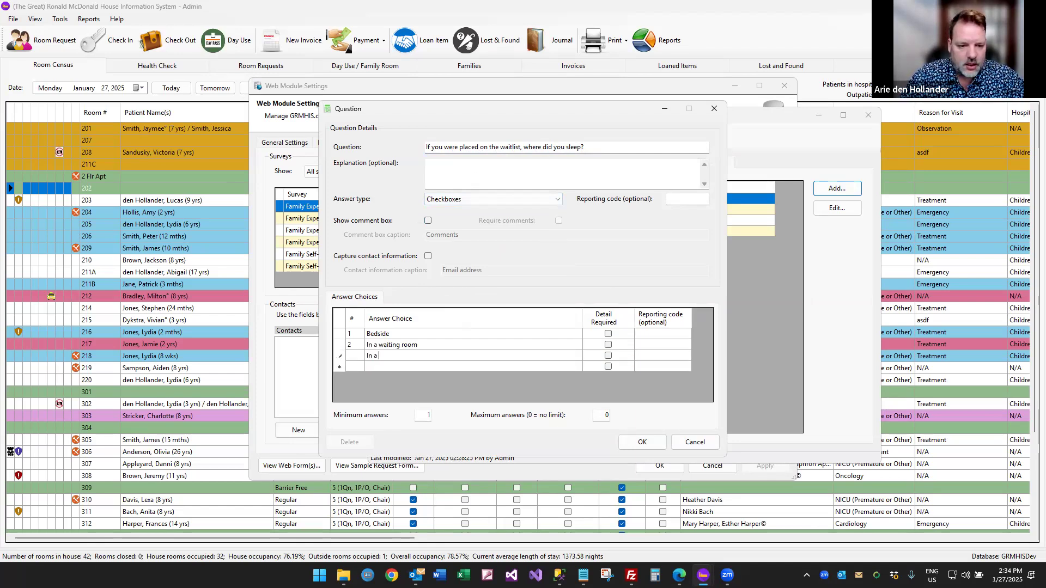
type("hospital guest room")
key("Tab")
key("Tab")
type("In my car")
key("Tab")
key("Tab")
Add 'Other (please specify)' requiring detail and 'I wasn't placed on a waitlist', then save the question.
type("Othe")
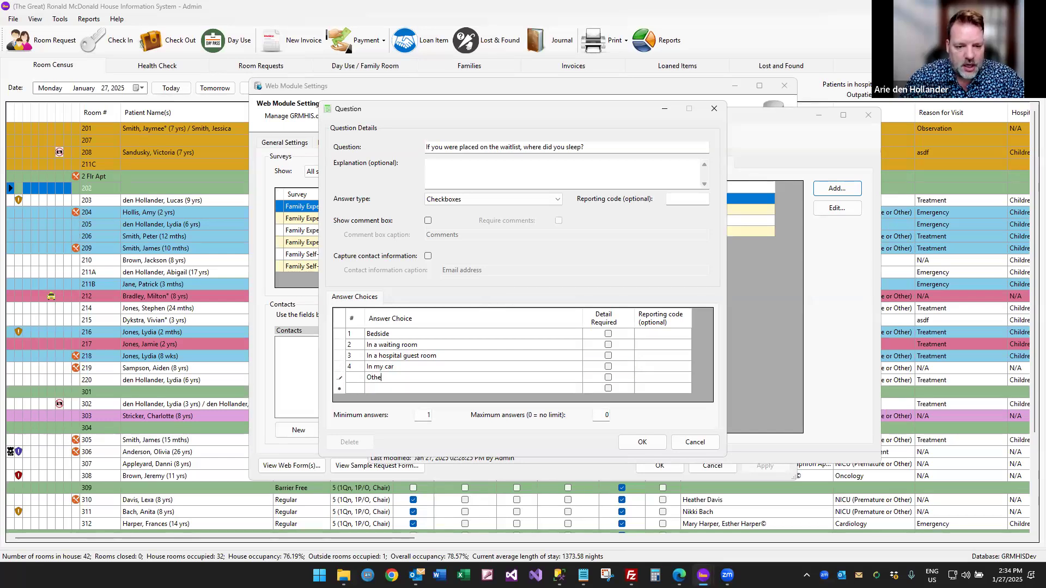
type("r (please specif")
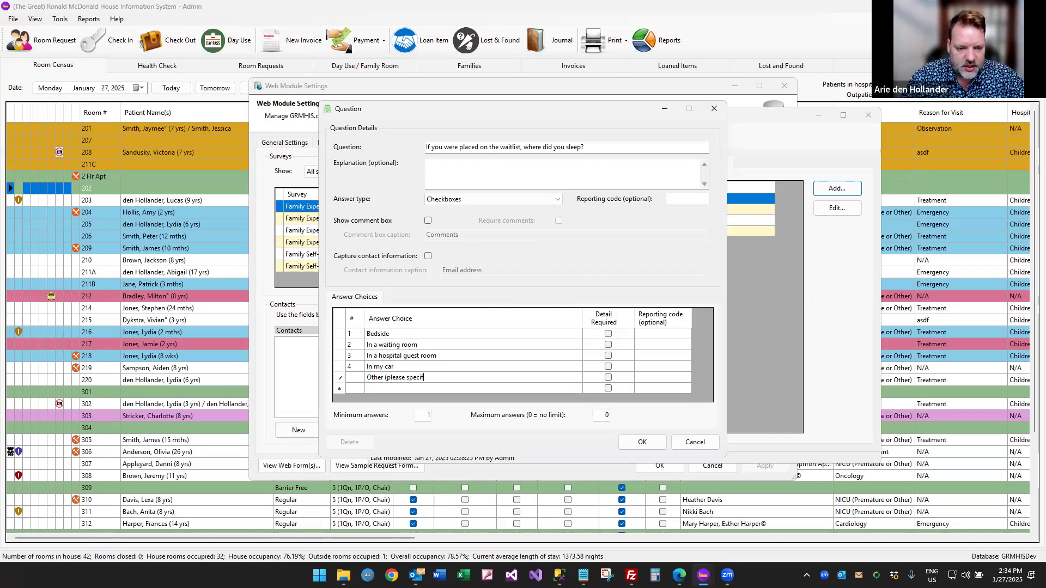
type("y)")
left_click(608, 377)
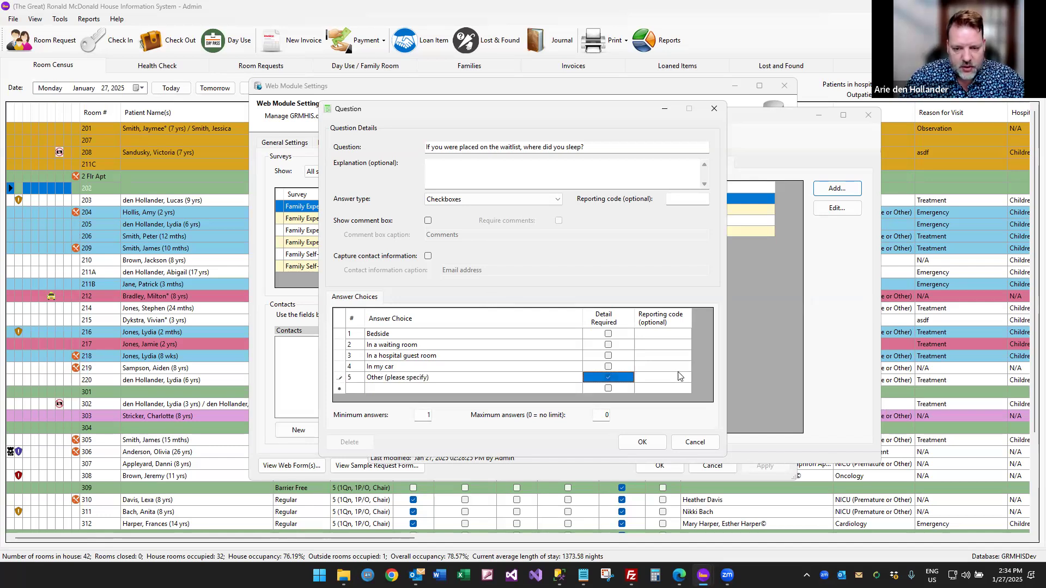
key("Tab")
key("Tab")
key("Tab")
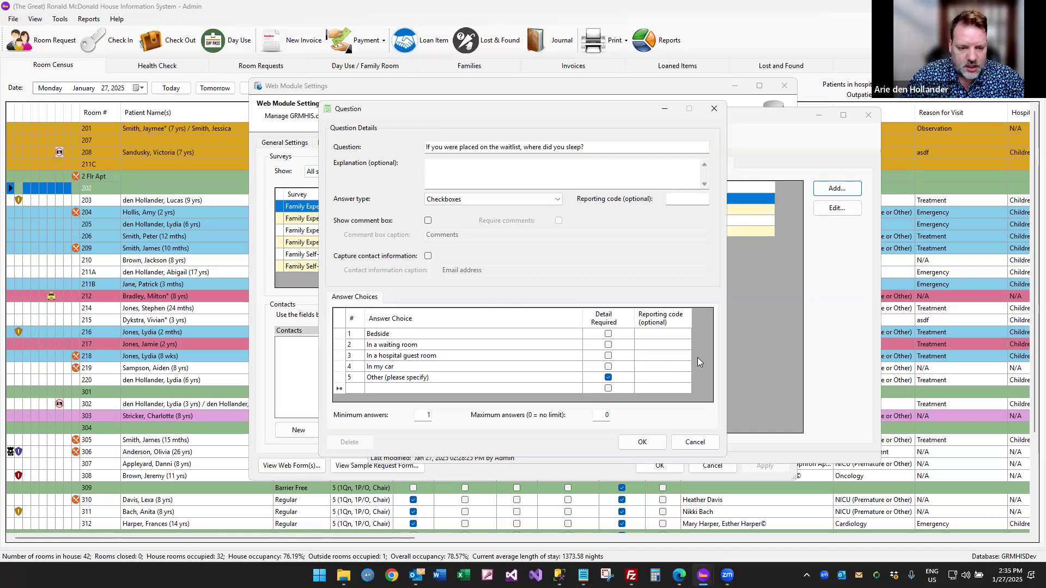
type("I wasn't placed on a wai")
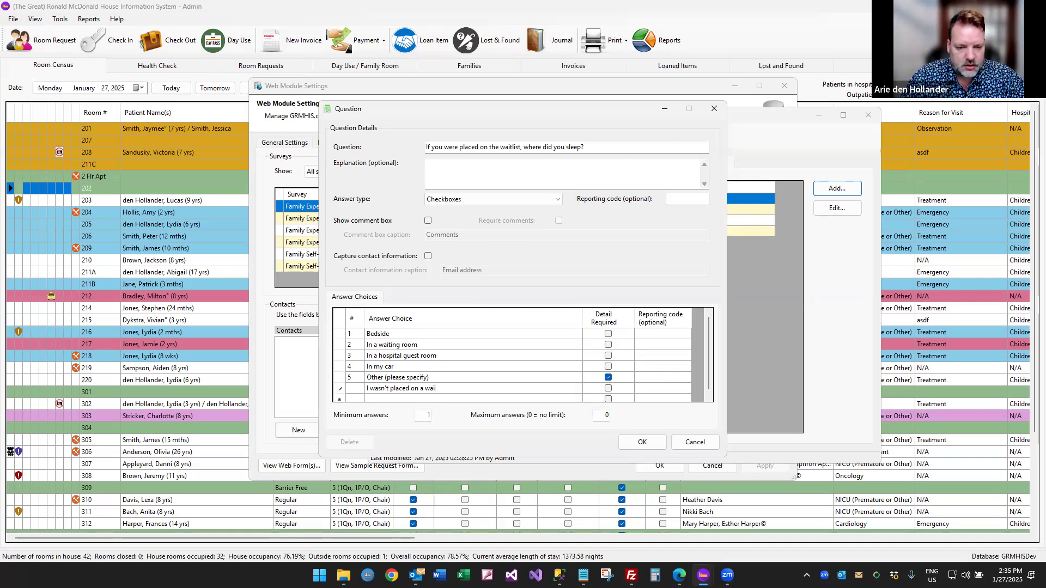
type("tlist")
key("Tab")
key("Tab")
key("Tab")
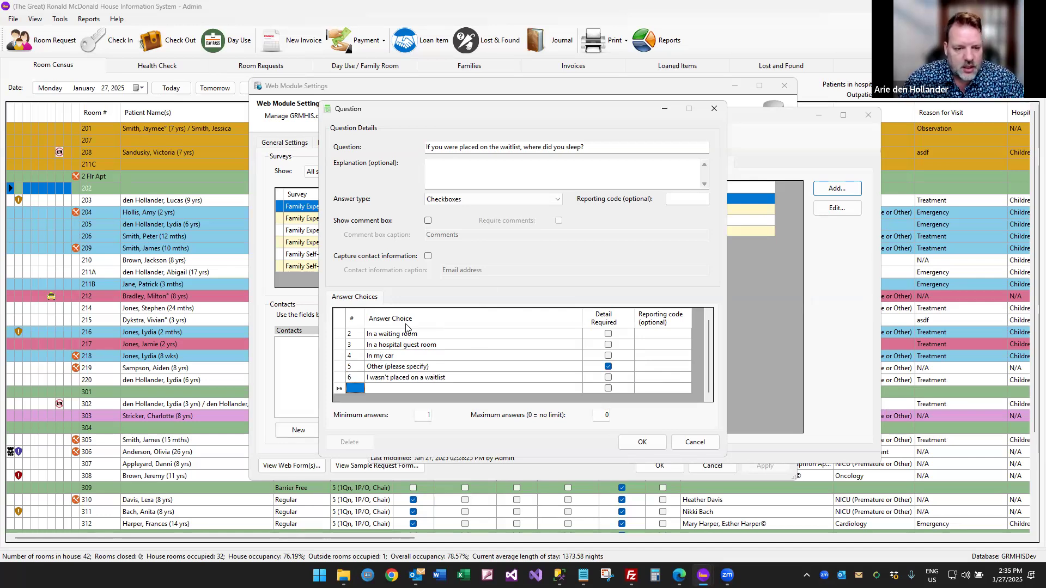
scroll(403, 357, "up", 1)
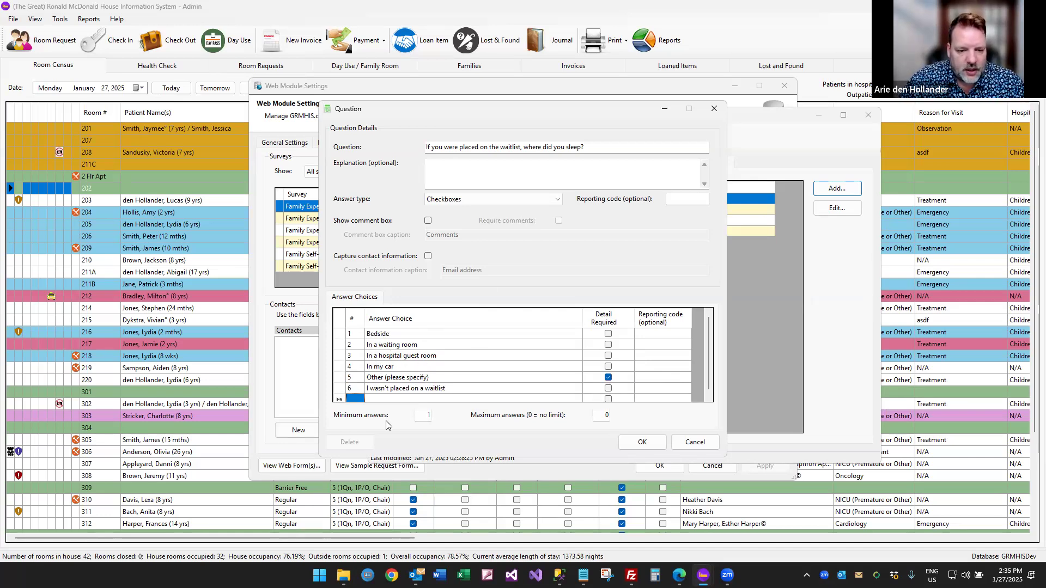
double_click(599, 415)
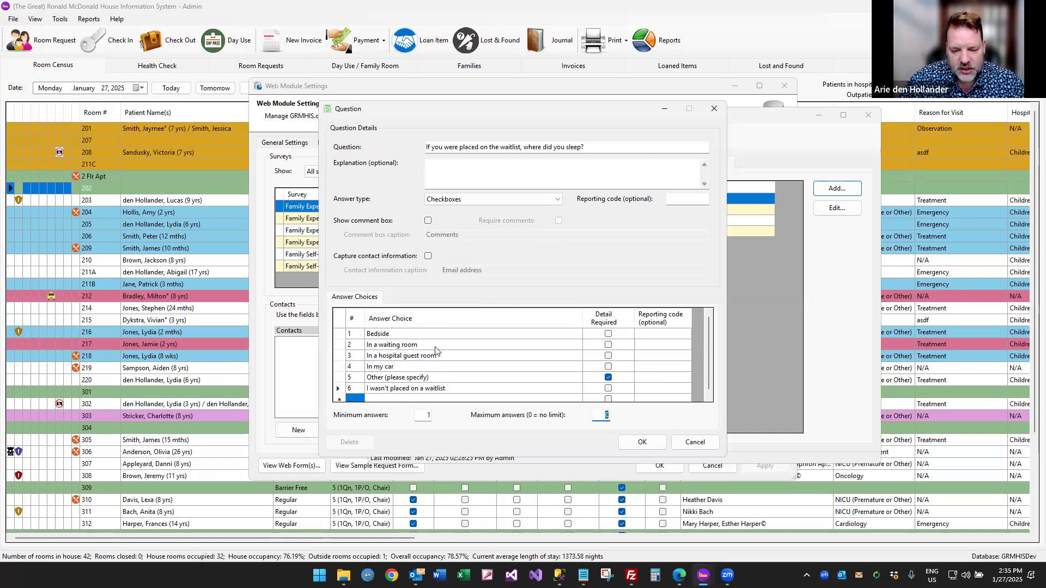
left_click(643, 444)
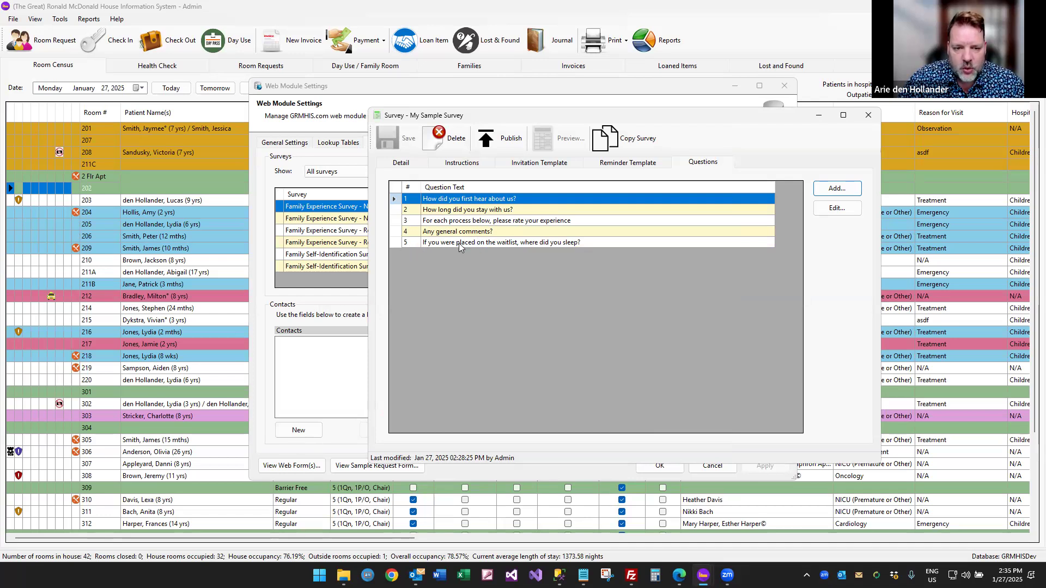
Move the waitlist question above 'Any general comments?' and save the survey.
left_click(457, 242)
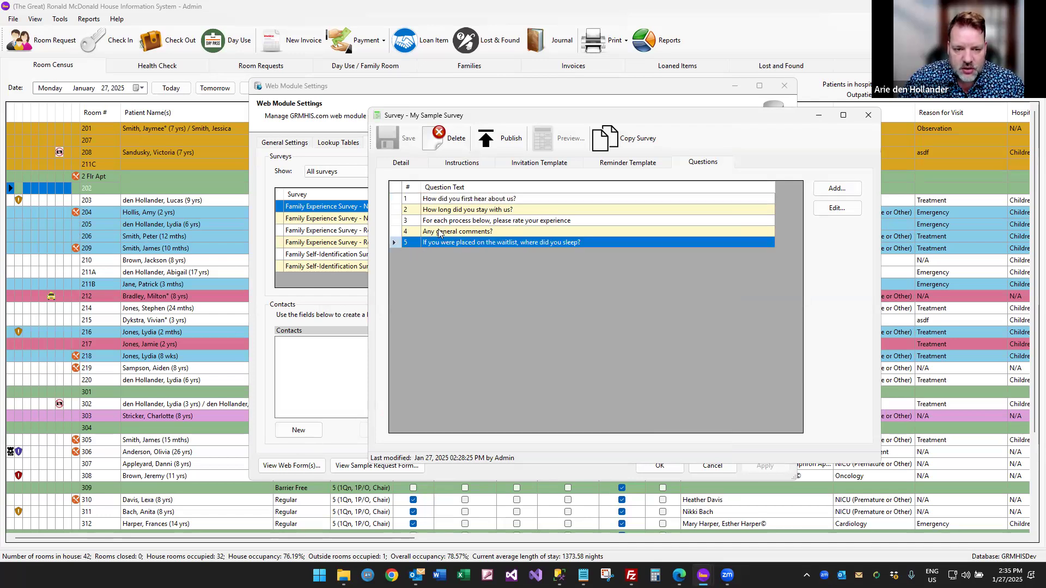
left_click_drag(397, 245, 397, 231)
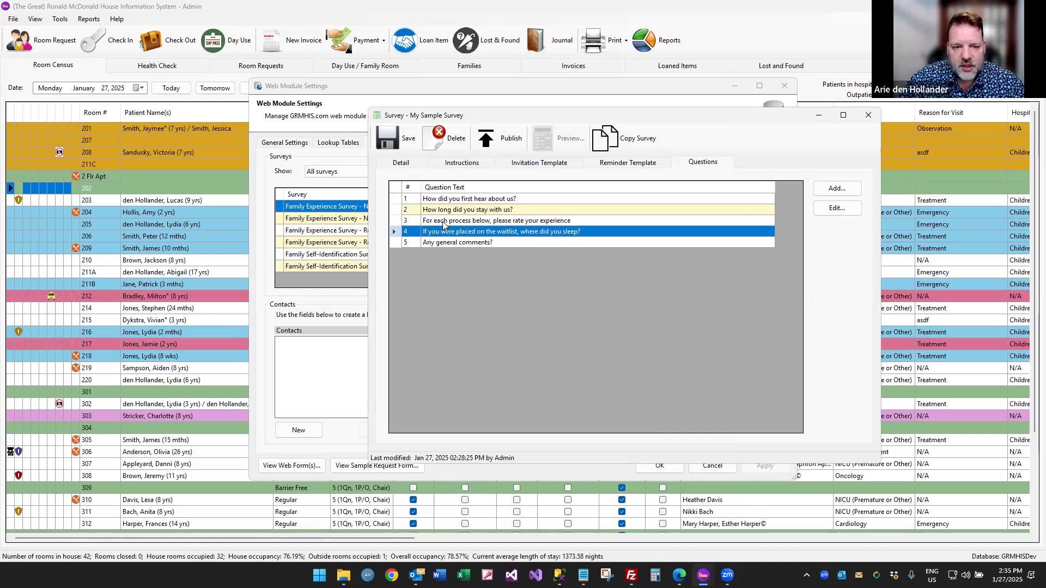
left_click(410, 143)
left_click(833, 194)
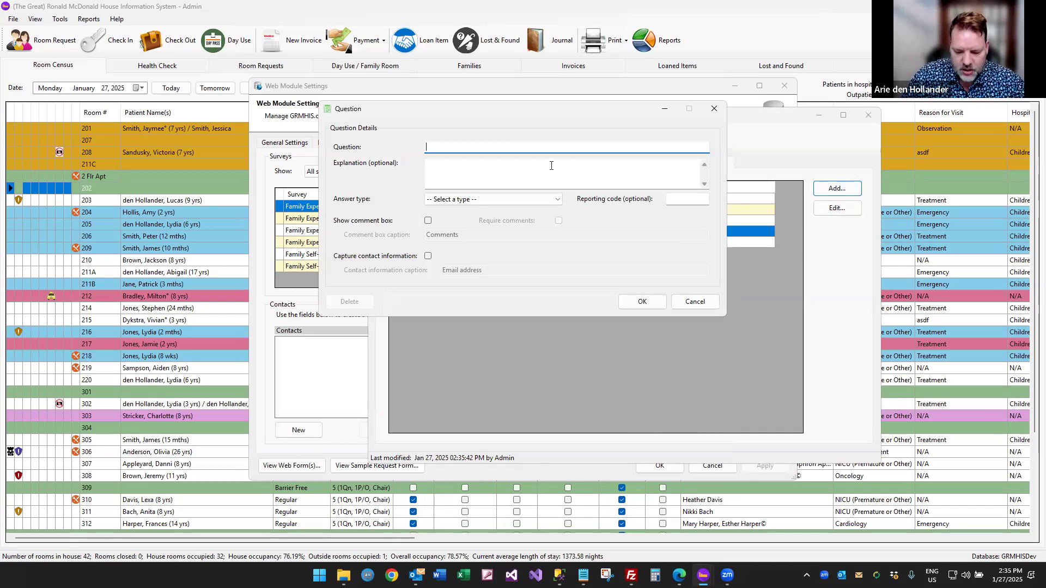
Enter 'Would you be interested in becoming an ambassador?' with an explanation asking for Yes and an email address.
type("Would you be int")
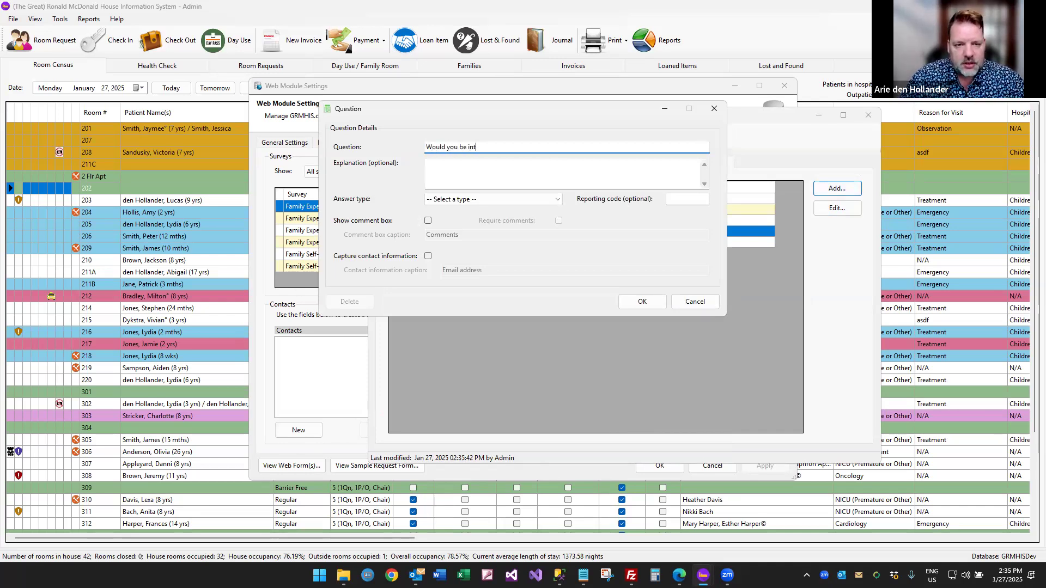
type("erested in becoming a")
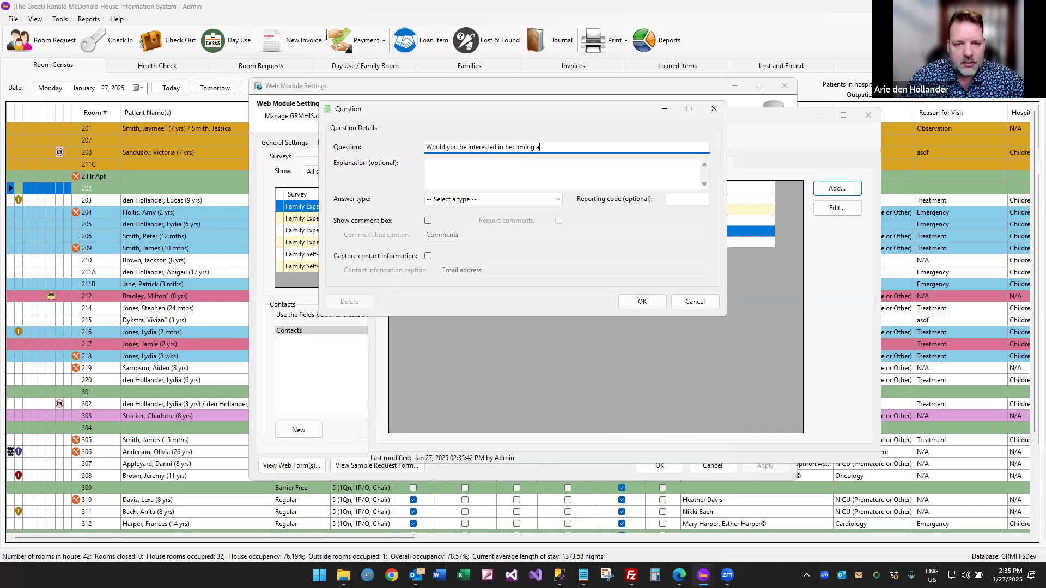
type("n ambassador?")
key("Tab")
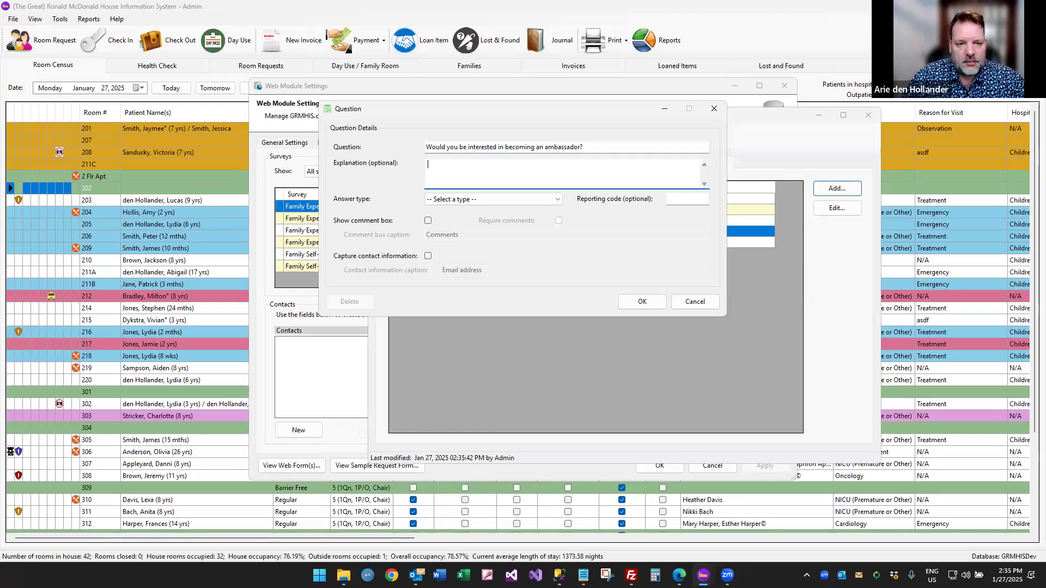
type("If you are interested, please ")
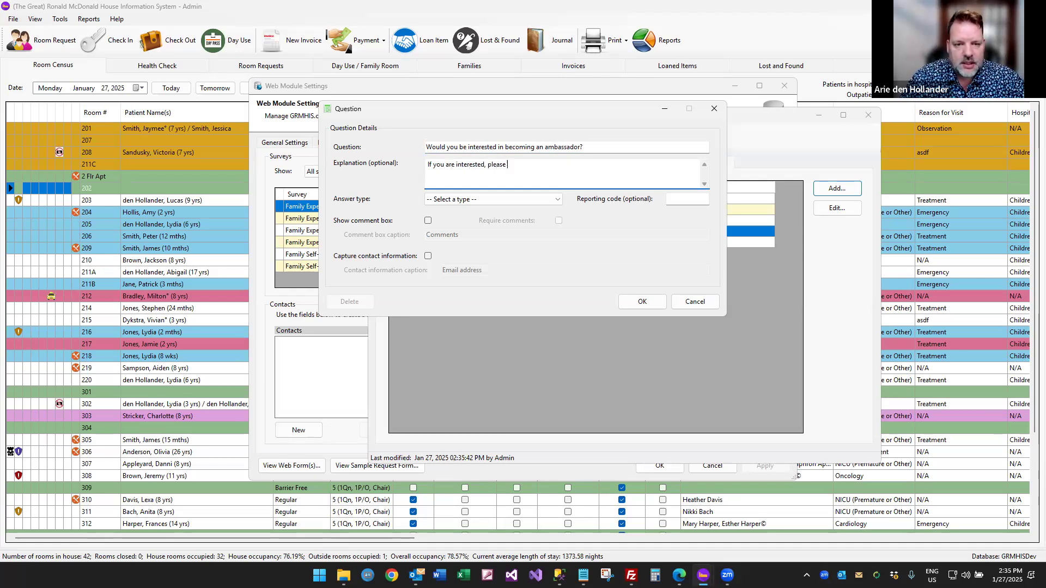
type("select yes, and provide your email addres")
type("se note that your email address will not be linked to your answer")
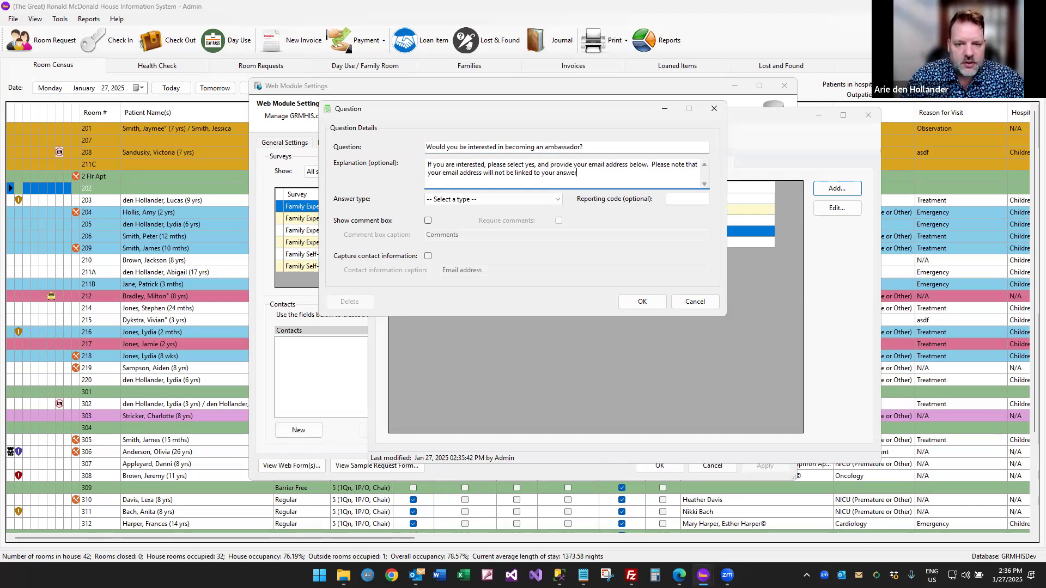
type("your answers will still be an")
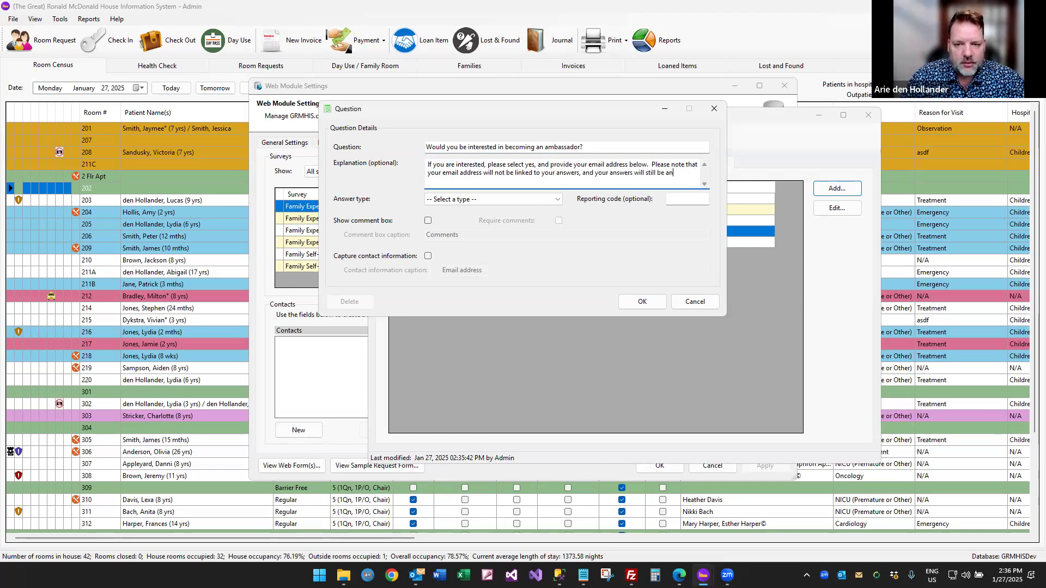
type("ous.")
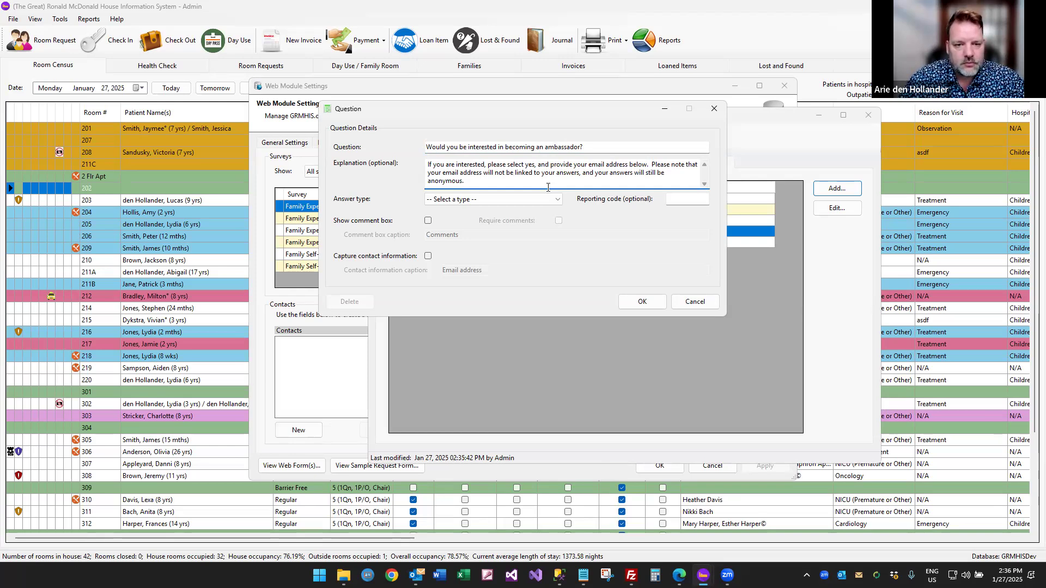
Give it multiple-choice answers Yes and No, collect contact information, and save it as question 6.
left_click(539, 200)
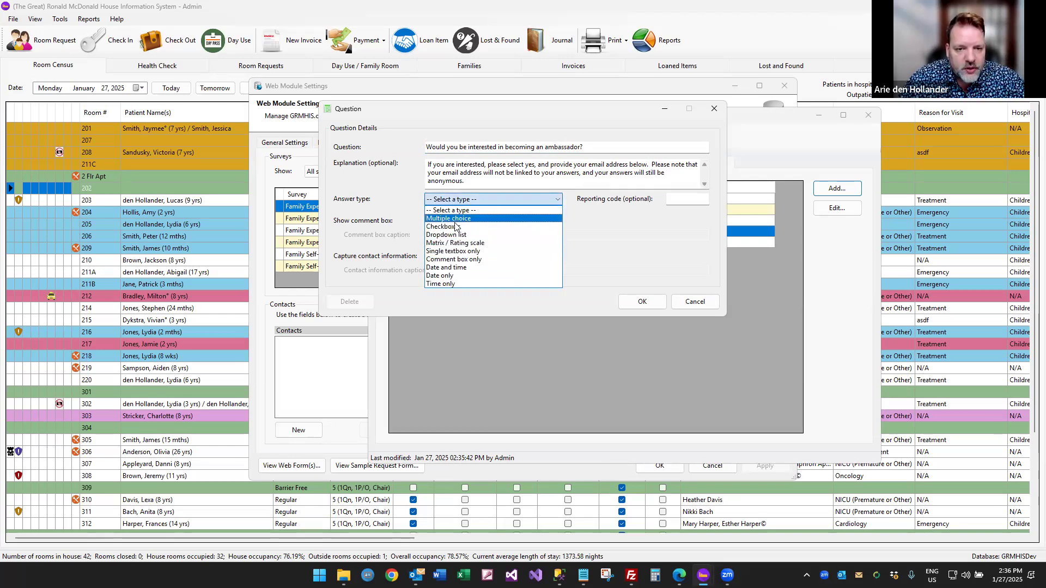
left_click(435, 218)
left_click(408, 333)
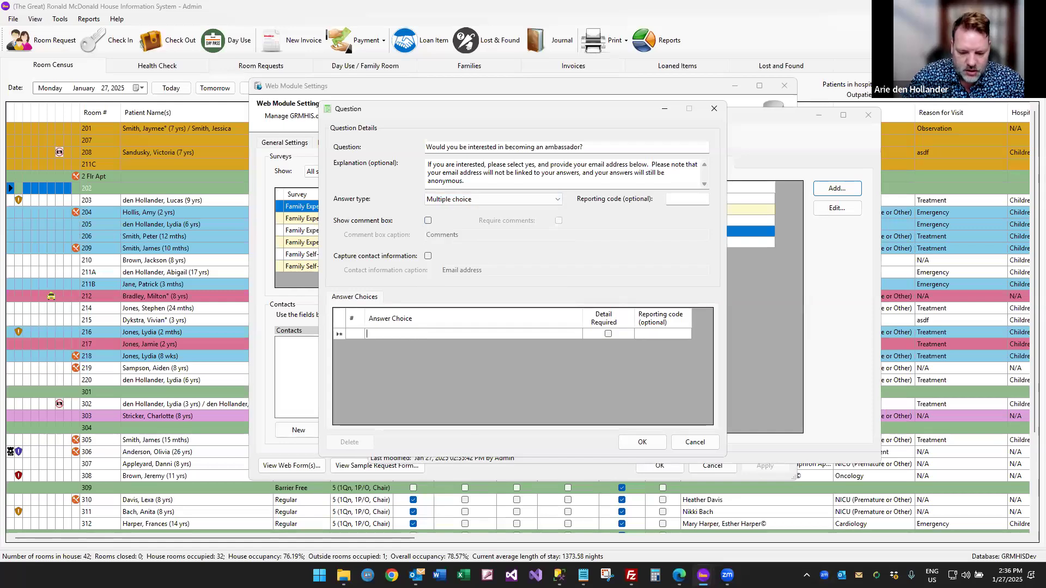
type("Yes")
key("Tab")
key("Tab")
key("Tab")
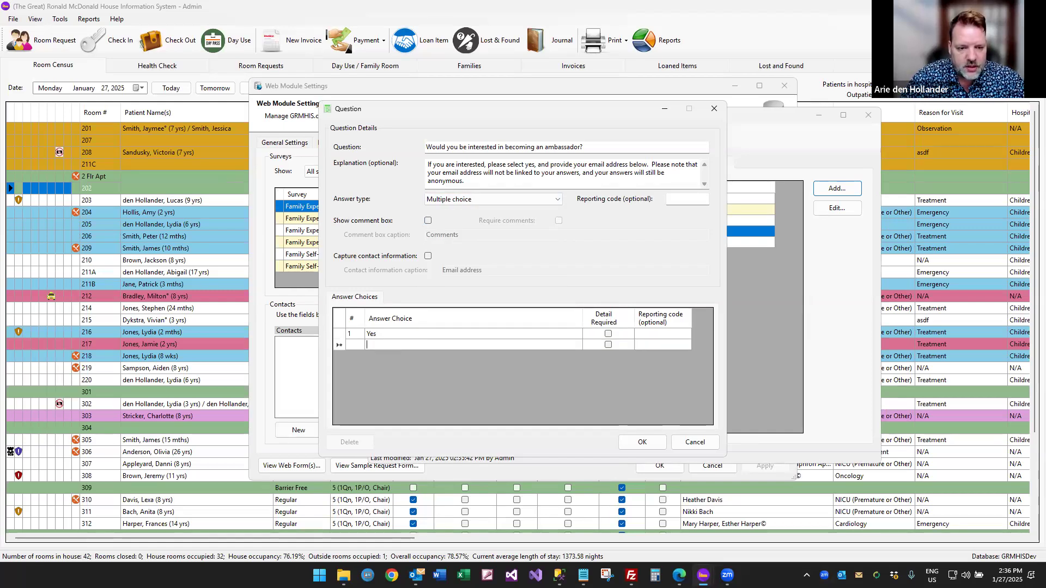
type("No")
key("Tab")
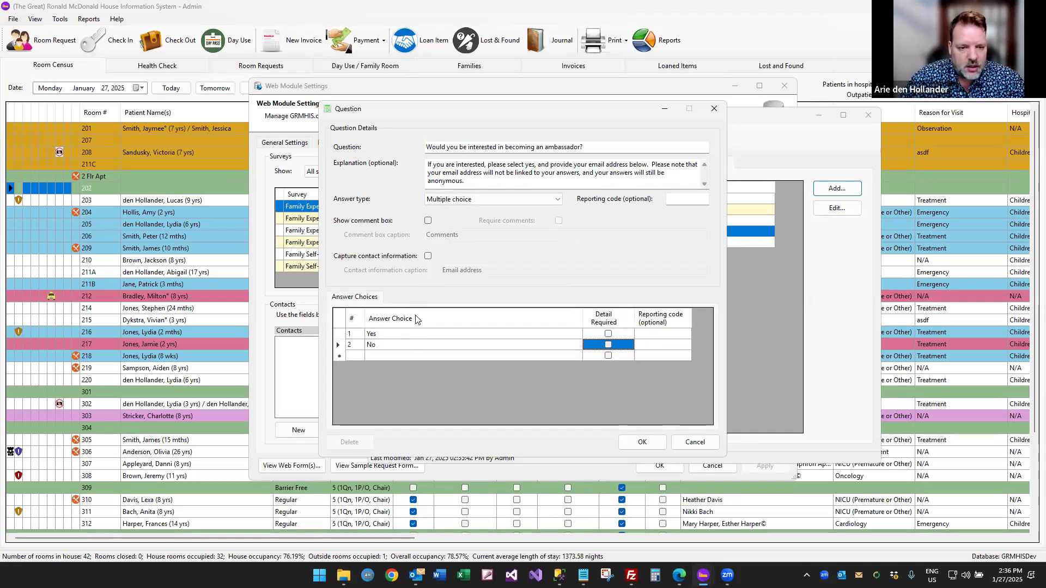
left_click(428, 256)
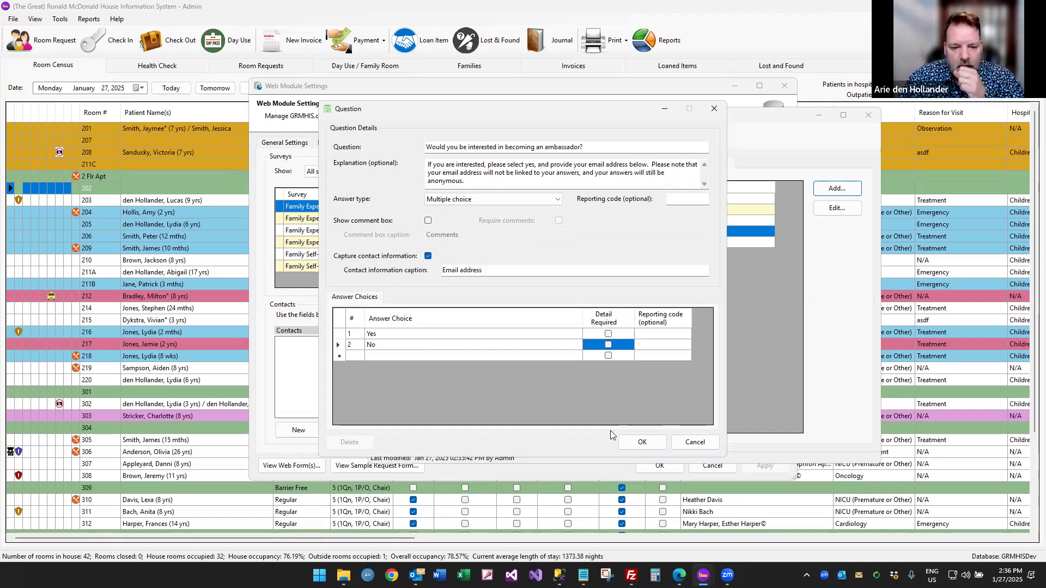
left_click(643, 442)
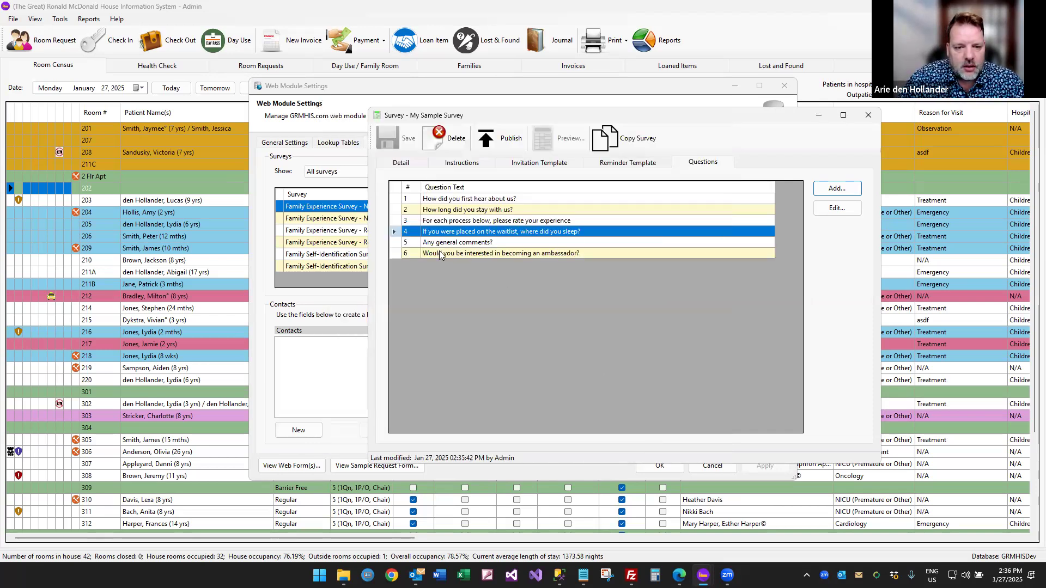
left_click(441, 254)
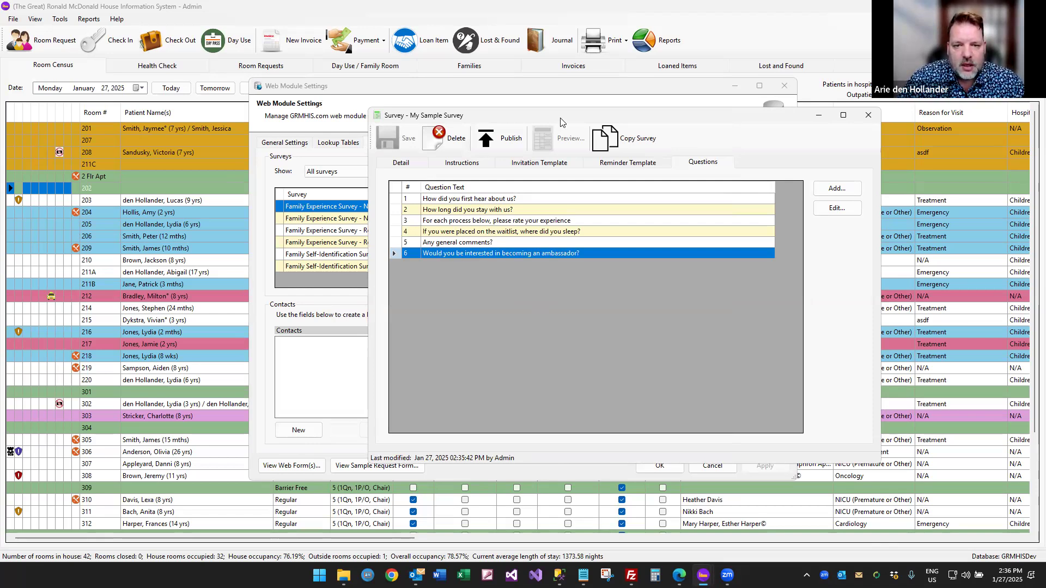
Publish My Sample Survey, confirm it, and bring up its browser preview.
left_click_drag(561, 121, 534, 120)
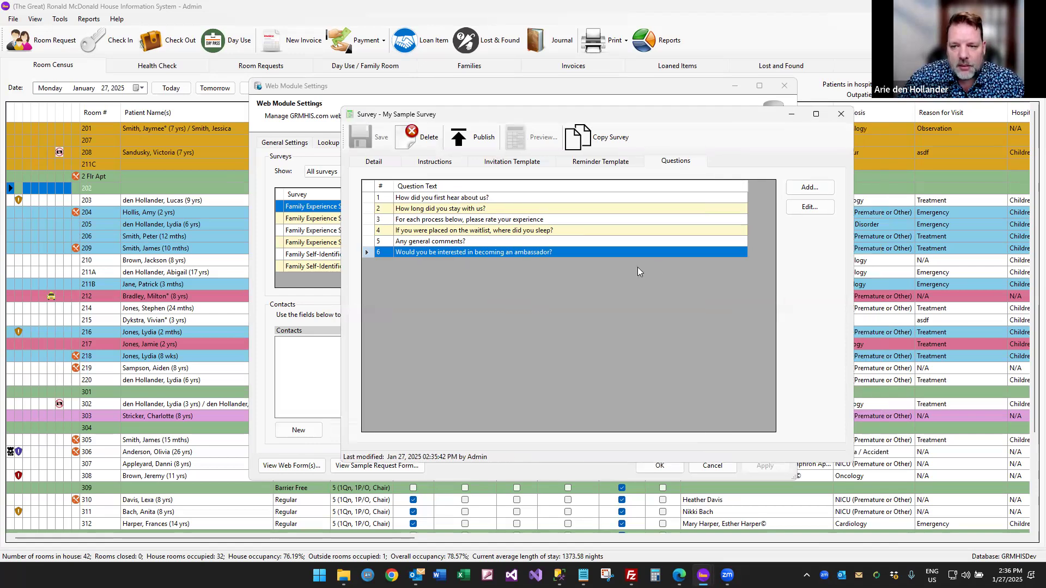
left_click(470, 142)
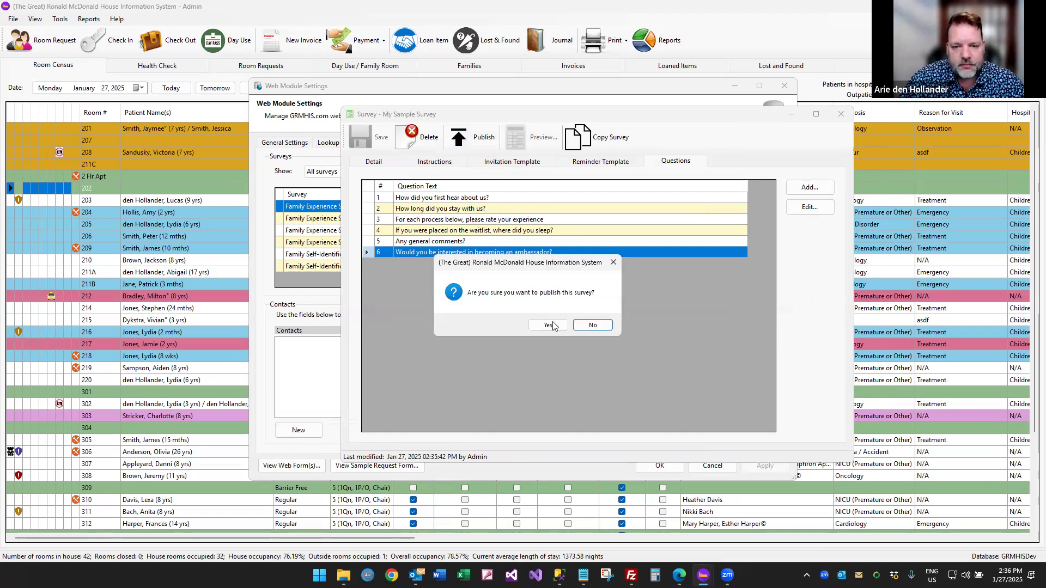
left_click(548, 326)
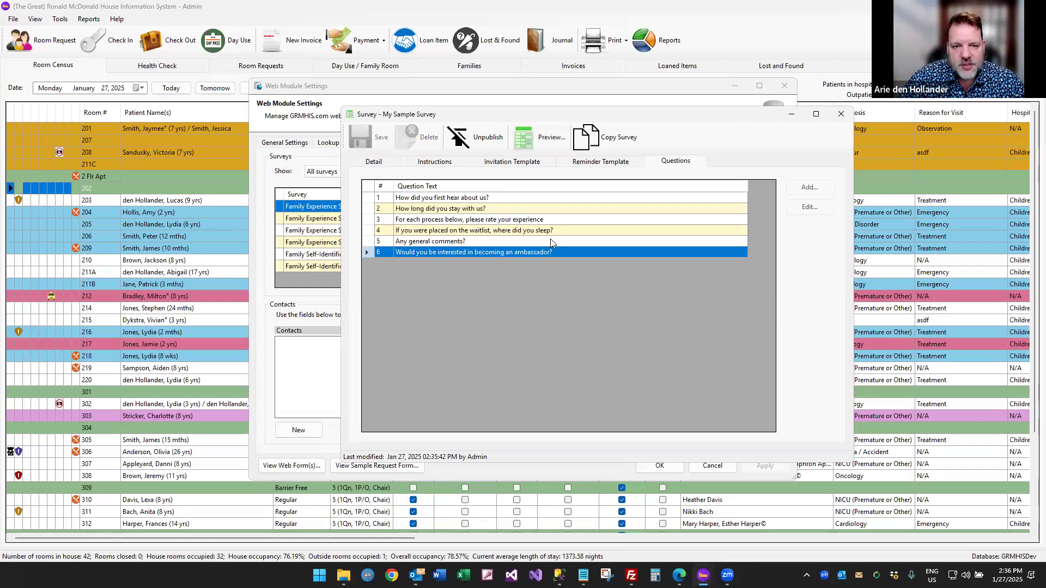
left_click(536, 141)
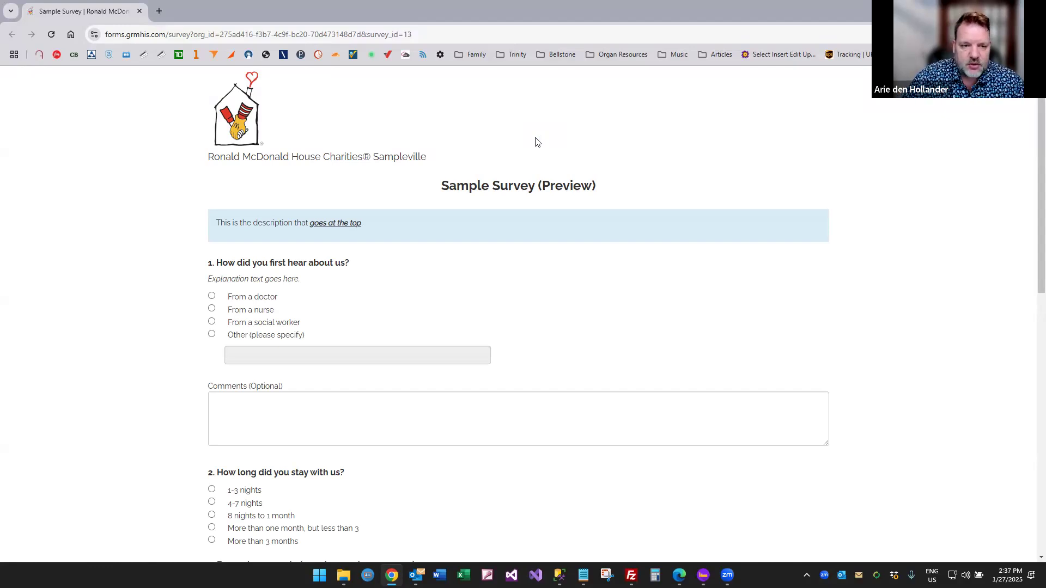
Scroll through the Sample Survey preview, then view the survey's description texts in GRMHIS.
scroll(528, 228, "down", 10)
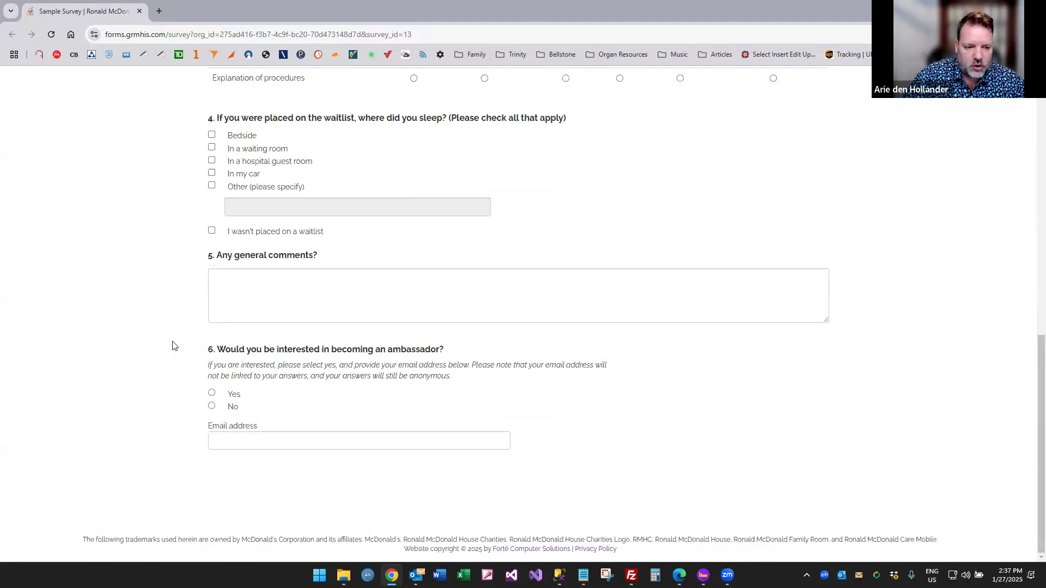
scroll(366, 316, "up", 7)
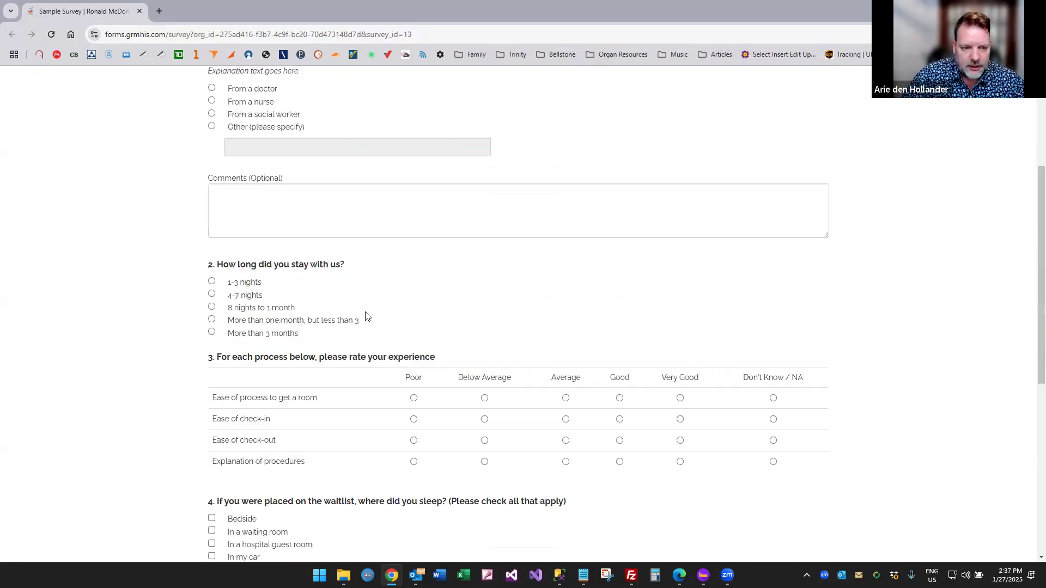
scroll(366, 316, "up", 4)
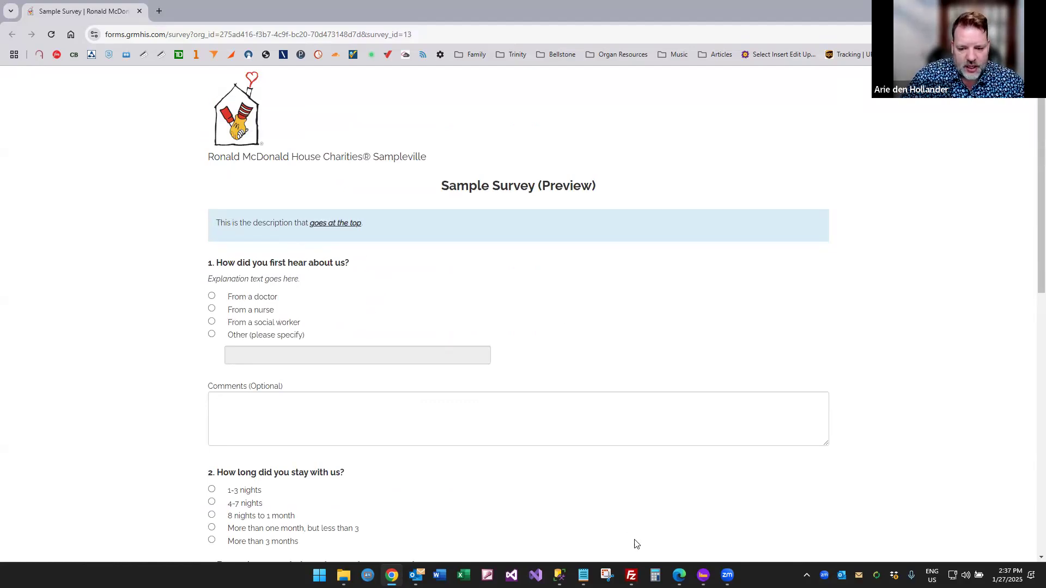
mouse_move(703, 574)
left_click(786, 521)
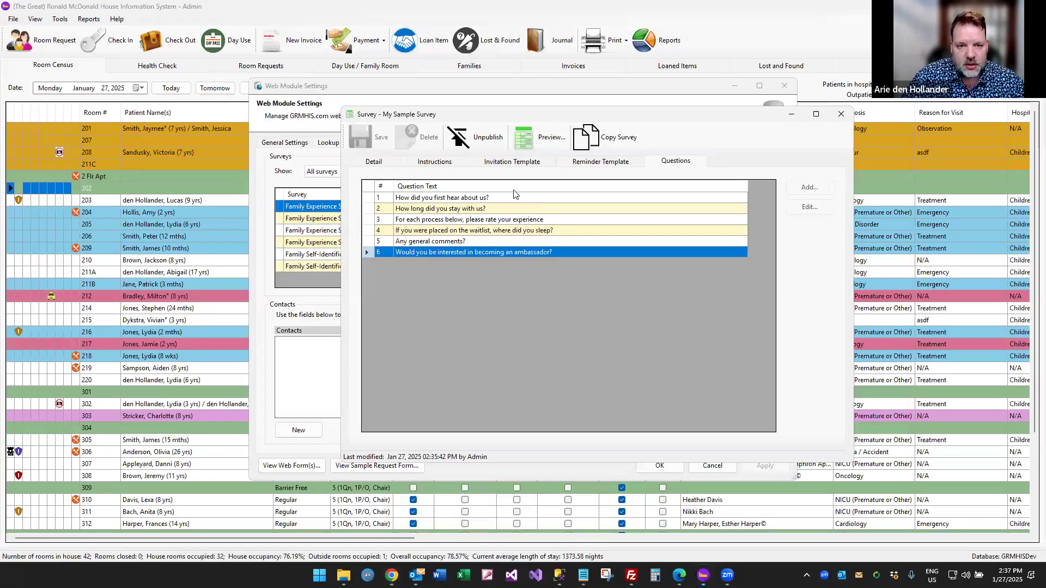
left_click(447, 163)
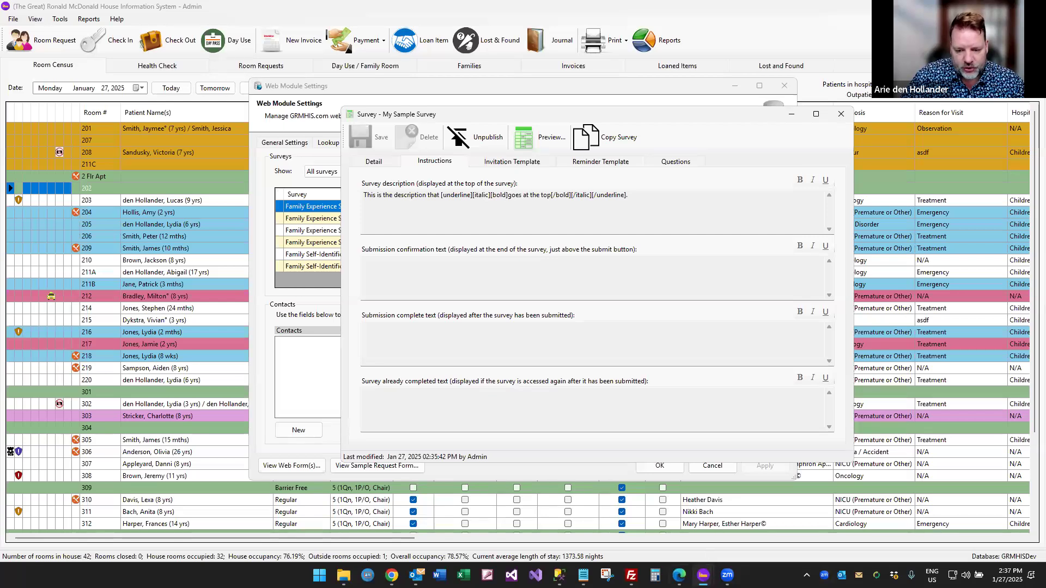
Check the formatted heading and question 1 explanation in the preview, then return to the question list.
left_click(391, 576)
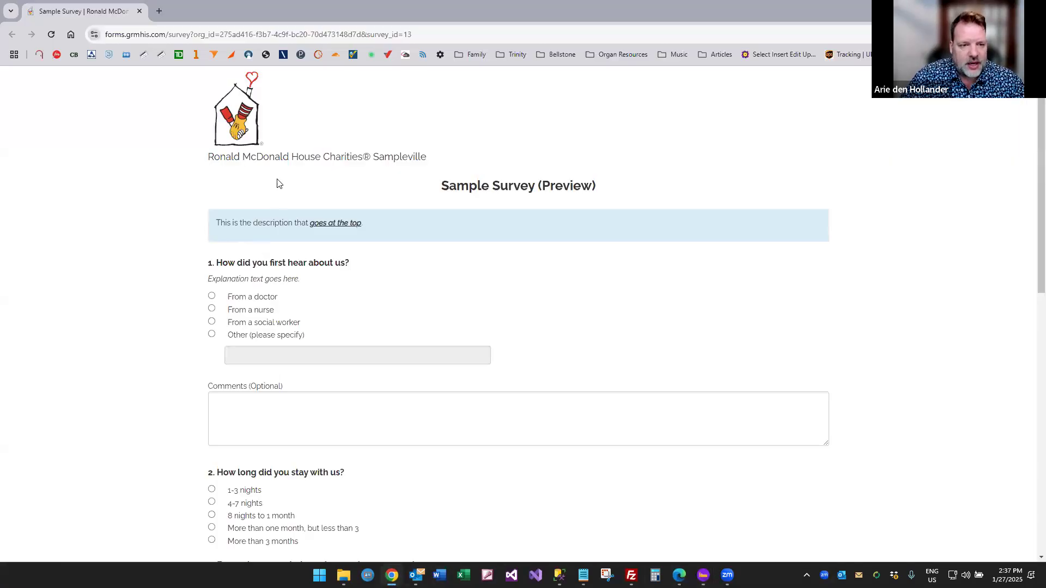
left_click_drag(309, 224, 368, 224)
left_click(368, 224)
scroll(308, 256, "down", 1)
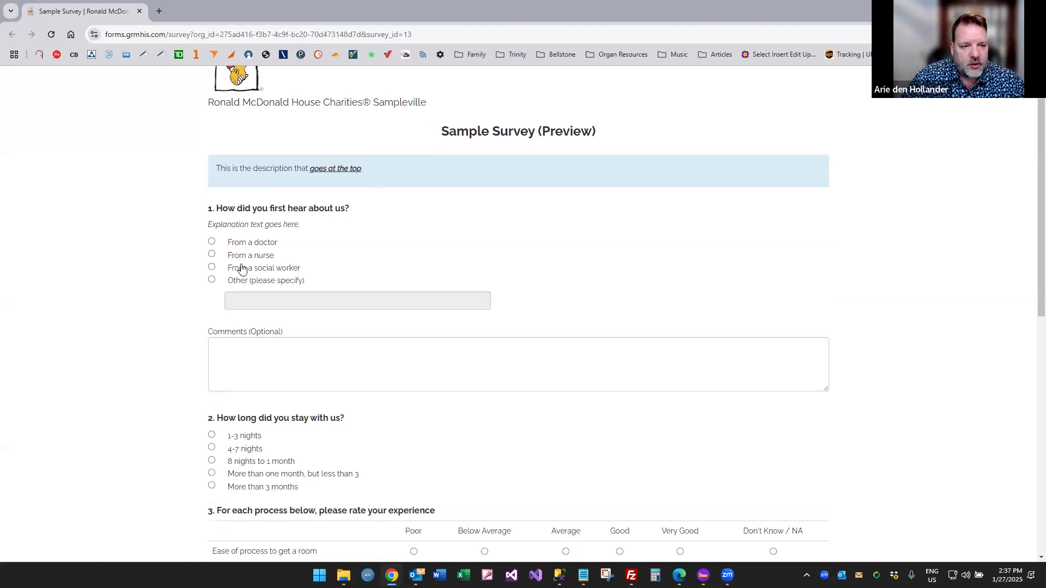
scroll(235, 248, "down", 1)
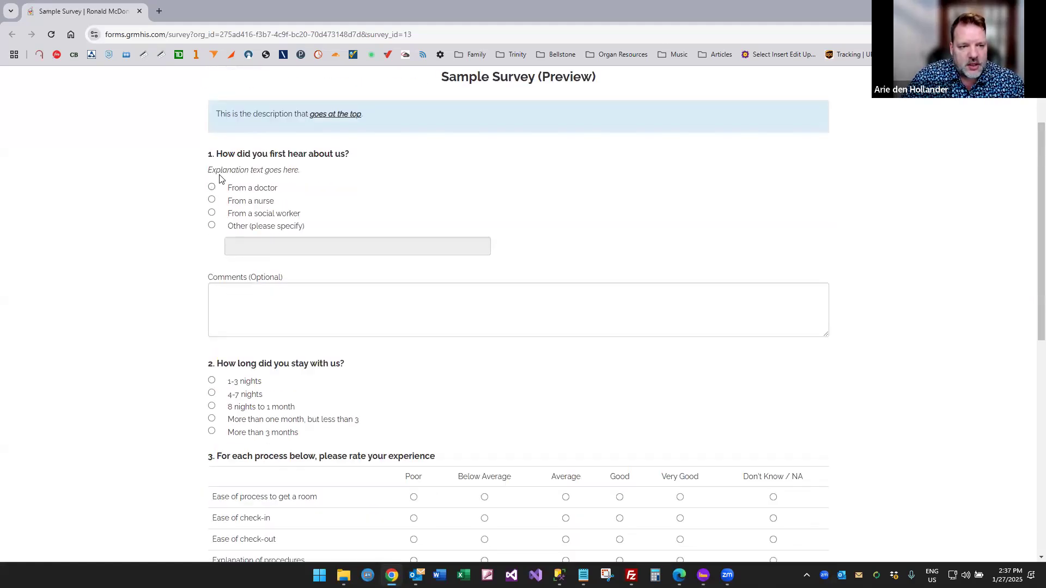
left_click_drag(208, 171, 301, 171)
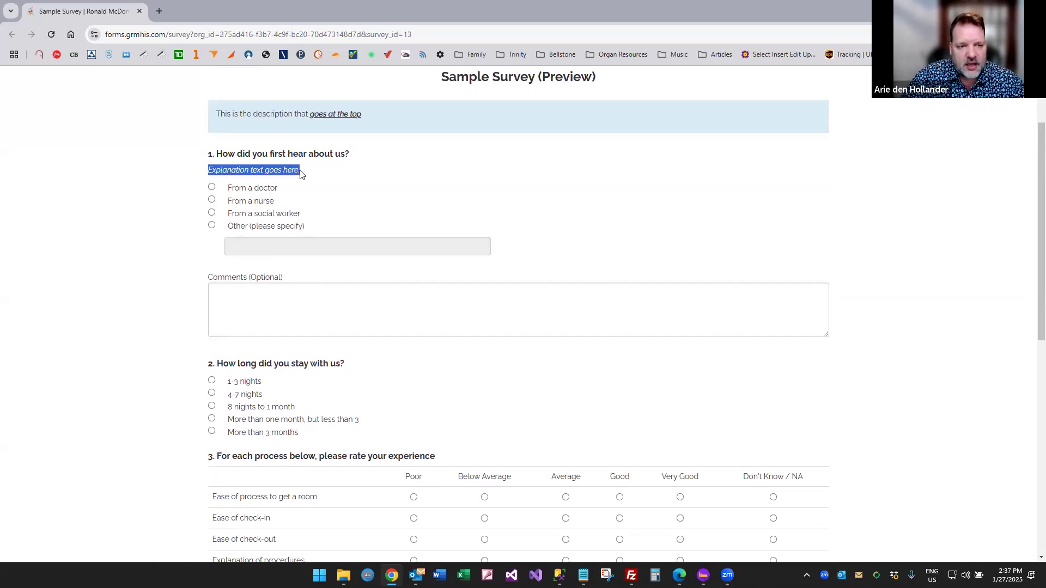
mouse_move(703, 575)
left_click(771, 528)
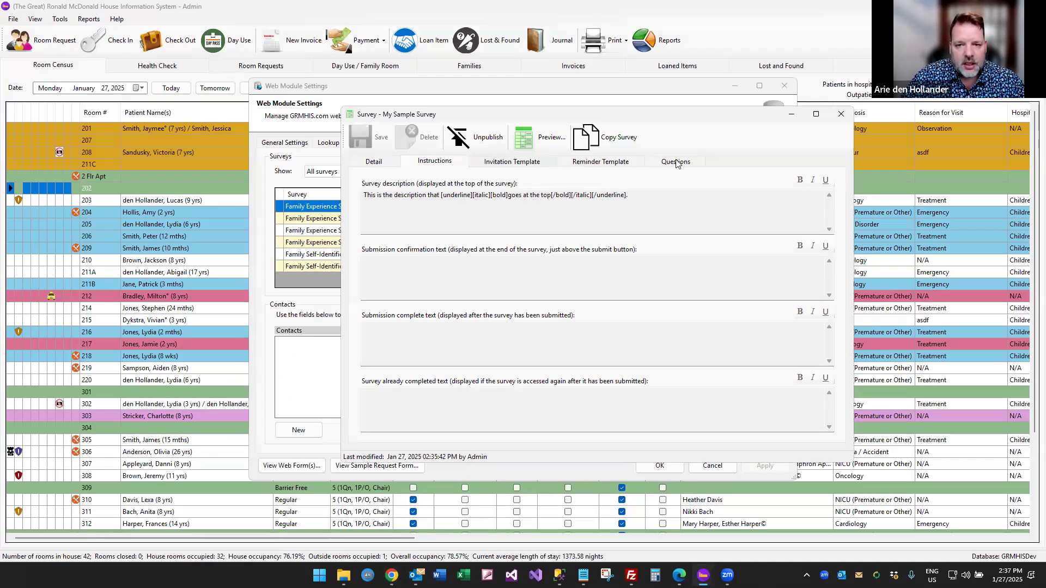
left_click(676, 161)
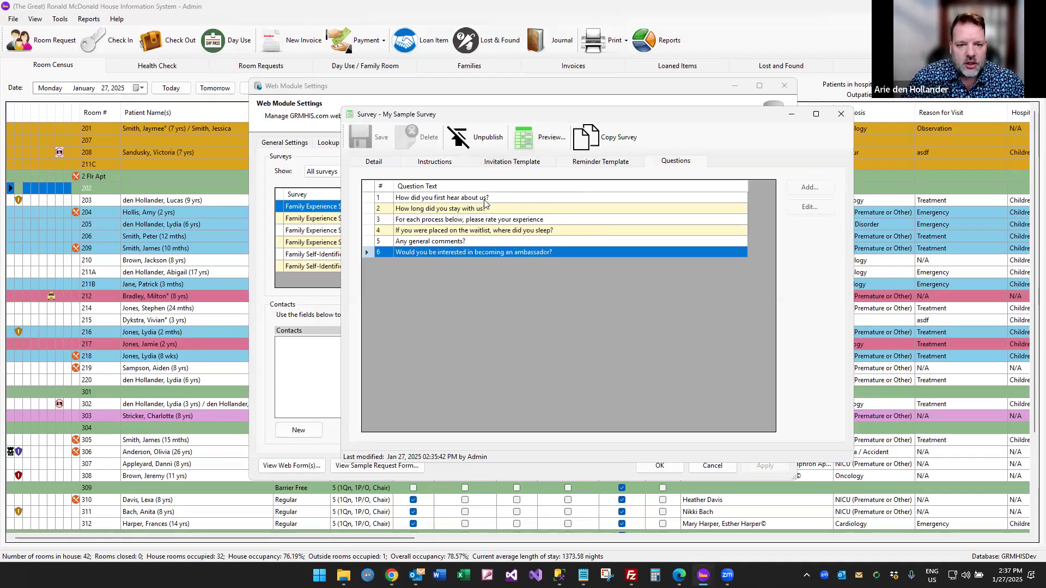
Unpublish My Sample Survey and open question 1 for editing.
left_click(474, 138)
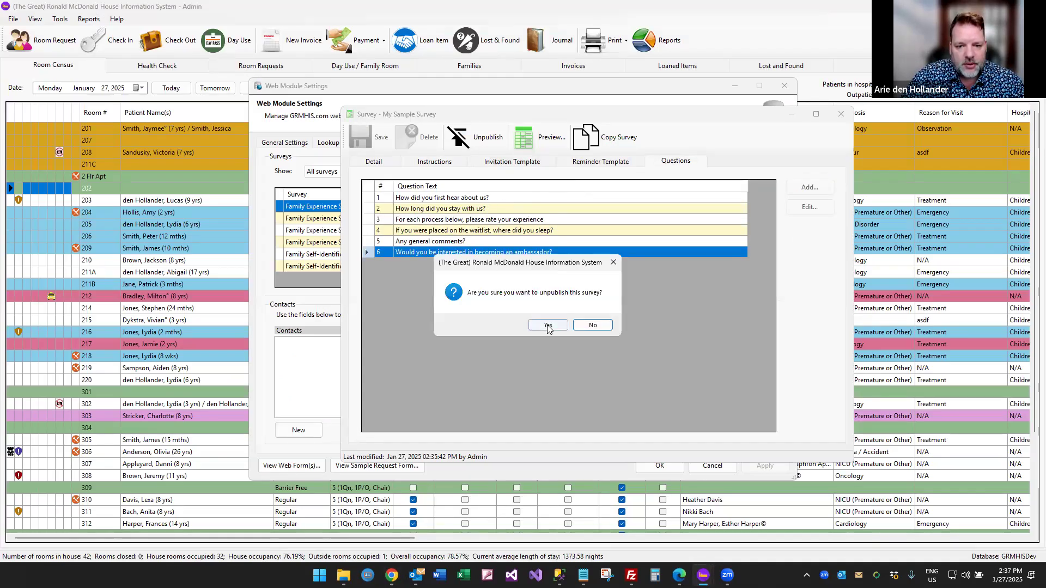
left_click(548, 325)
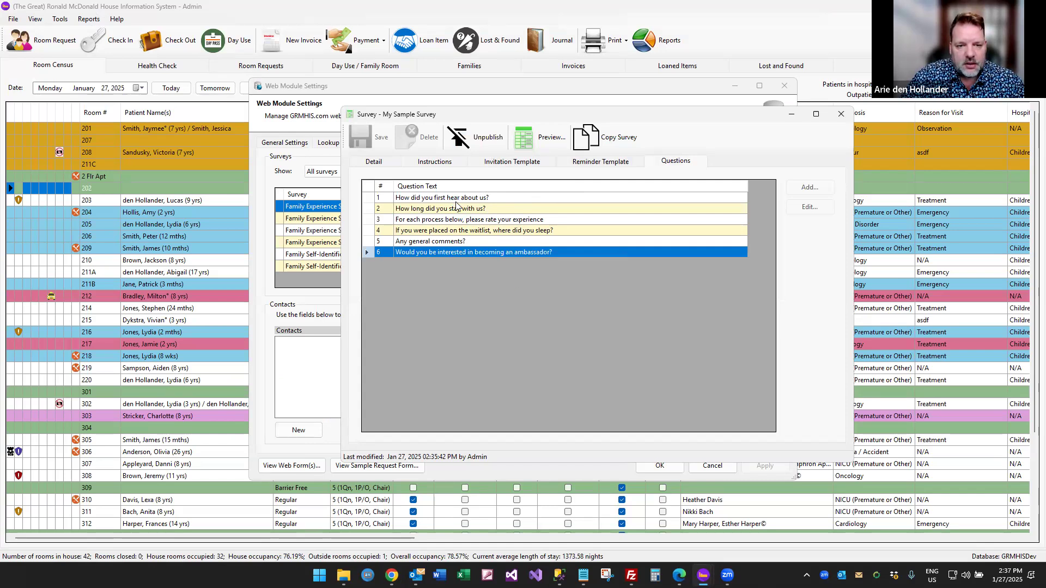
left_click(455, 198)
double_click(455, 197)
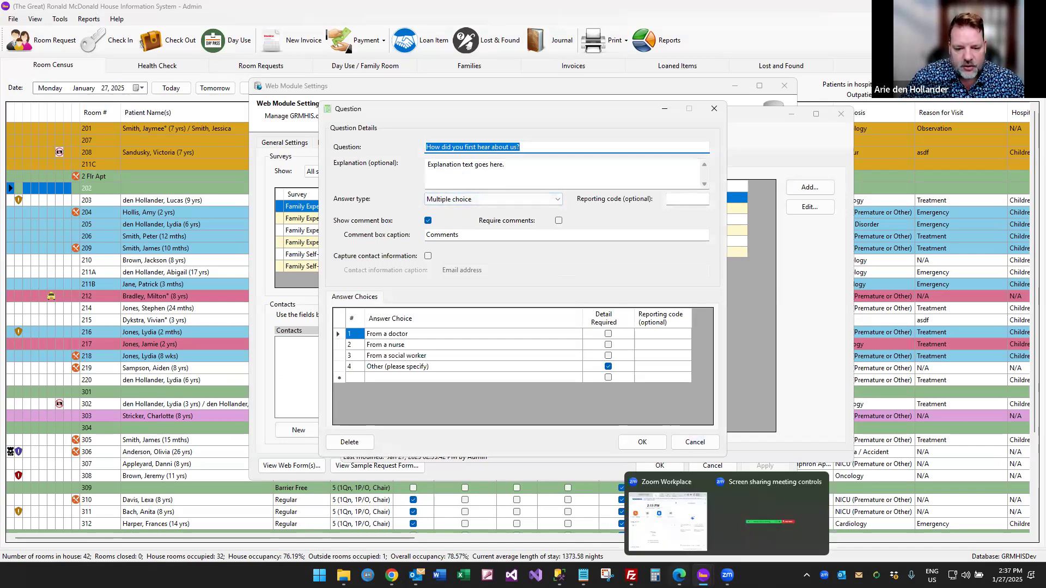
In the preview, answer question 1 with Other and tick all four location options for question 4.
left_click(401, 554)
triple_click(217, 172)
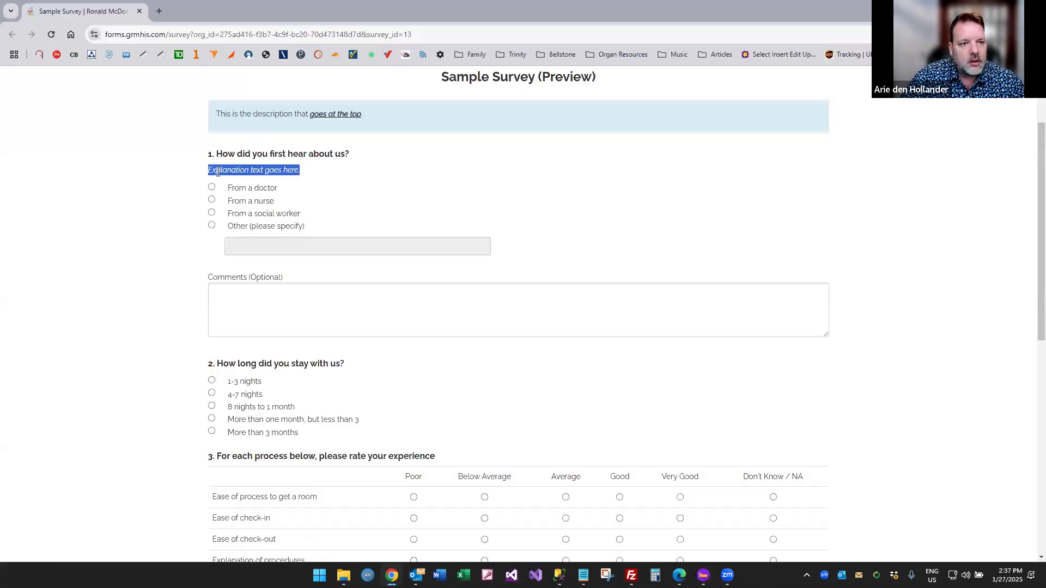
left_click(212, 225)
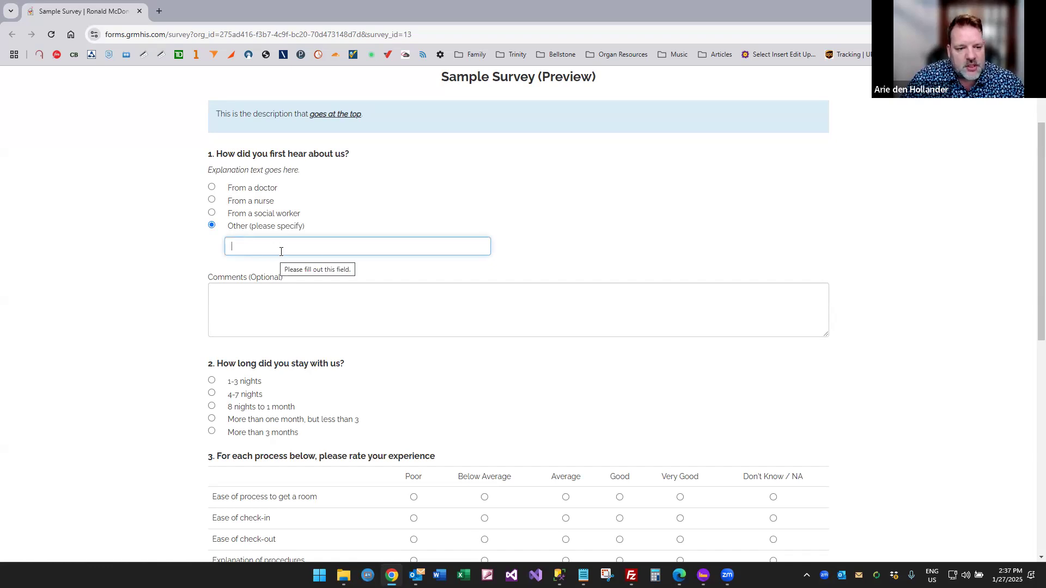
scroll(296, 247, "down", 3)
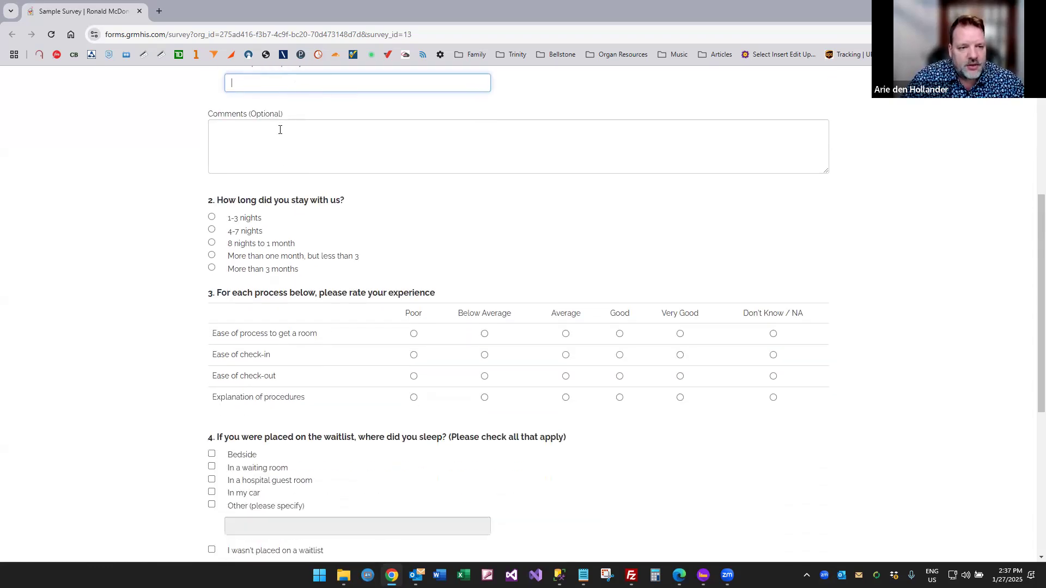
scroll(281, 150, "up", 2)
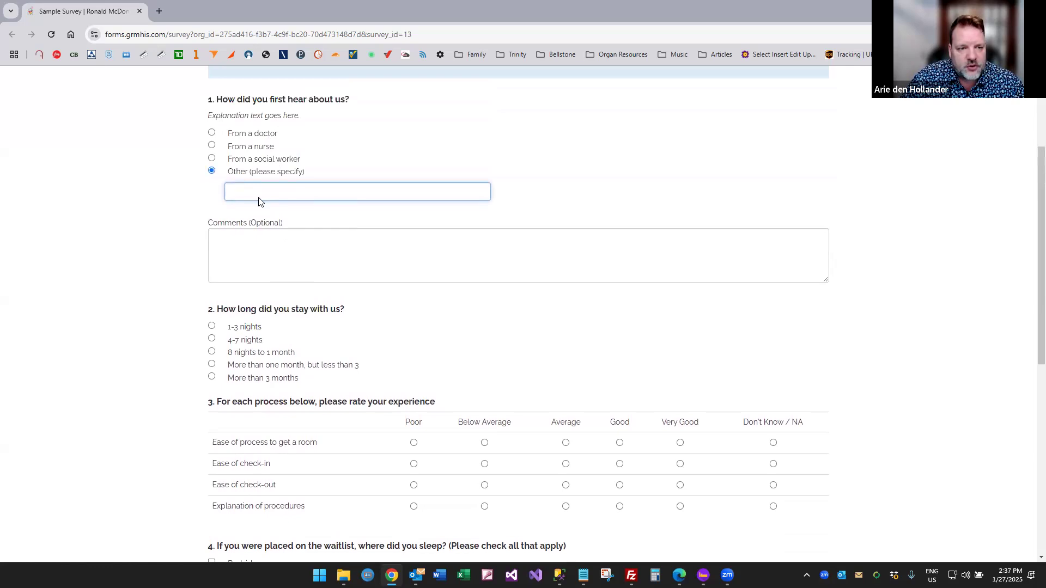
scroll(255, 242, "down", 2)
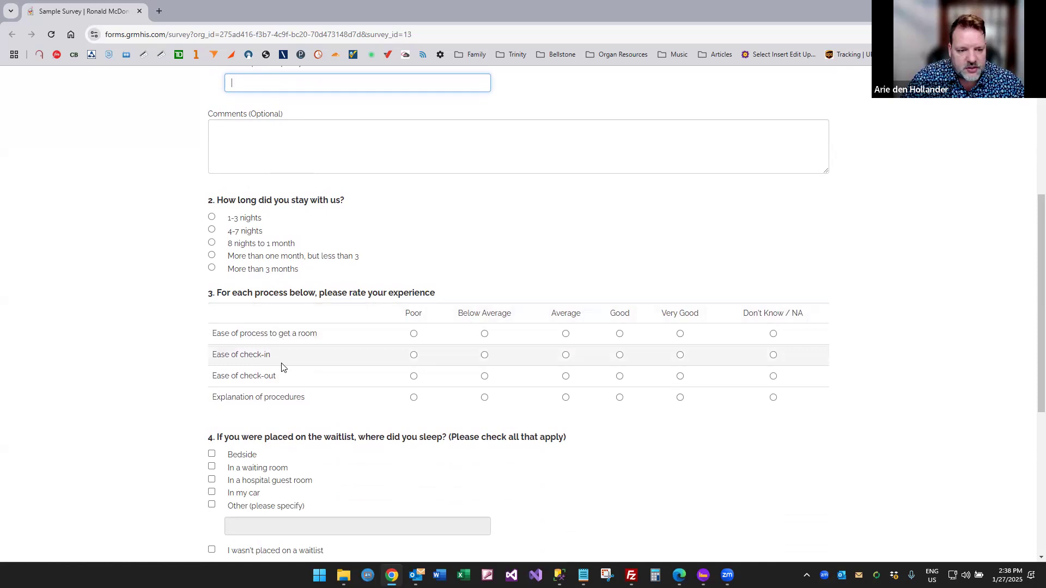
scroll(282, 368, "down", 4)
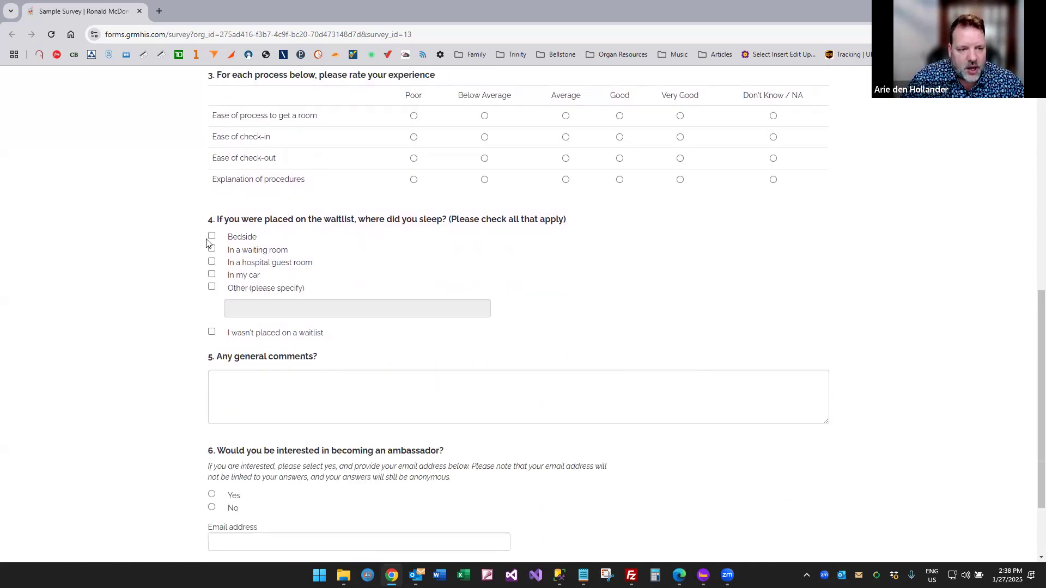
left_click(212, 236)
left_click(211, 248)
left_click(211, 262)
left_click(212, 274)
Try the question 2 choices, ending on More than 3 months.
scroll(289, 225, "up", 5)
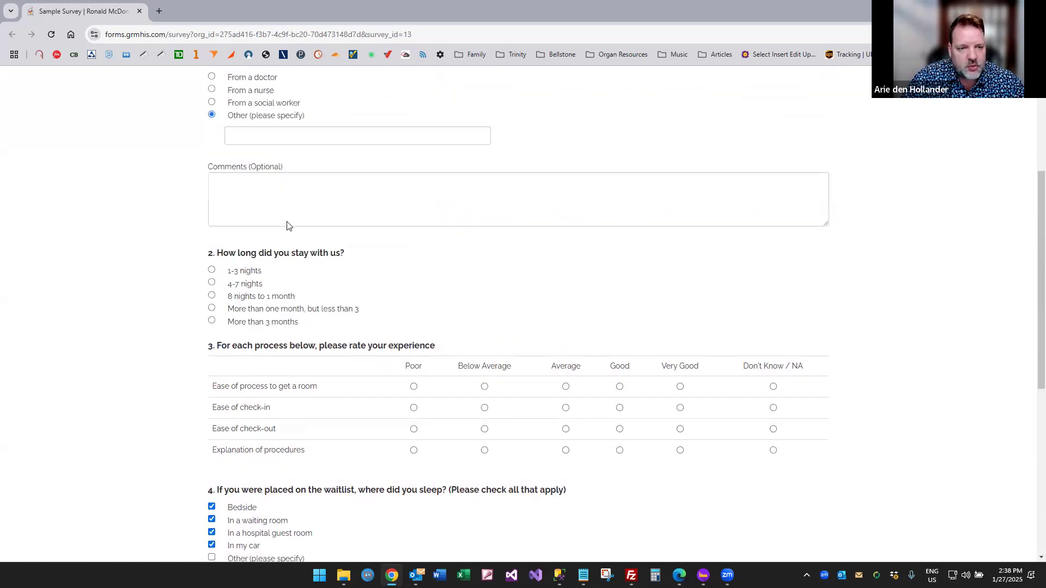
scroll(289, 226, "up", 2)
left_click(212, 381)
left_click(211, 393)
left_click(212, 406)
left_click(211, 418)
left_click(212, 431)
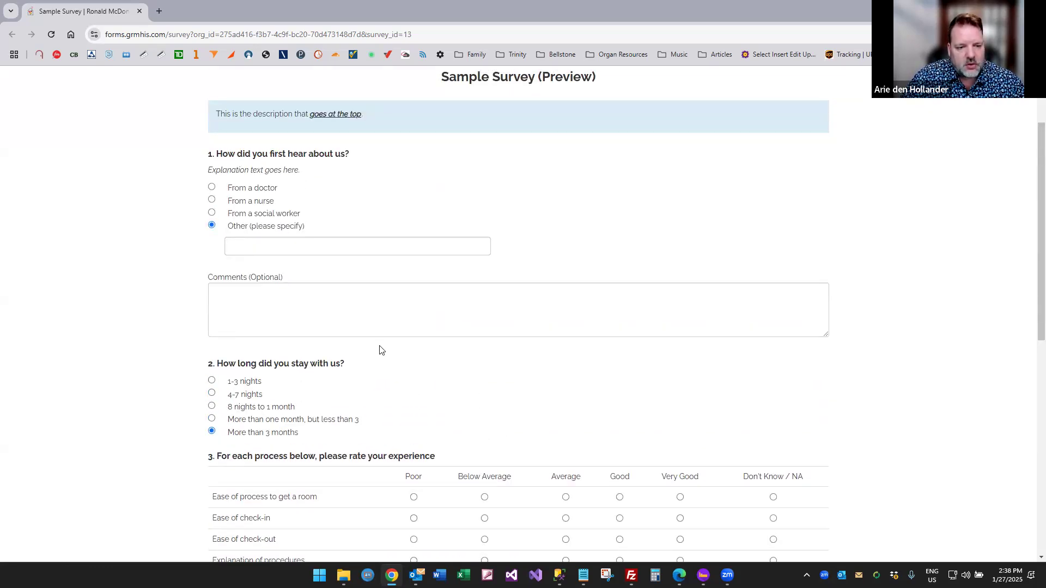
Answer Yes to becoming an ambassador and scroll back to the top of the survey.
scroll(379, 350, "down", 8)
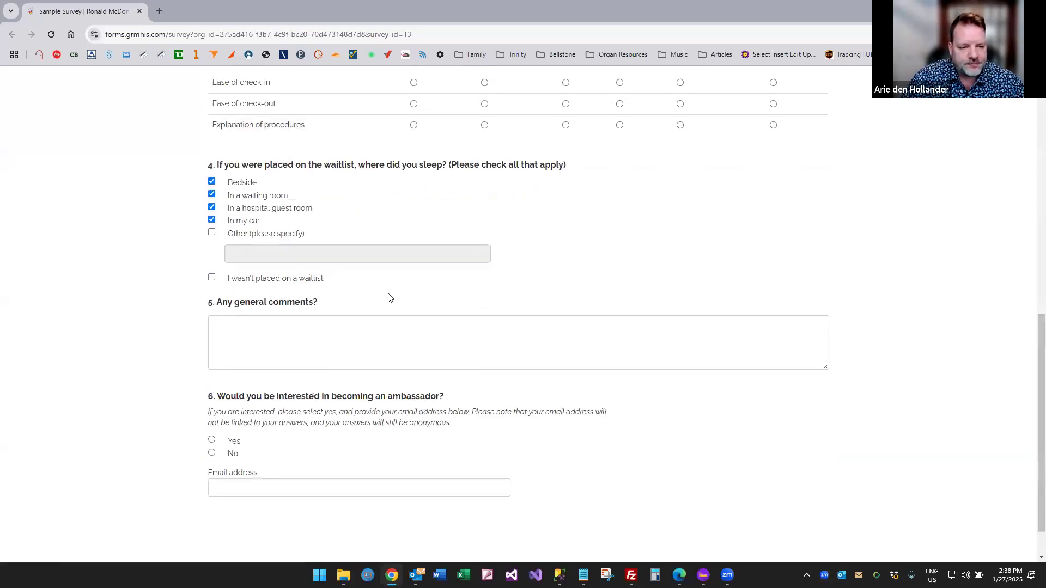
scroll(366, 305, "down", 1)
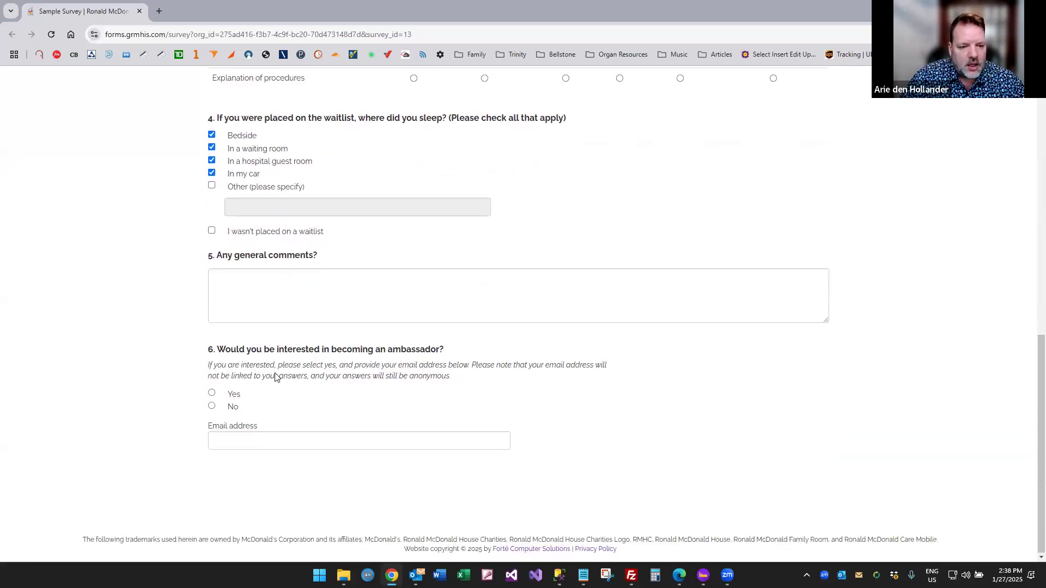
left_click(212, 406)
left_click(212, 393)
left_click(229, 441)
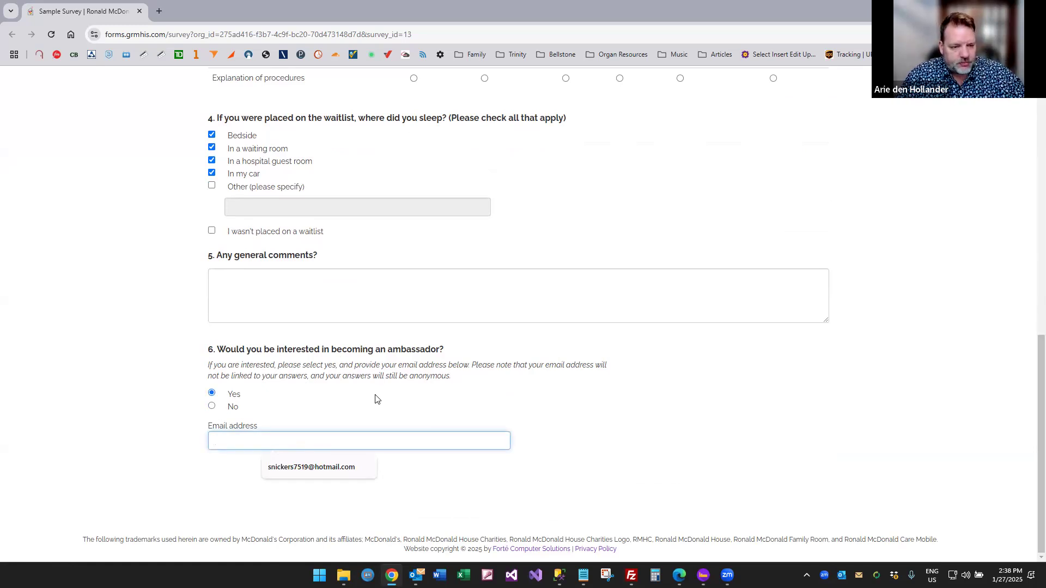
scroll(466, 280, "up", 5)
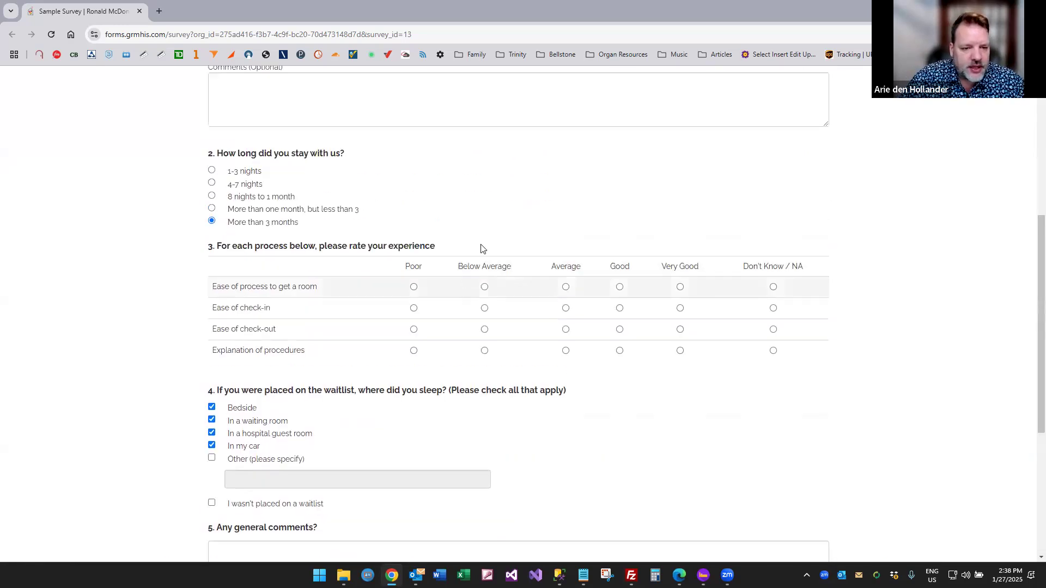
scroll(488, 248, "up", 6)
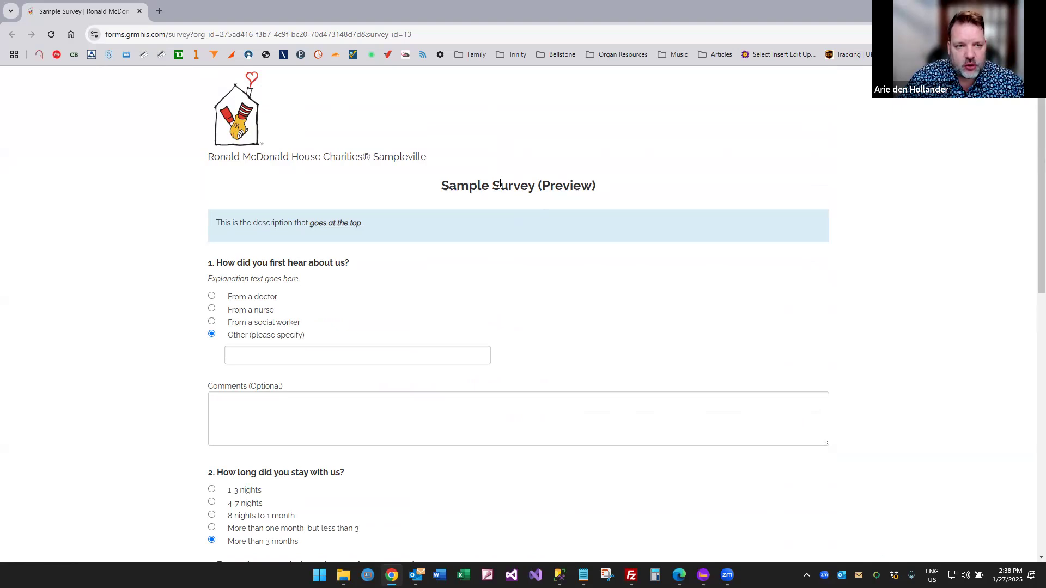
Discard the open question, republish My Sample Survey with confirmation, and close its window.
mouse_move(703, 576)
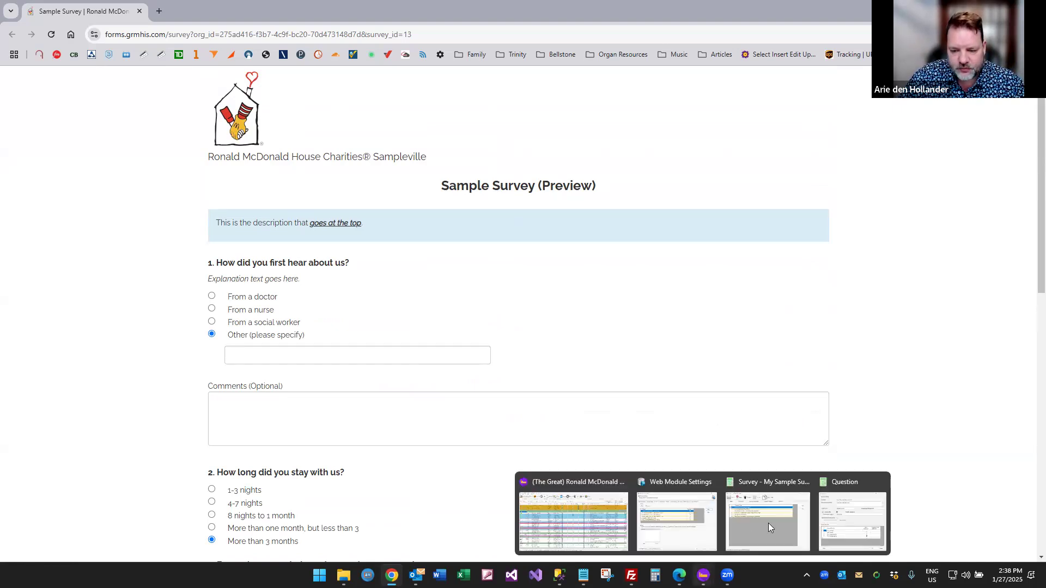
left_click(831, 512)
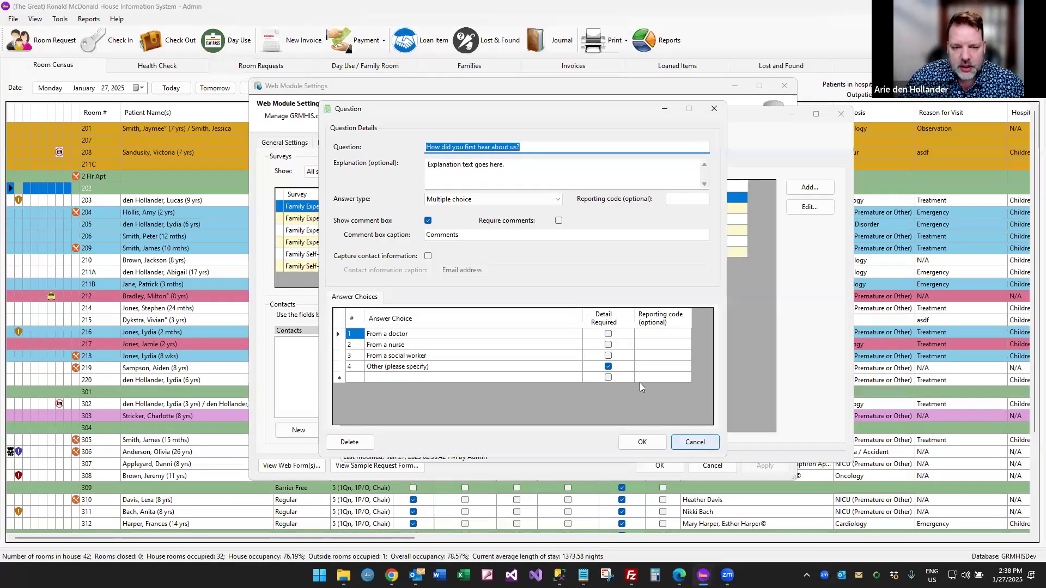
left_click(702, 442)
left_click(467, 143)
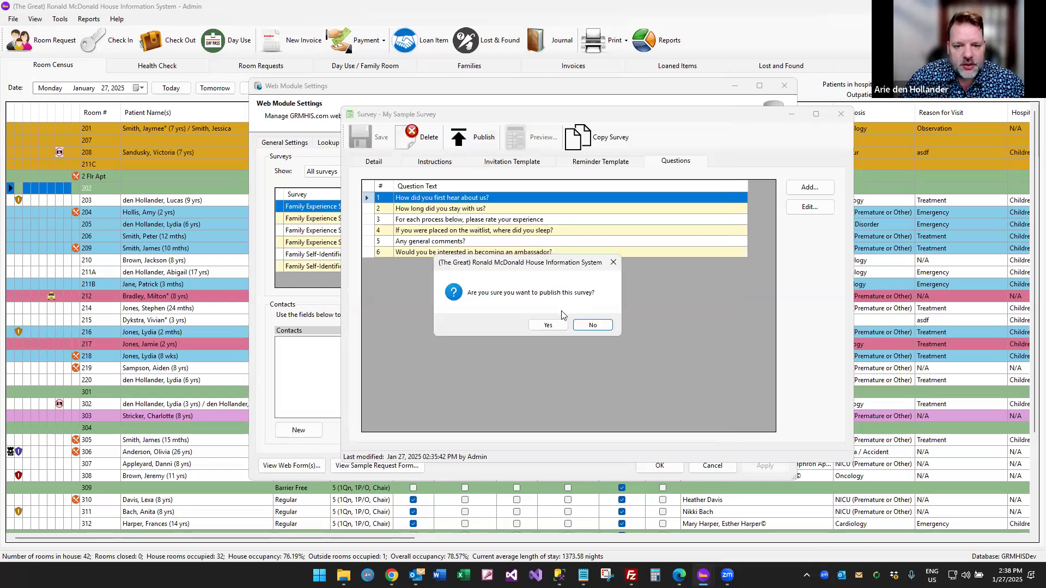
left_click(555, 325)
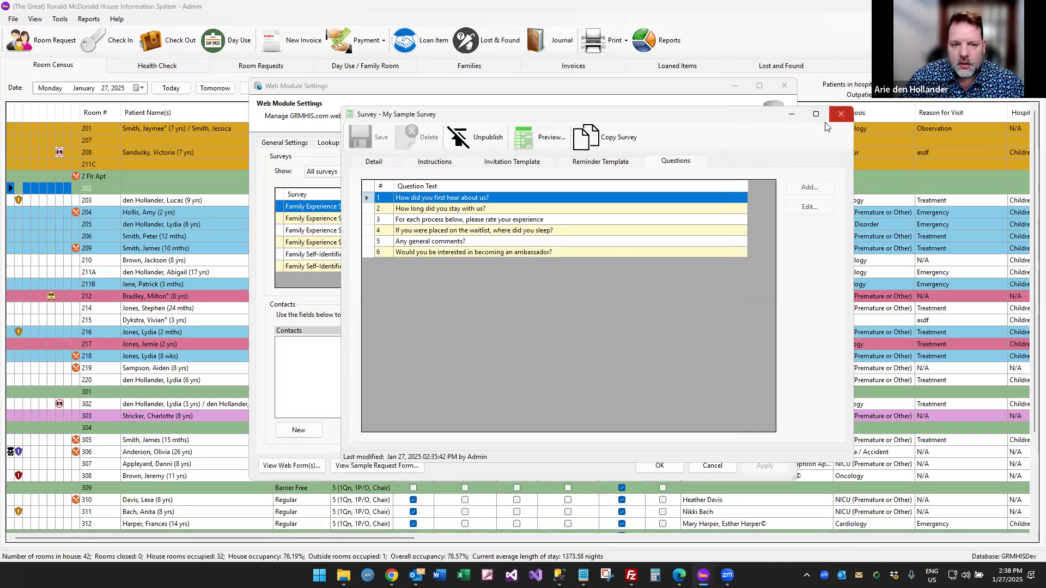
left_click(841, 114)
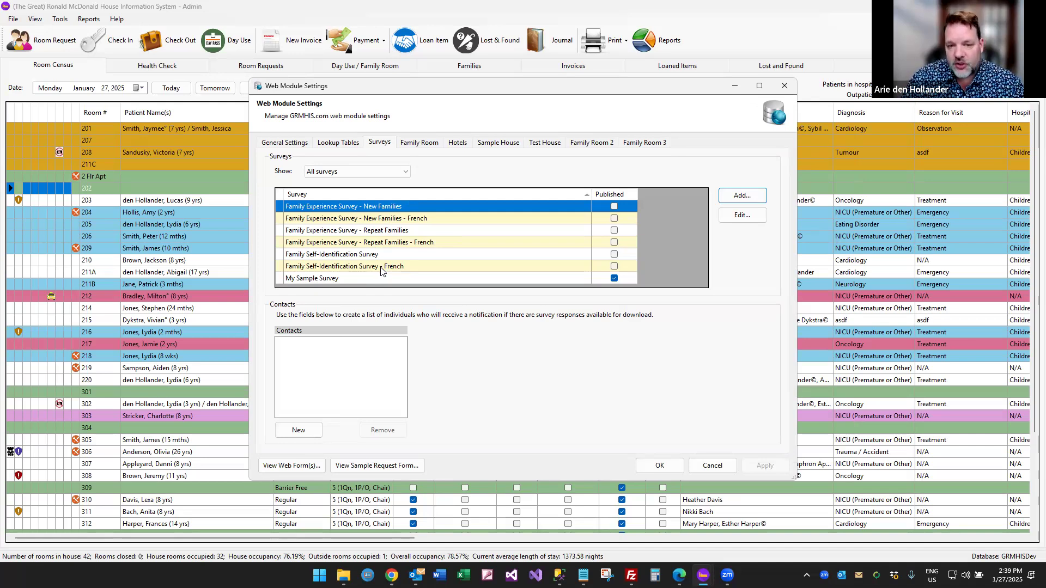
double_click(348, 280)
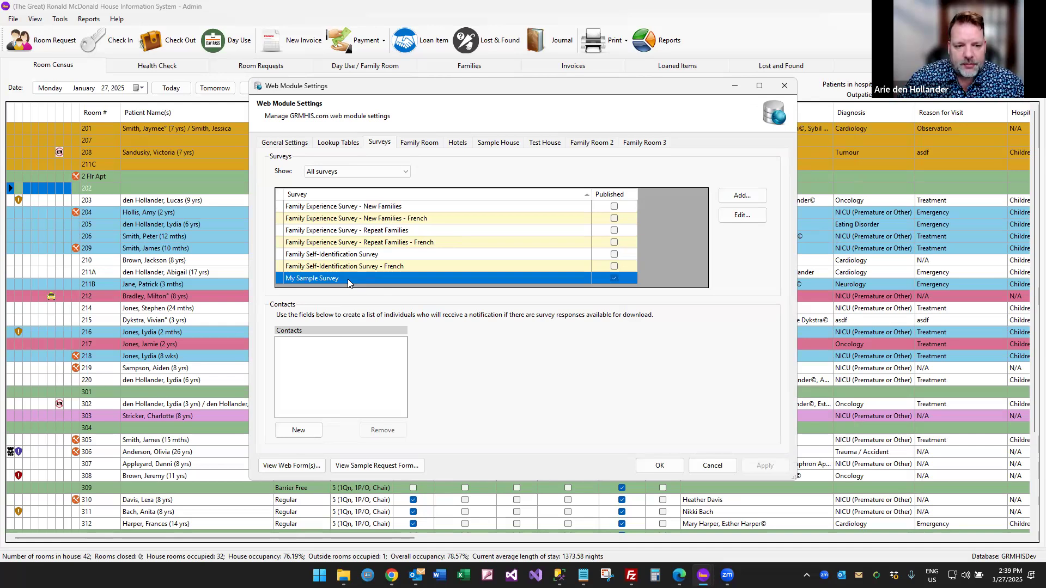
left_click(523, 133)
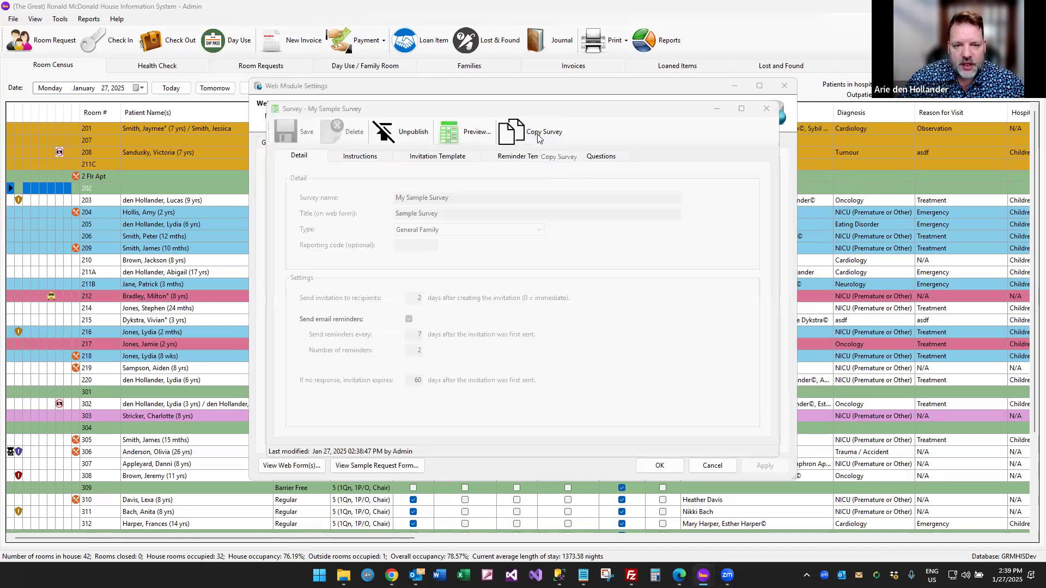
left_click(558, 326)
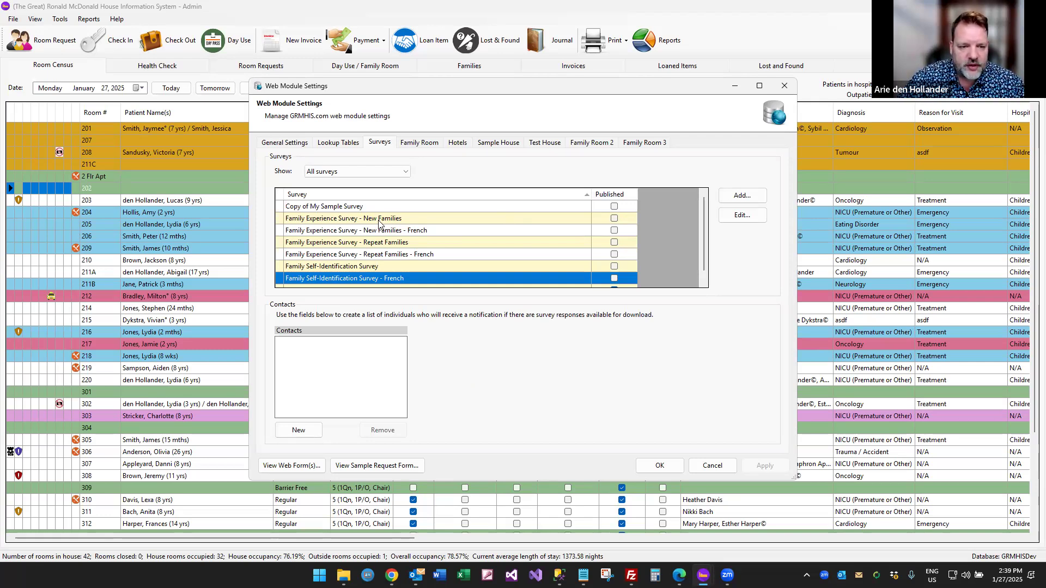
double_click(328, 207)
left_click(341, 133)
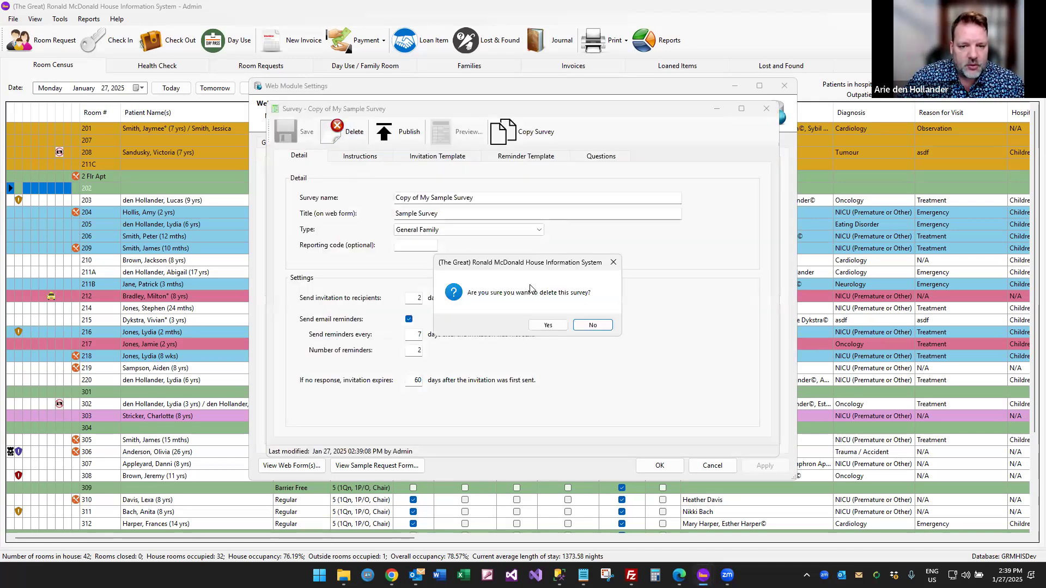
left_click(543, 322)
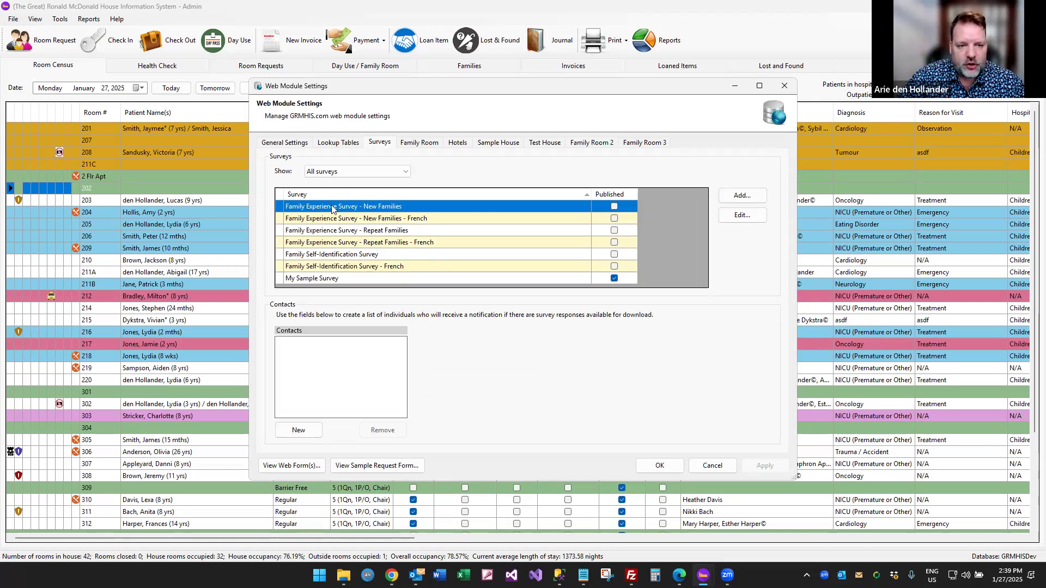
double_click(333, 208)
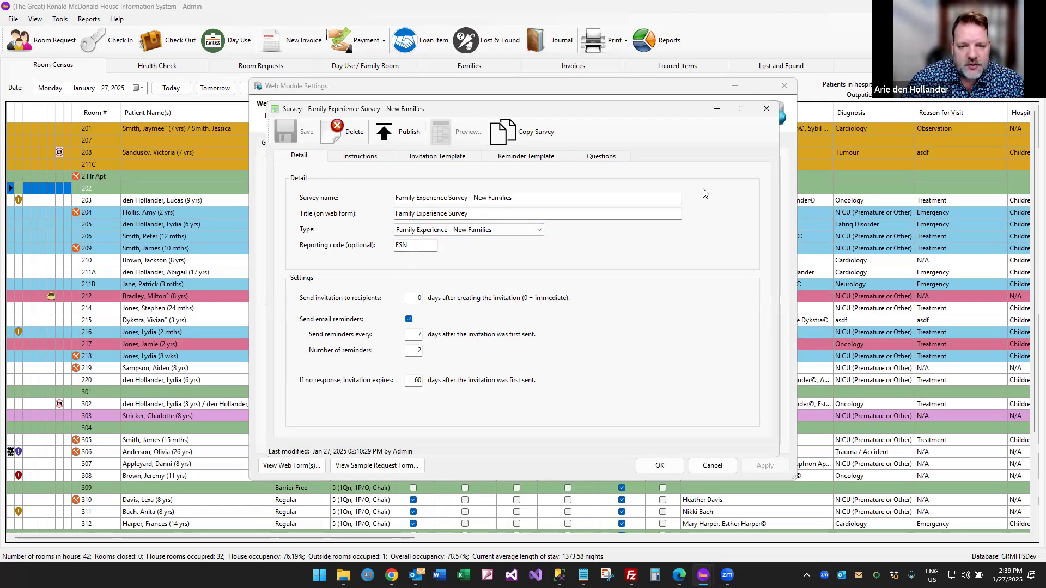
left_click(767, 109)
double_click(382, 233)
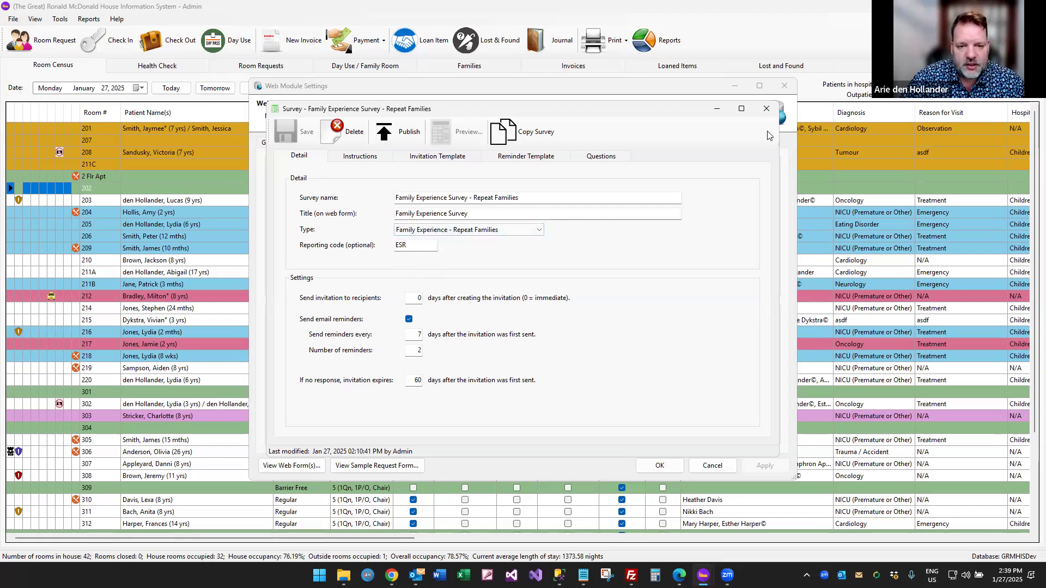
left_click(767, 109)
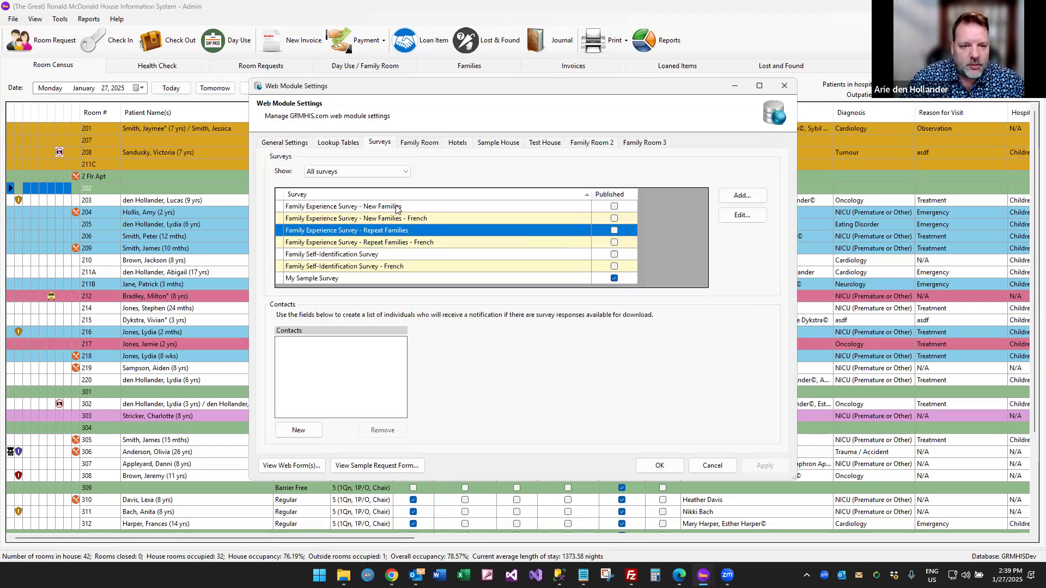
double_click(397, 208)
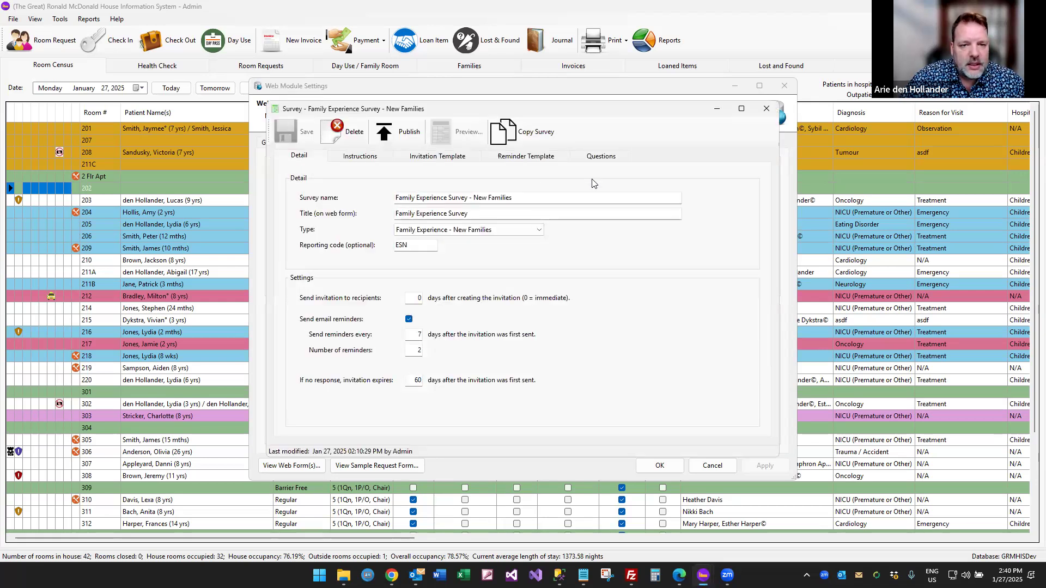
left_click(601, 157)
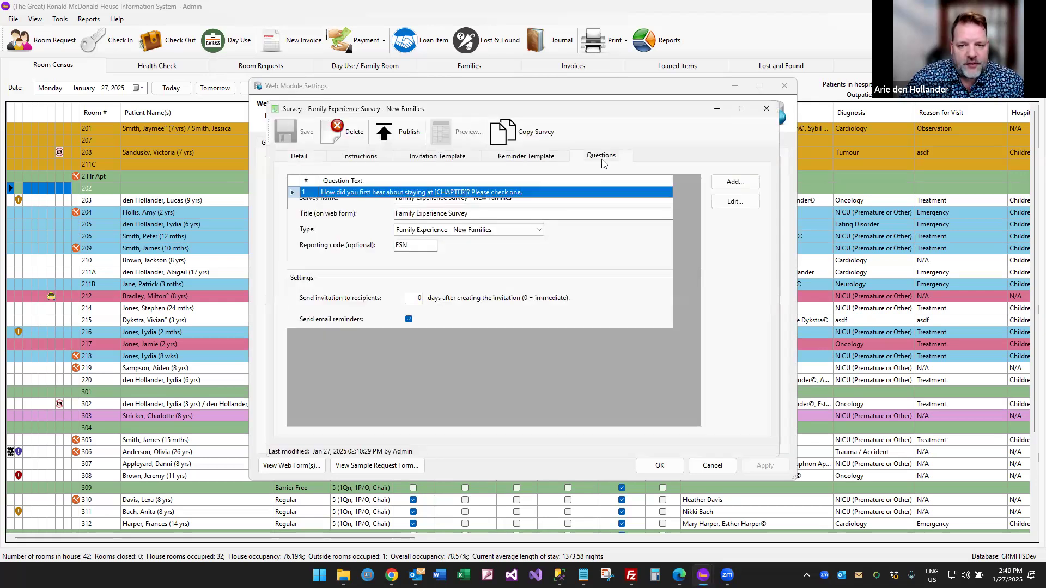
double_click(424, 195)
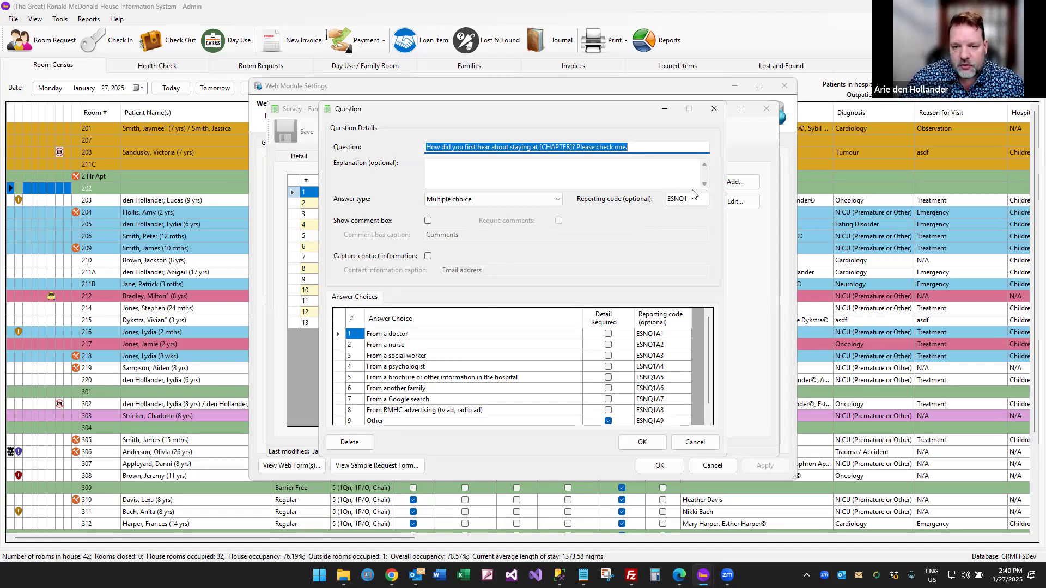
left_click(543, 204)
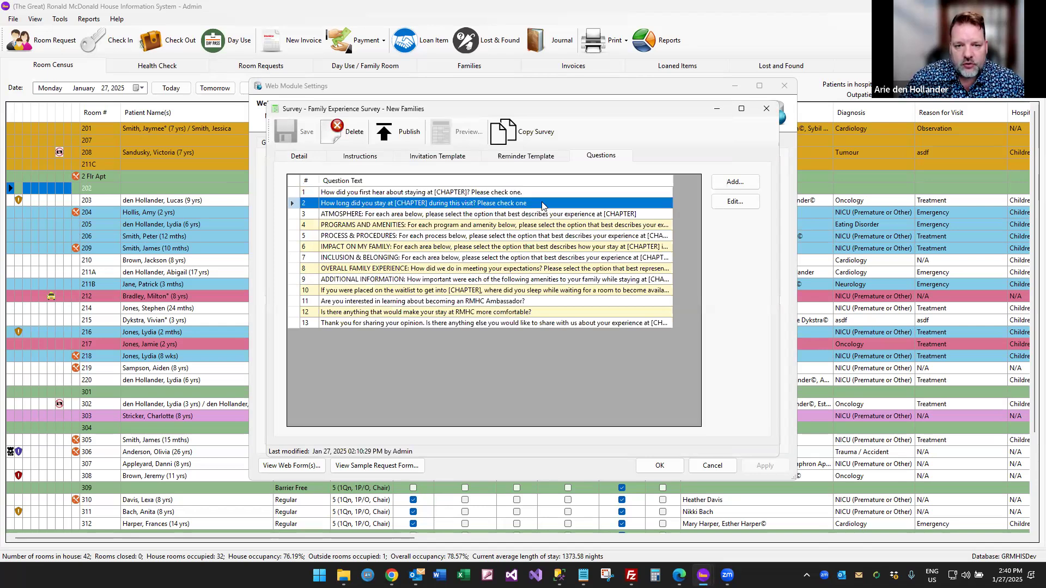
double_click(543, 205)
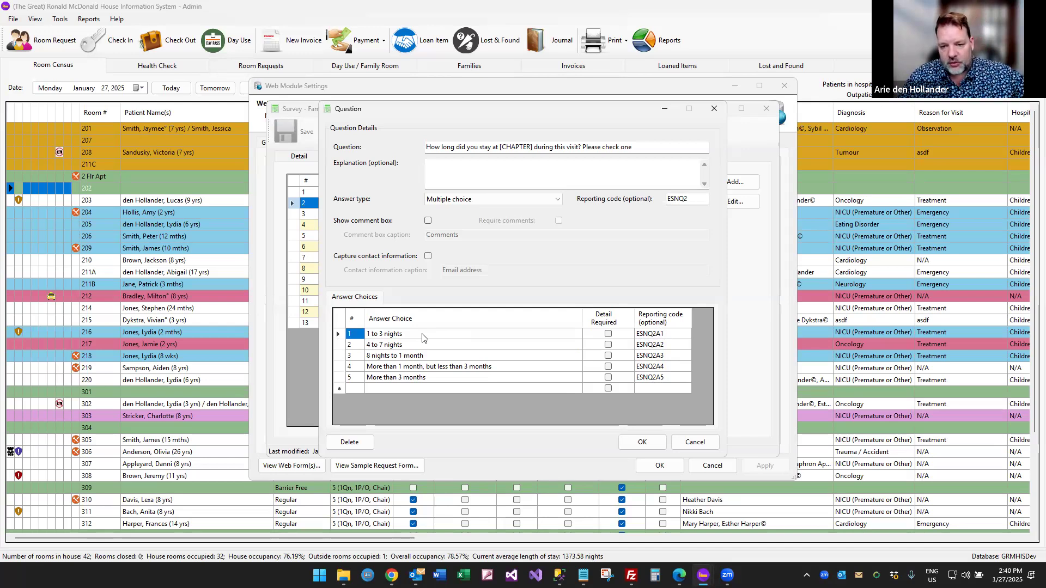
left_click(655, 340)
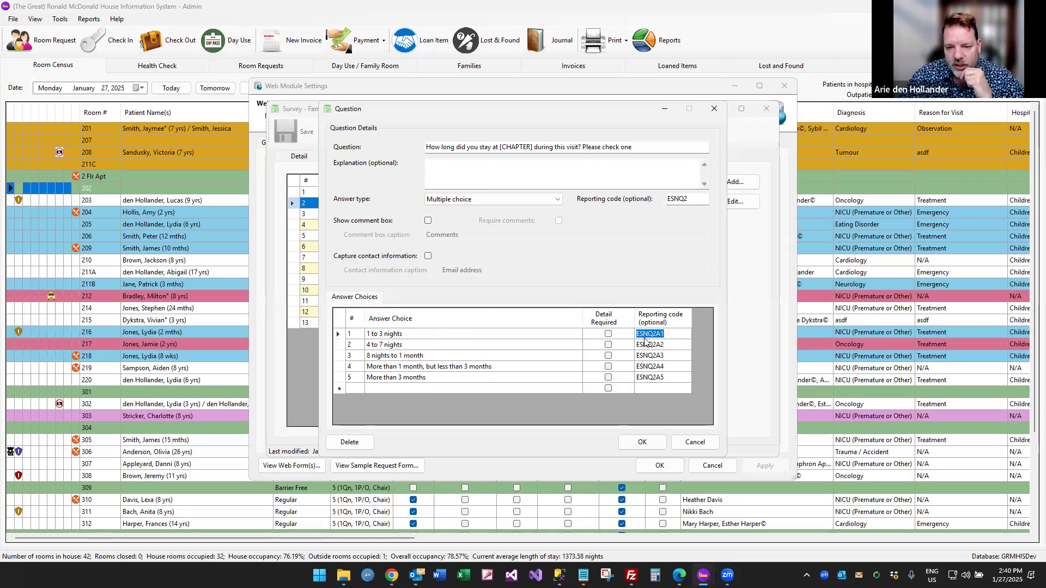
left_click(702, 444)
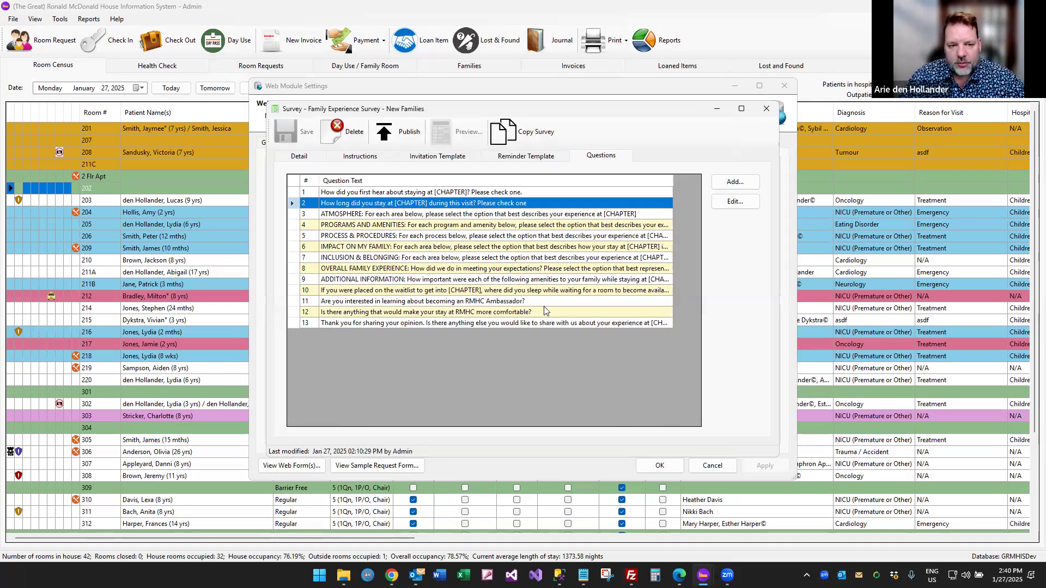
key("Escape")
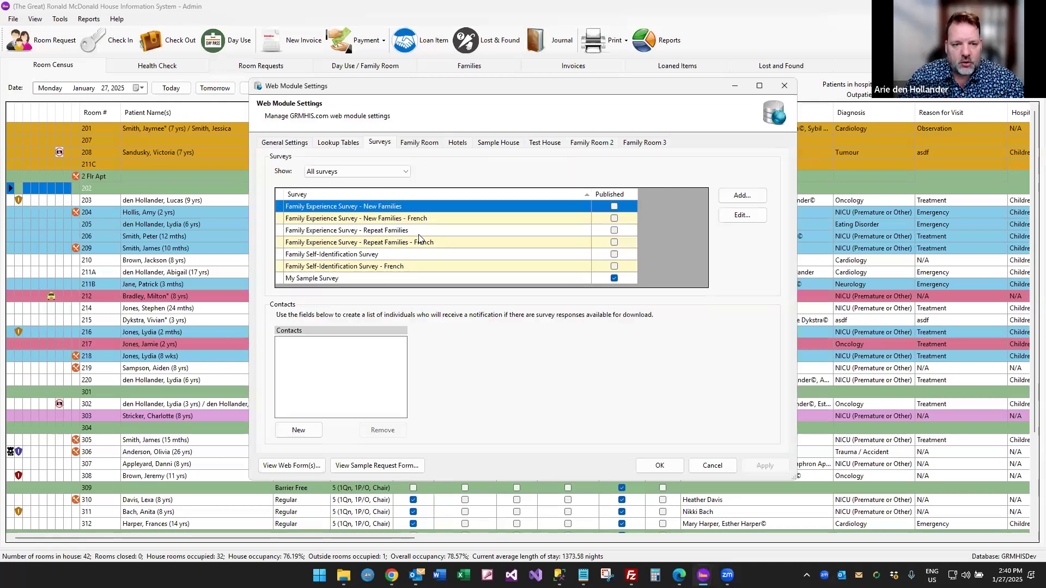
Inspect question 2 and the Detail tab of New Families - French, then close the survey.
double_click(415, 218)
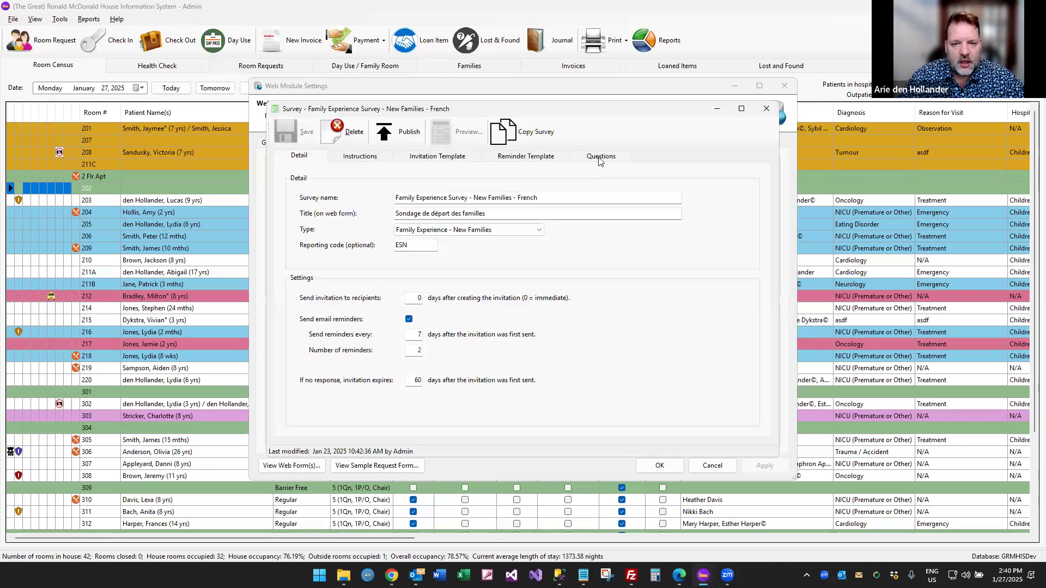
left_click(460, 205)
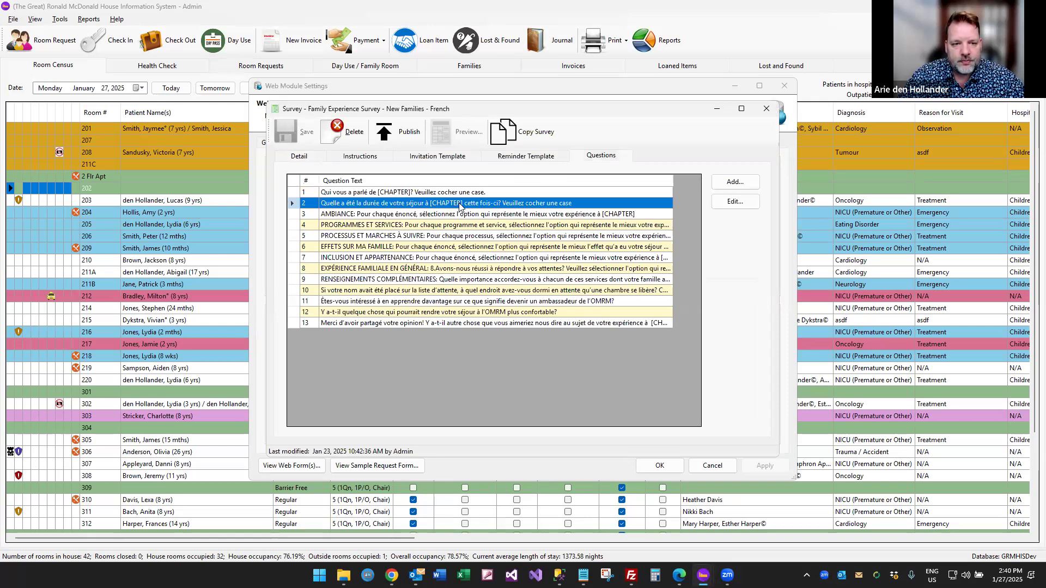
double_click(460, 204)
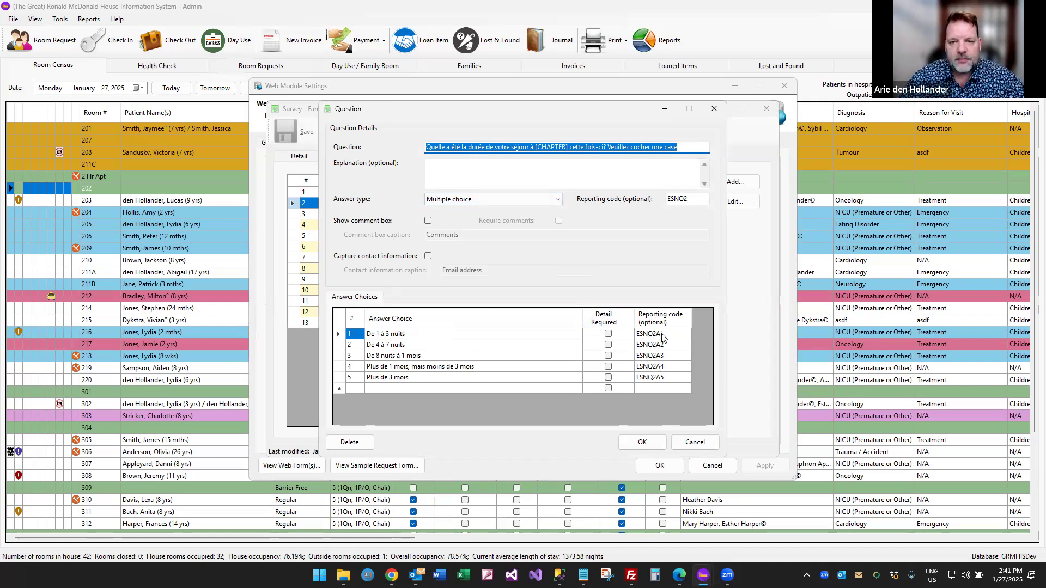
key("Escape")
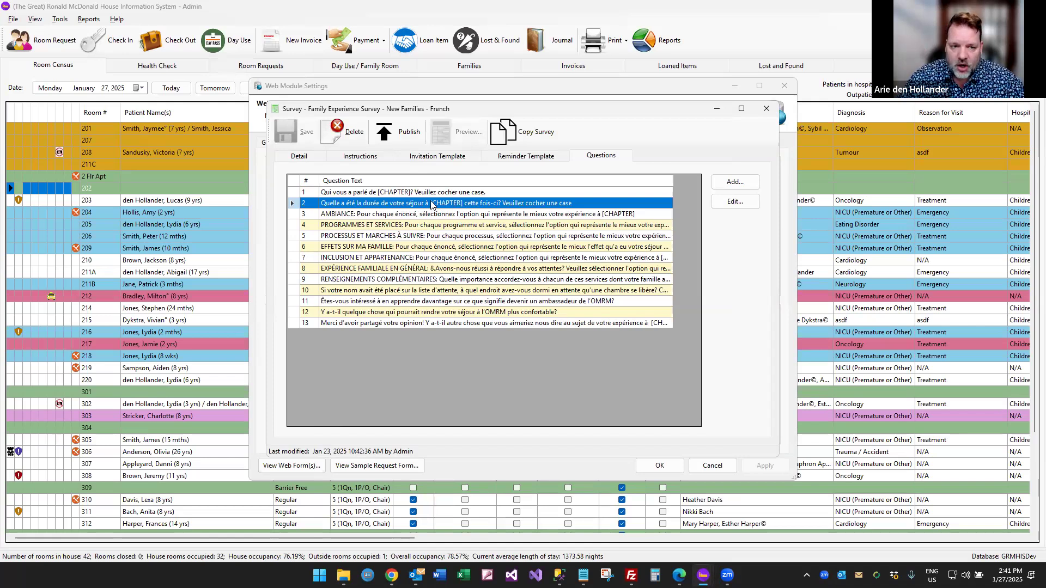
left_click(312, 158)
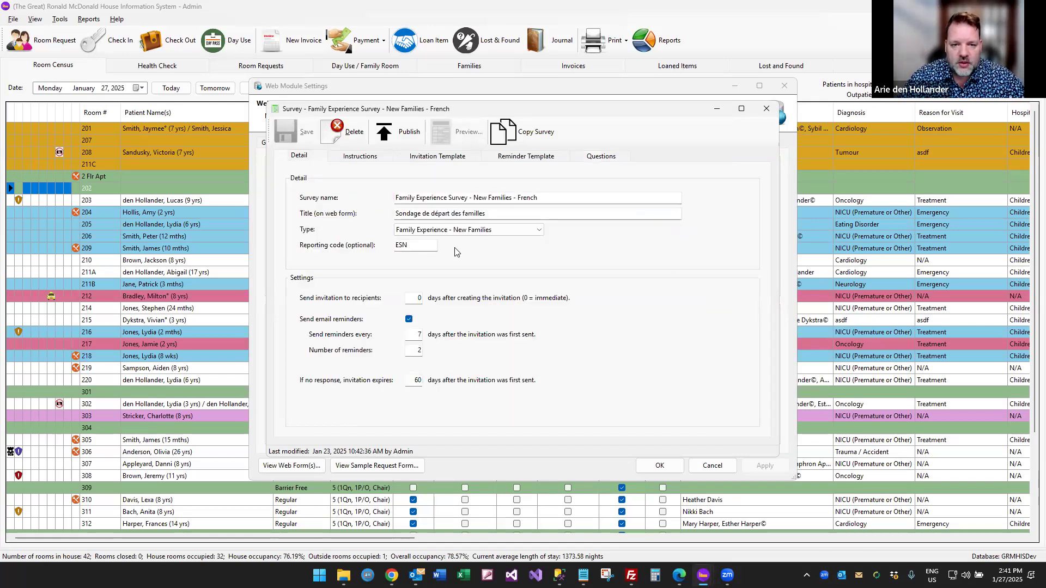
key("Escape")
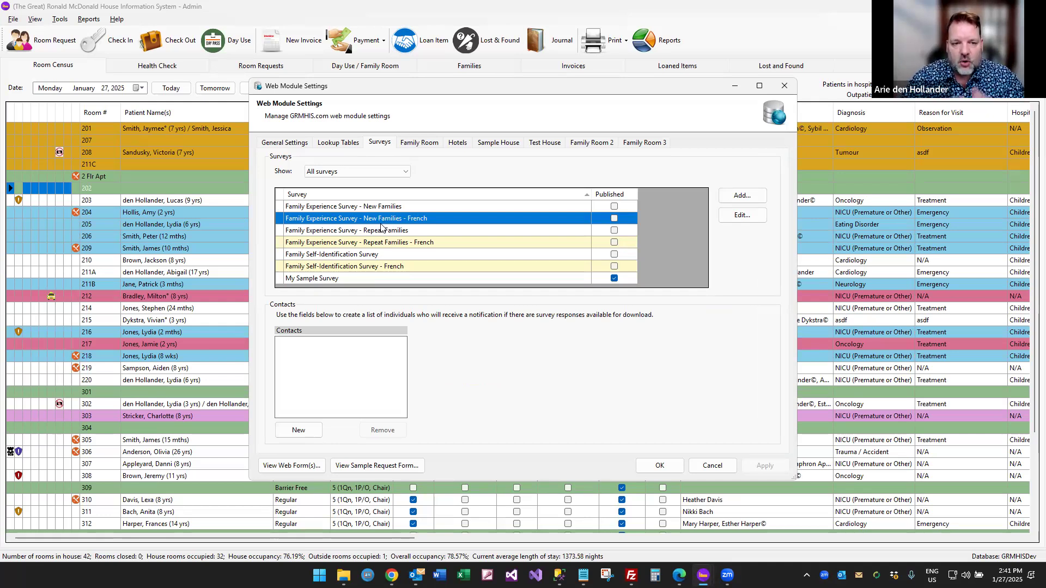
Publish the Family Experience New Families survey.
double_click(419, 206)
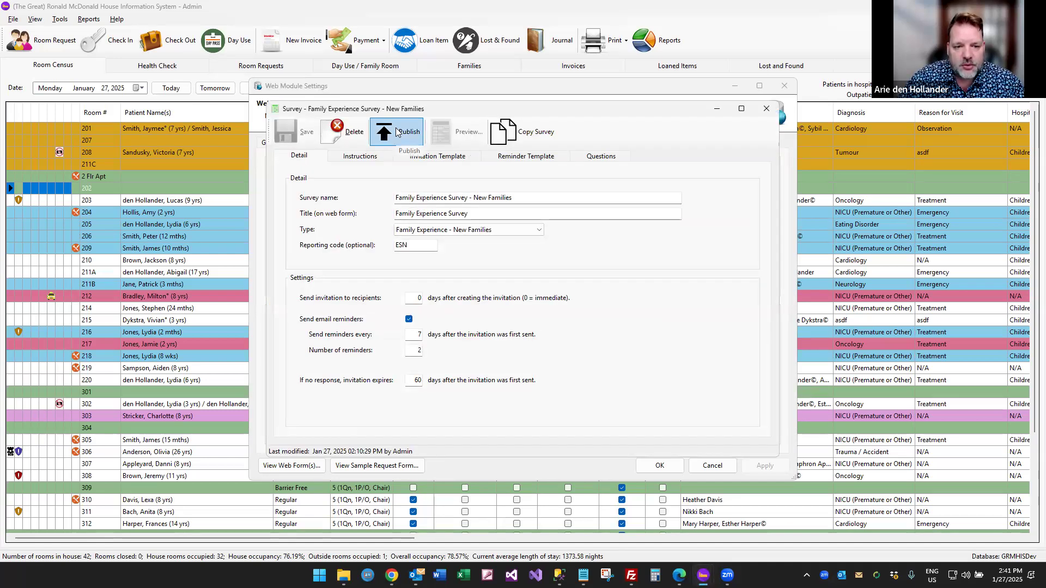
left_click(396, 130)
left_click(549, 326)
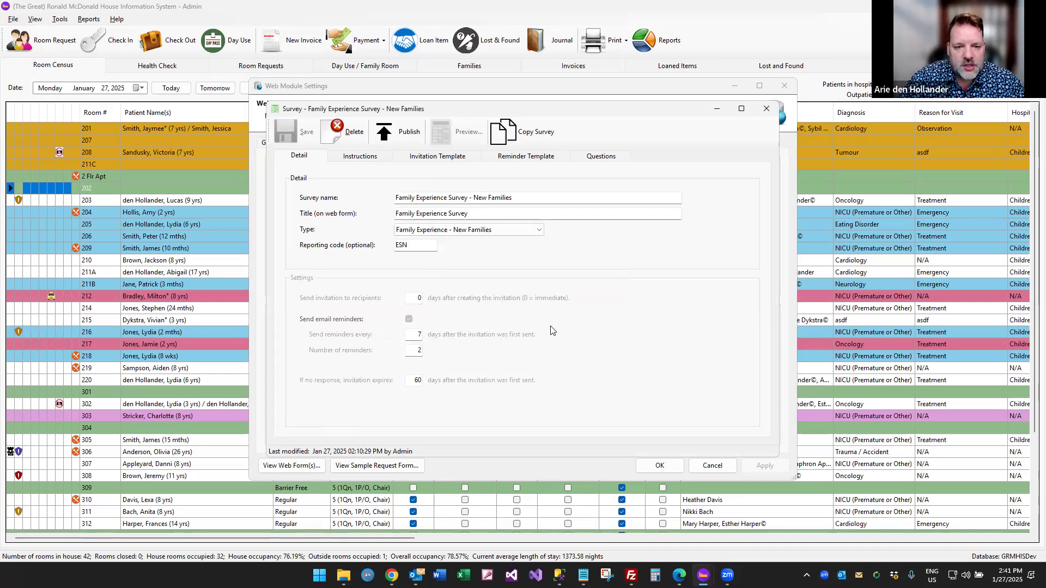
left_click(765, 111)
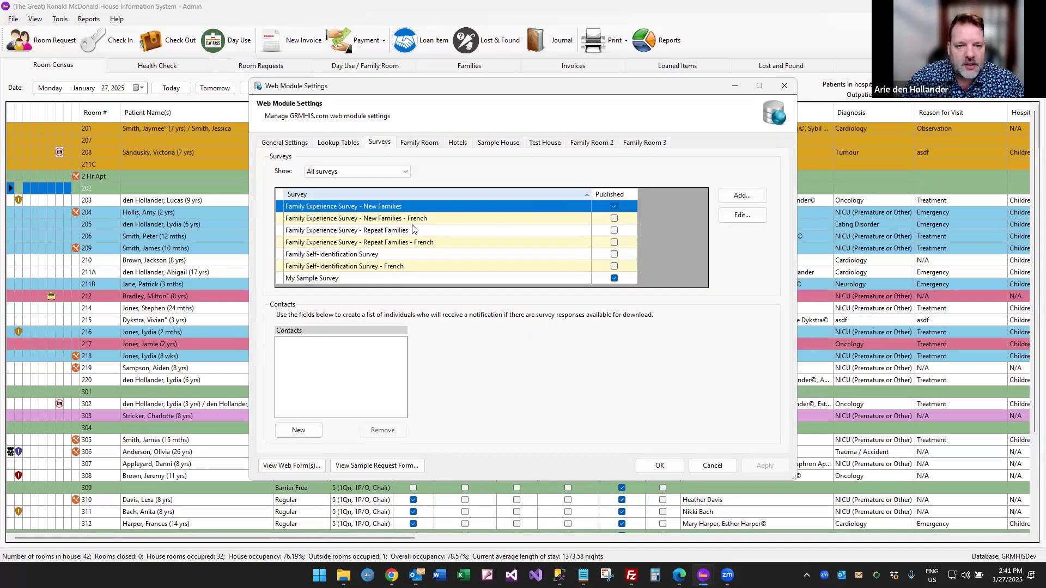
Publish the Repeat Families survey.
double_click(384, 221)
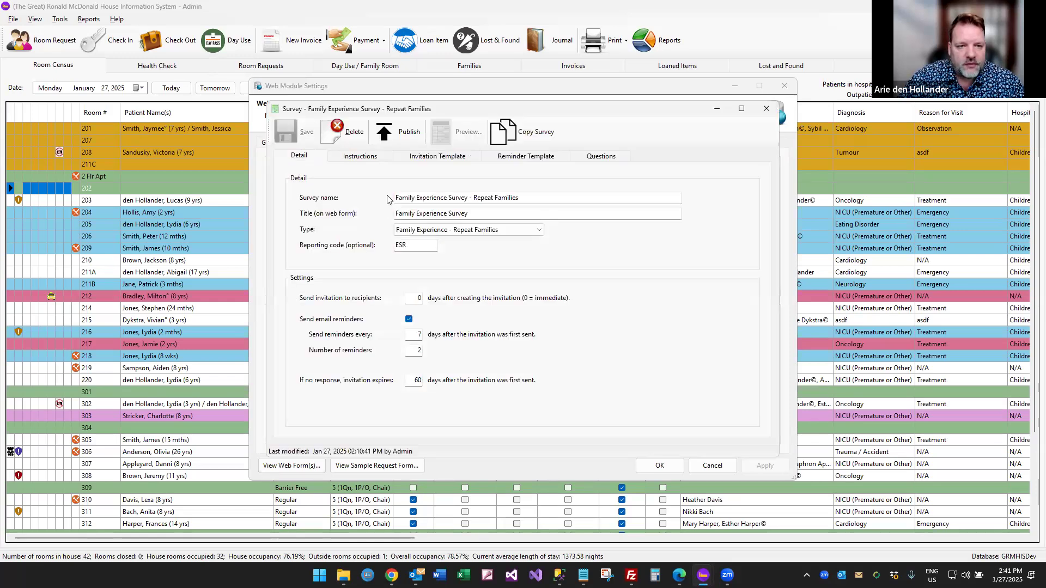
left_click(384, 131)
left_click(560, 326)
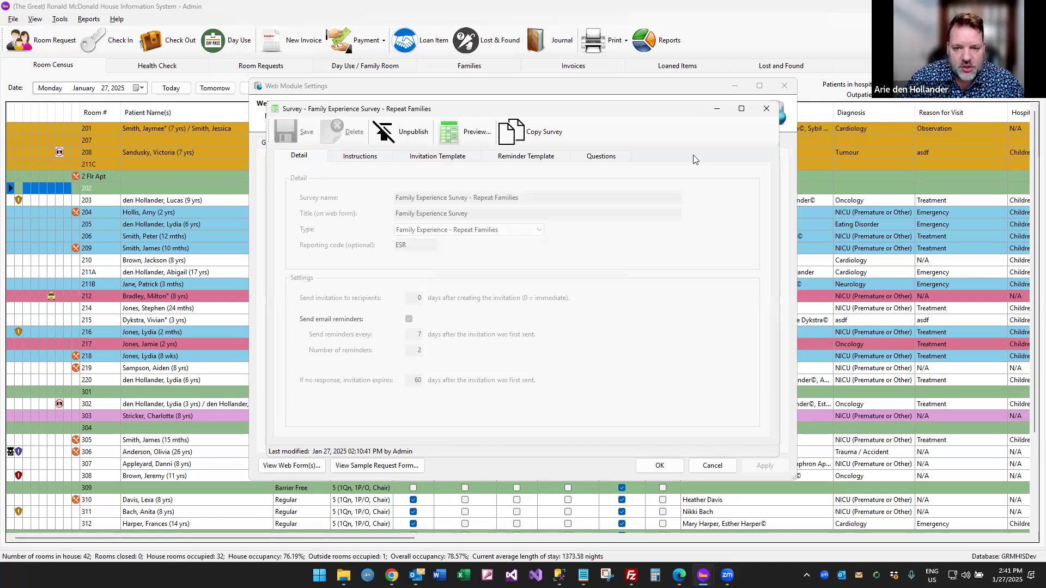
left_click(766, 108)
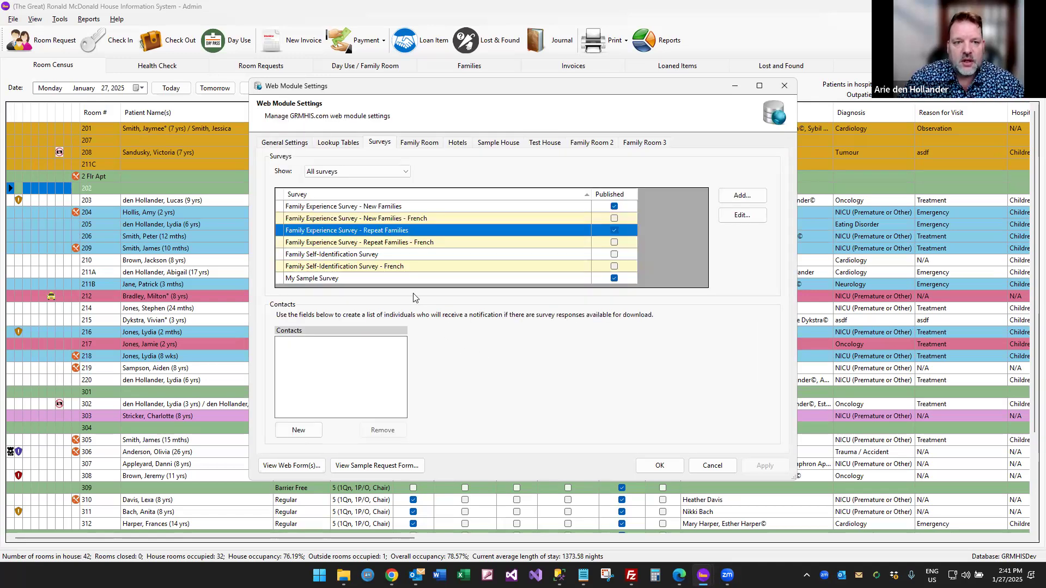
Publish the Family Self-Identification Survey.
double_click(379, 255)
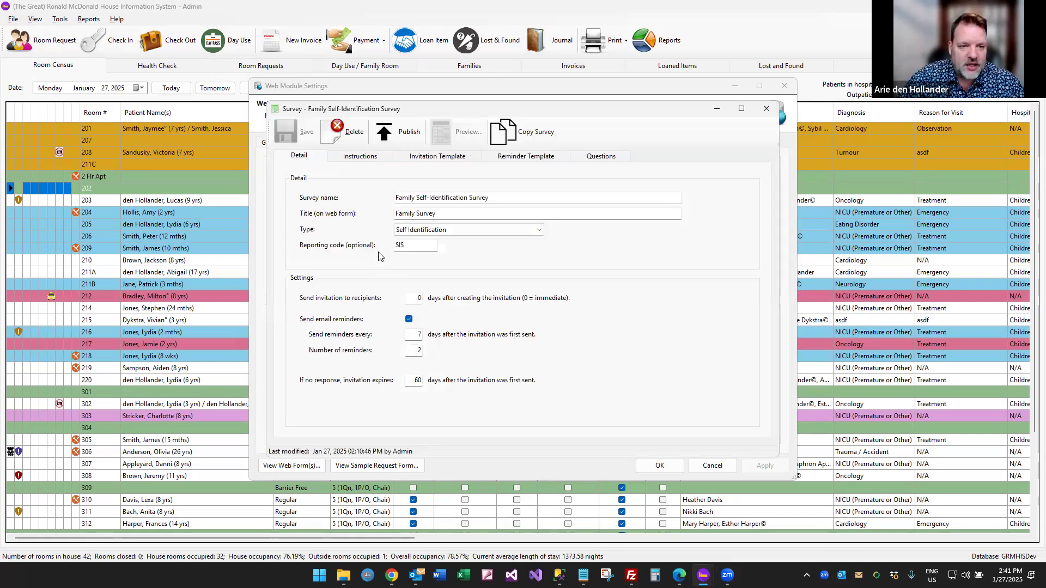
left_click(404, 134)
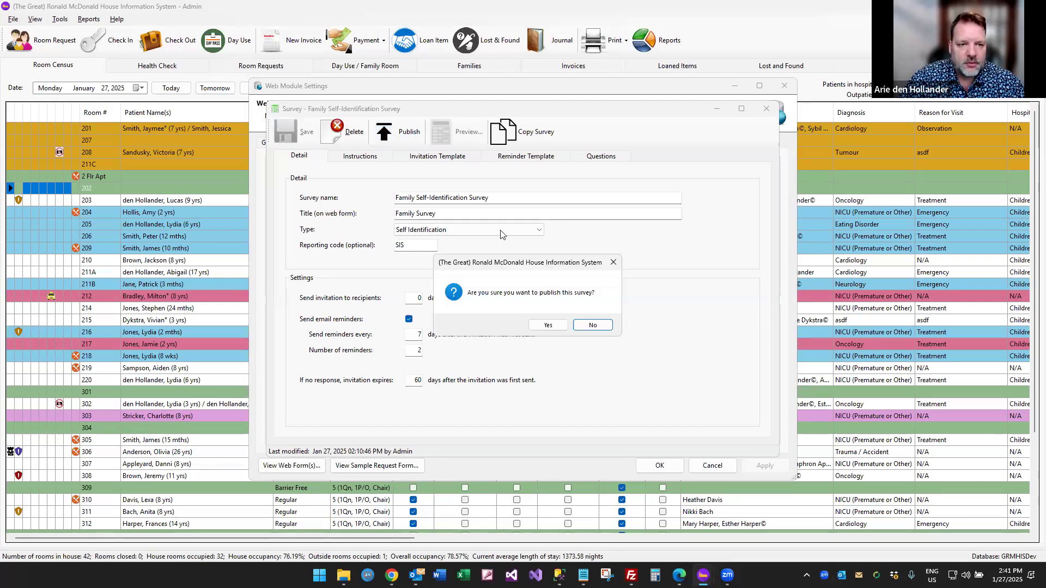
left_click(546, 324)
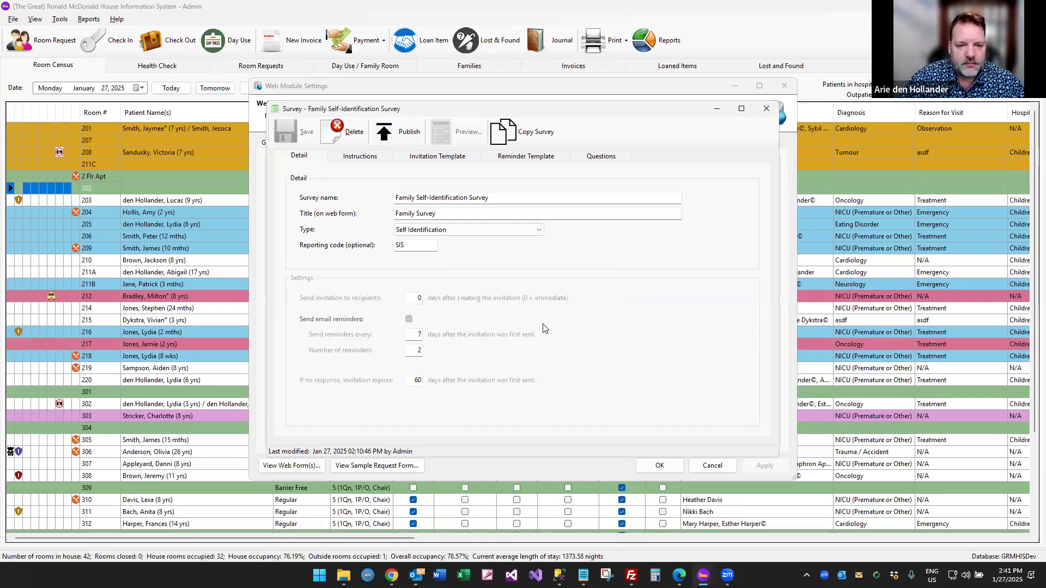
left_click(766, 109)
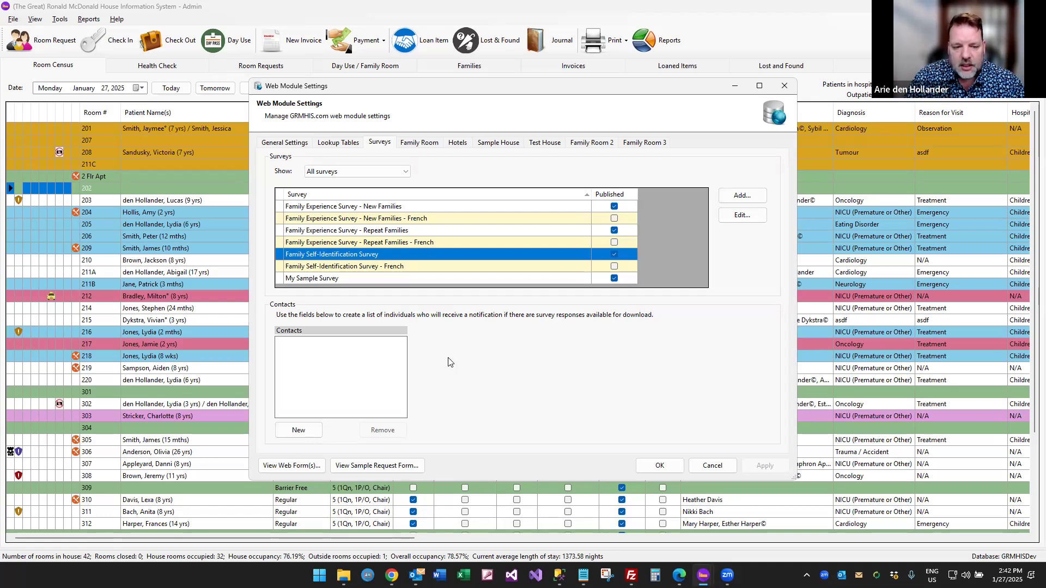
Add a first notification contact with first name, surname and email address.
left_click(299, 430)
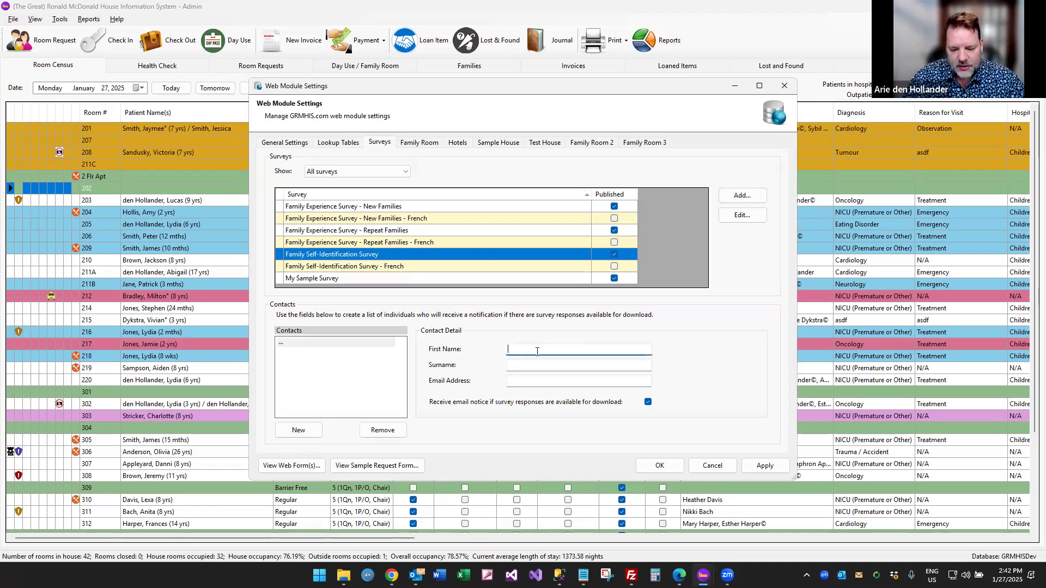
key("Tab")
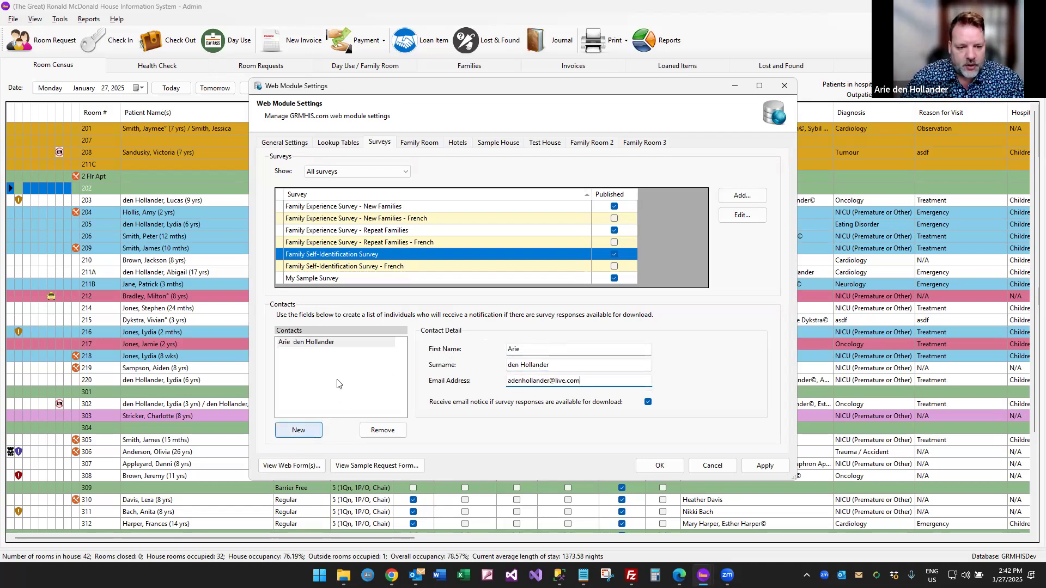
Add a second contact's name and email with email notices kept on, and apply the settings.
left_click(299, 430)
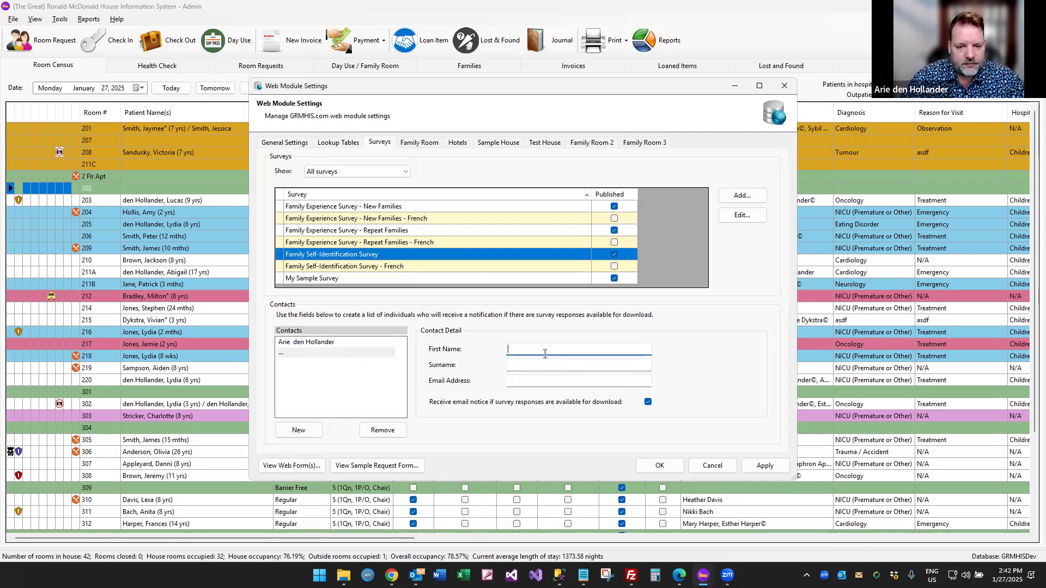
key("Tab")
key("Tab")
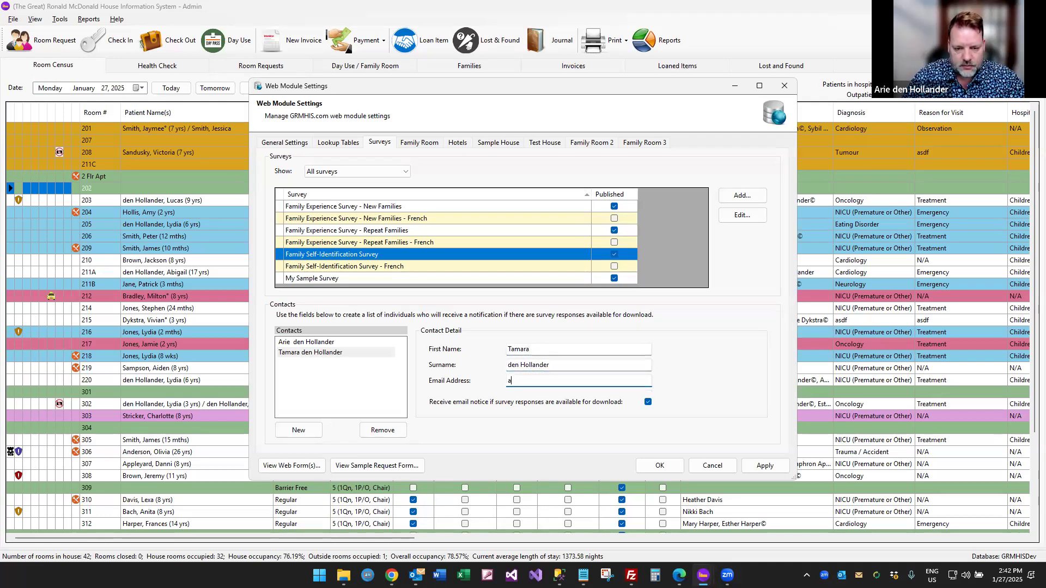
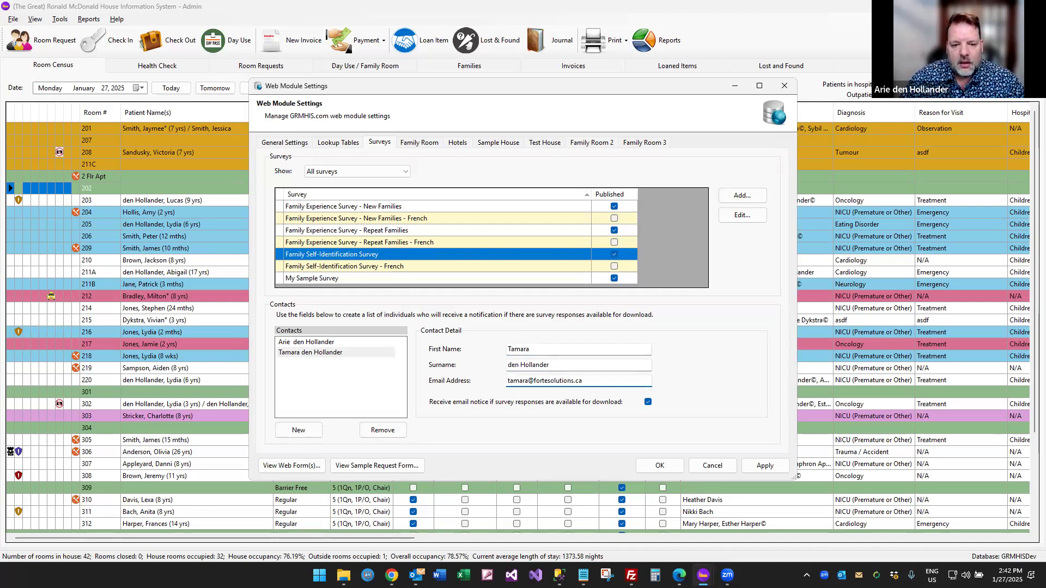
left_click(648, 403)
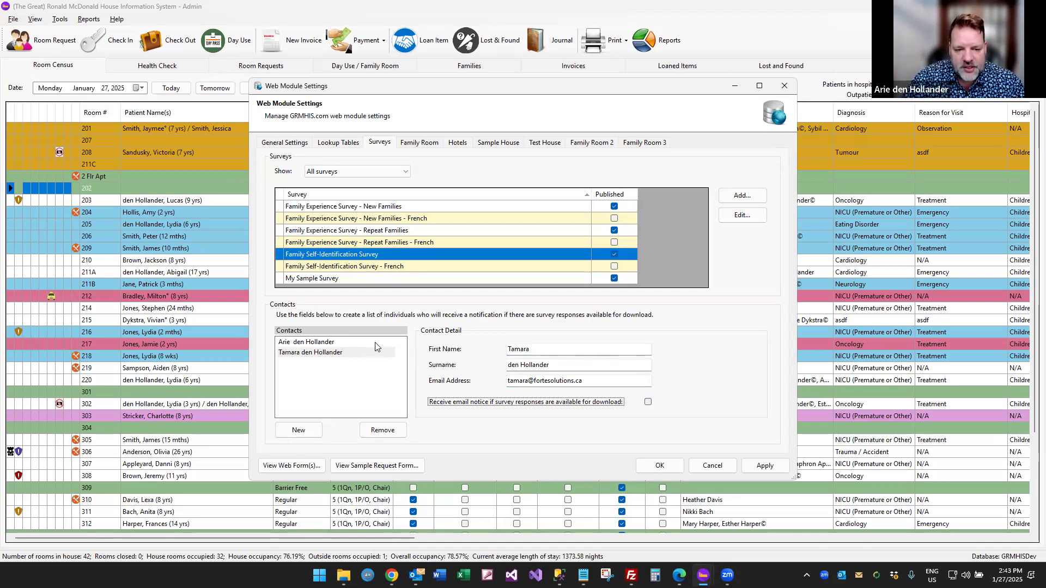
left_click(647, 402)
left_click(764, 466)
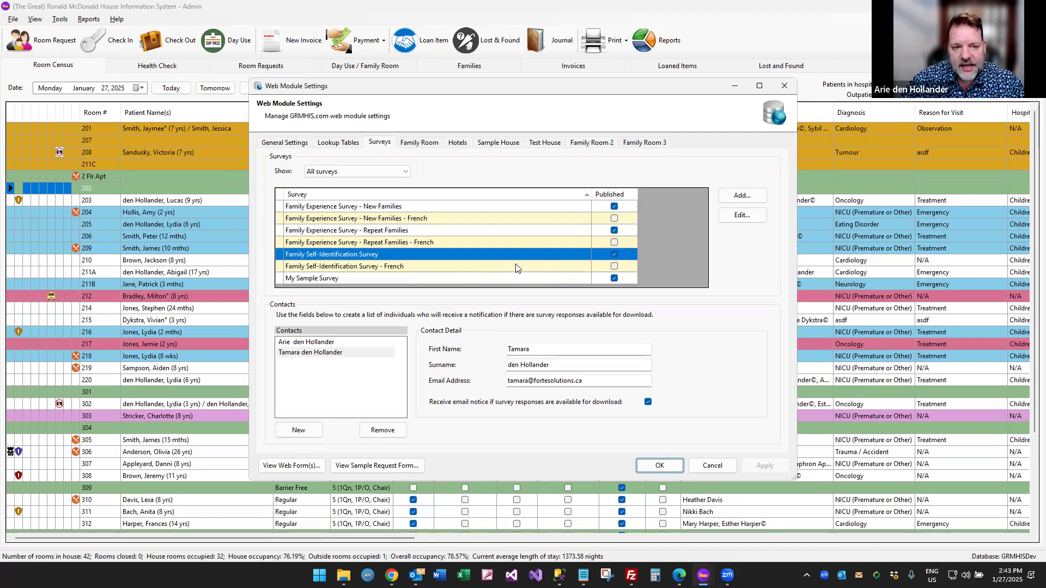
double_click(434, 207)
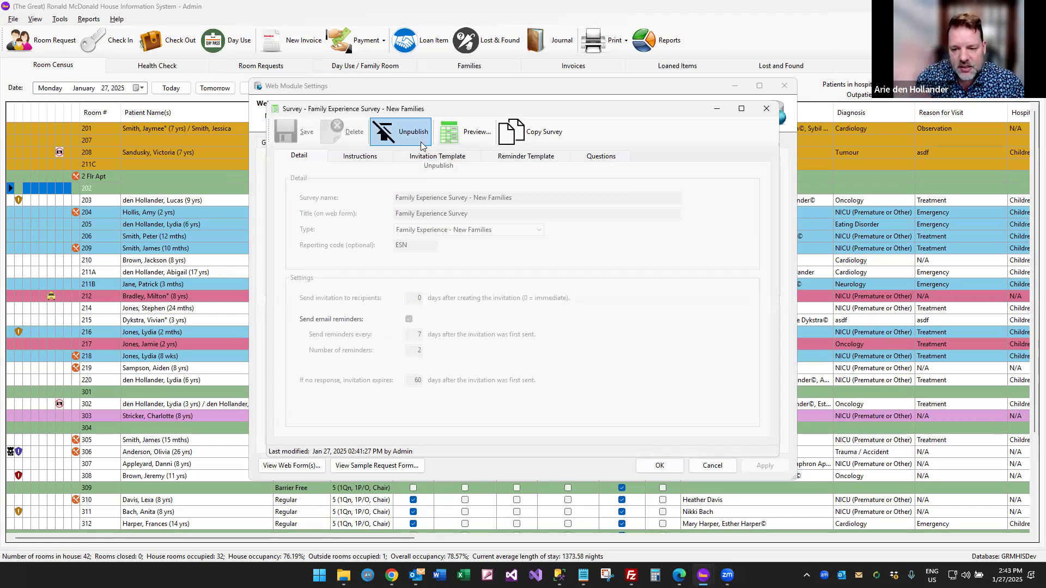
left_click(422, 144)
left_click(538, 325)
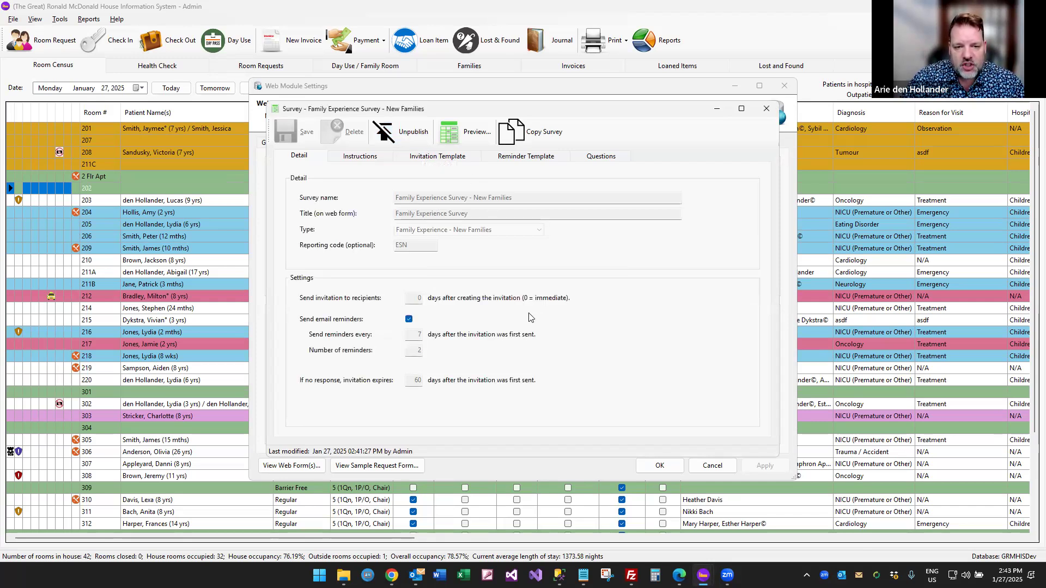
left_click(455, 156)
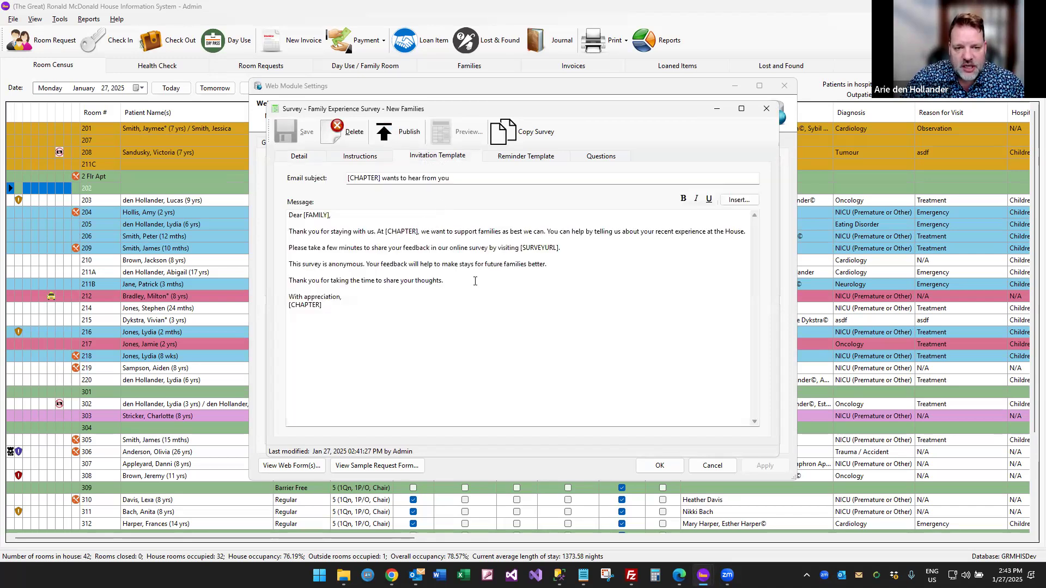
left_click(526, 157)
left_click(610, 161)
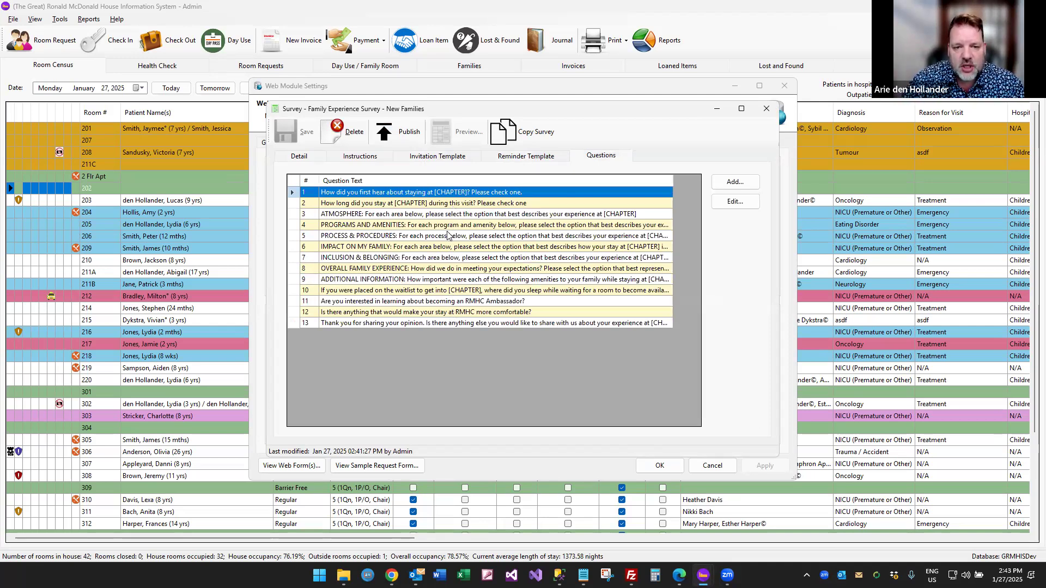
left_click(398, 136)
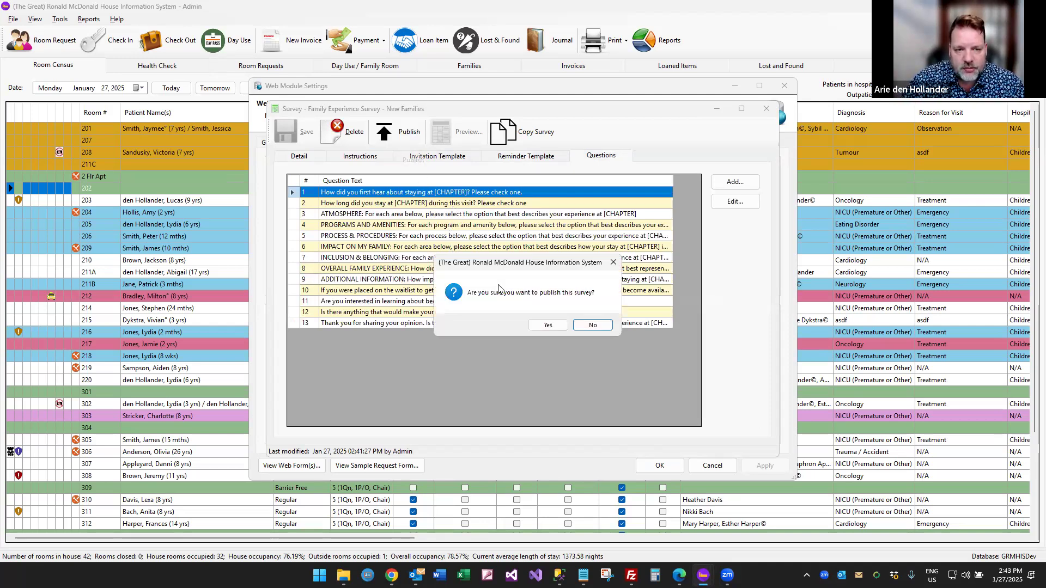
left_click(548, 326)
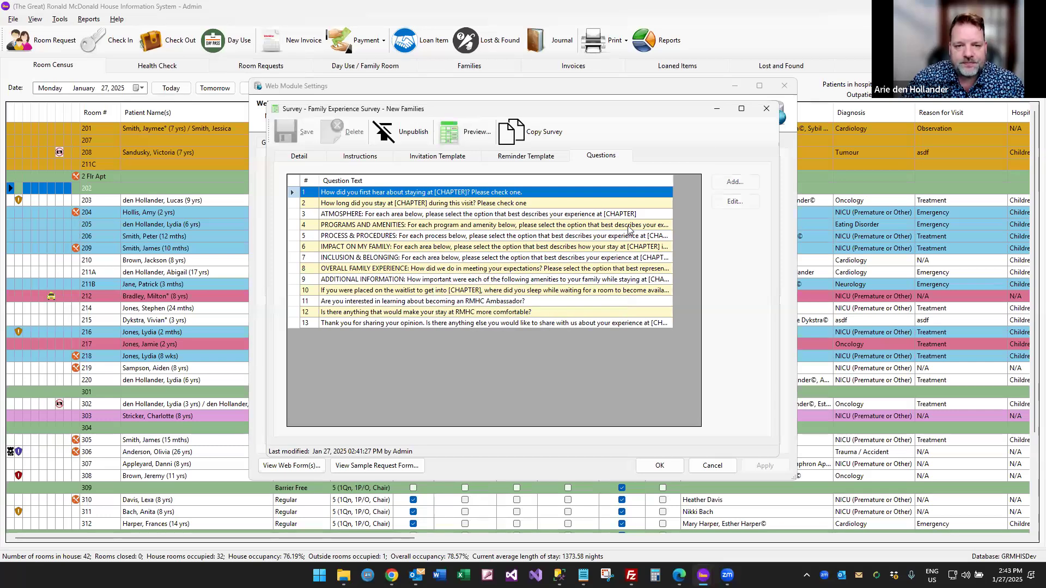
left_click(766, 109)
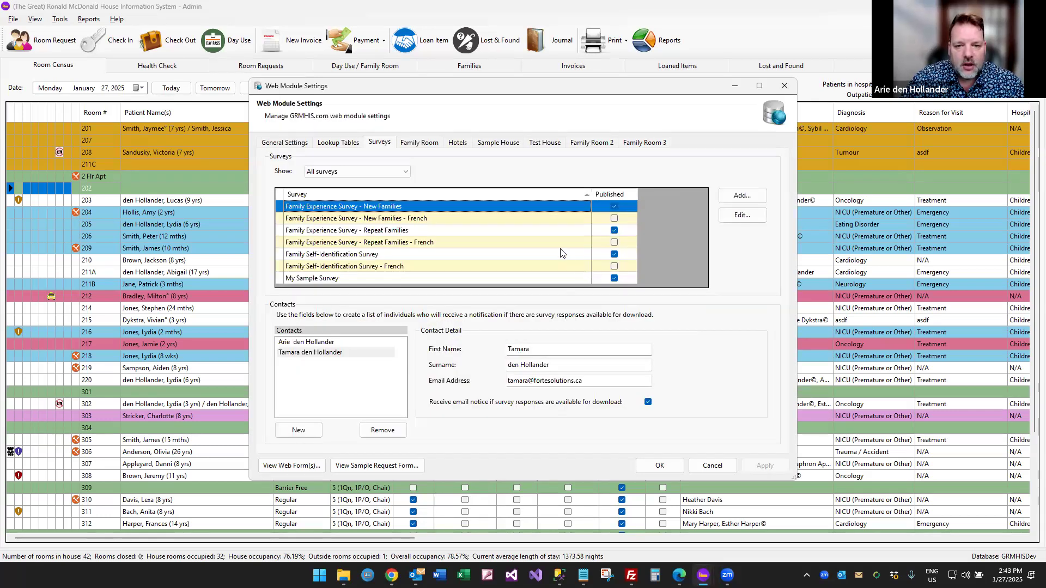